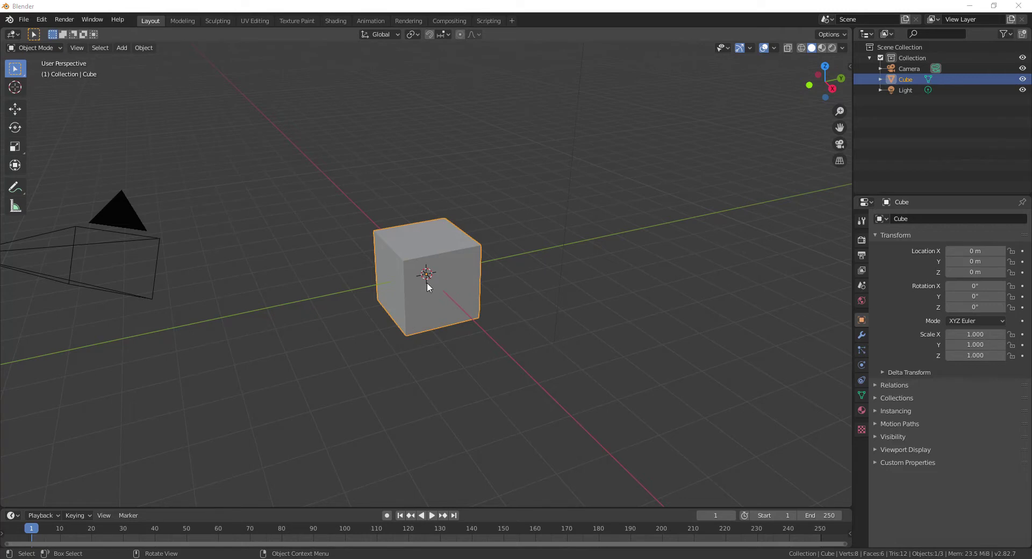
Step: Add a plane mesh and scale it up to about 6.2 as the ground under the cube
{"action": "scroll", "coordinate": [427, 309], "scroll_direction": "down", "scroll_amount": 2}
{"action": "scroll", "coordinate": [427, 308], "scroll_direction": "up", "scroll_amount": 7}
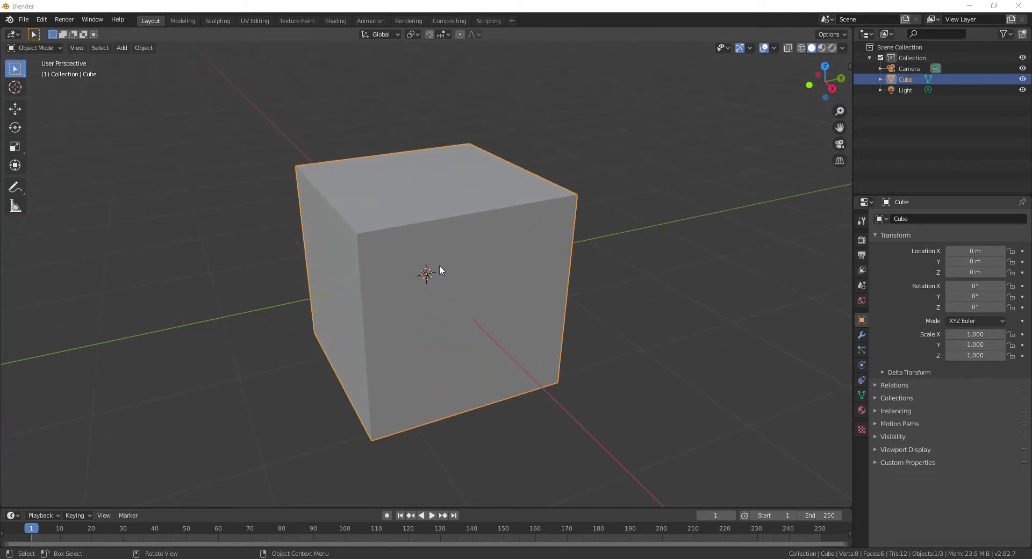
{"action": "scroll", "coordinate": [444, 263], "scroll_direction": "down", "scroll_amount": 2}
{"action": "scroll", "coordinate": [444, 263], "scroll_direction": "up", "scroll_amount": 1}
{"action": "key", "text": "shift+a"}
{"action": "mouse_move", "coordinate": [445, 265]}
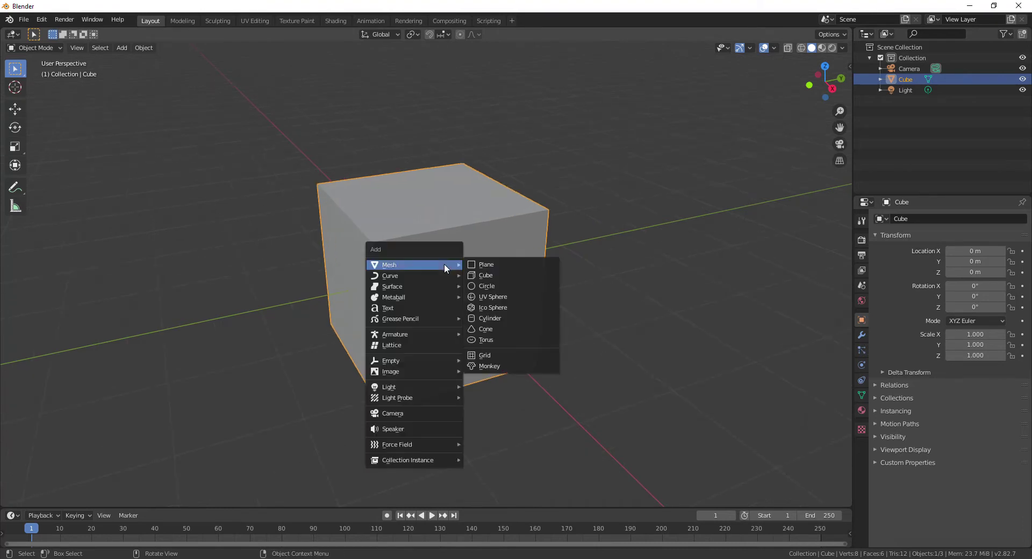
{"action": "left_click", "coordinate": [490, 264]}
{"action": "key", "text": "s"}
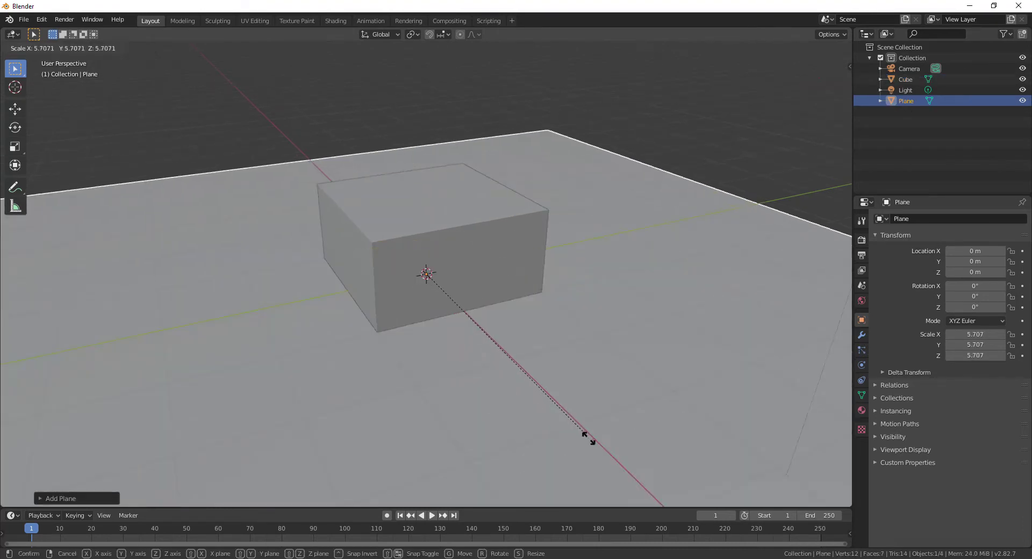
{"action": "left_click", "coordinate": [543, 375]}
Step: Move the cube up along the Z axis by about 0.95 m so it rests on the plane
{"action": "scroll", "coordinate": [544, 329], "scroll_direction": "up", "scroll_amount": 3}
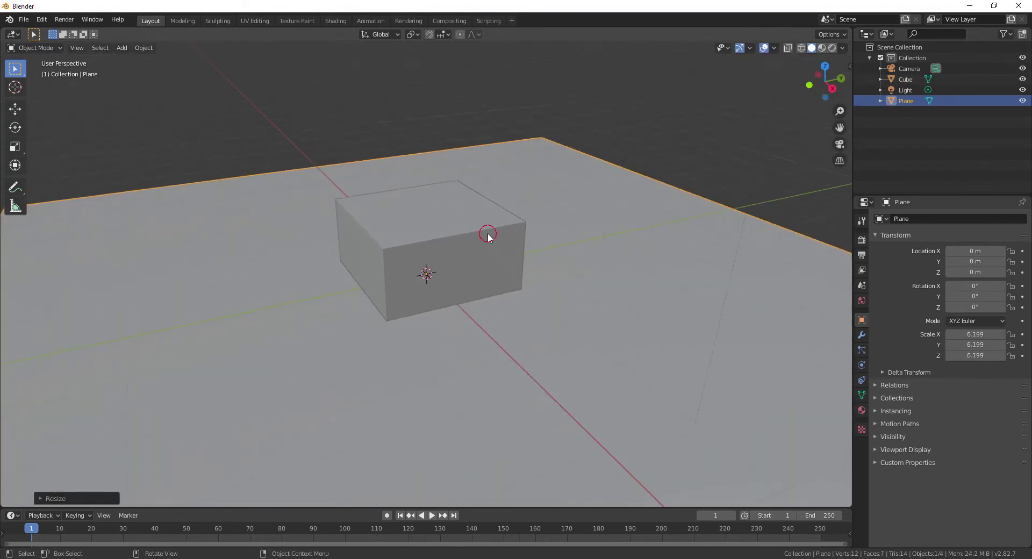
{"action": "left_click", "coordinate": [488, 236]}
{"action": "key", "text": "g"}
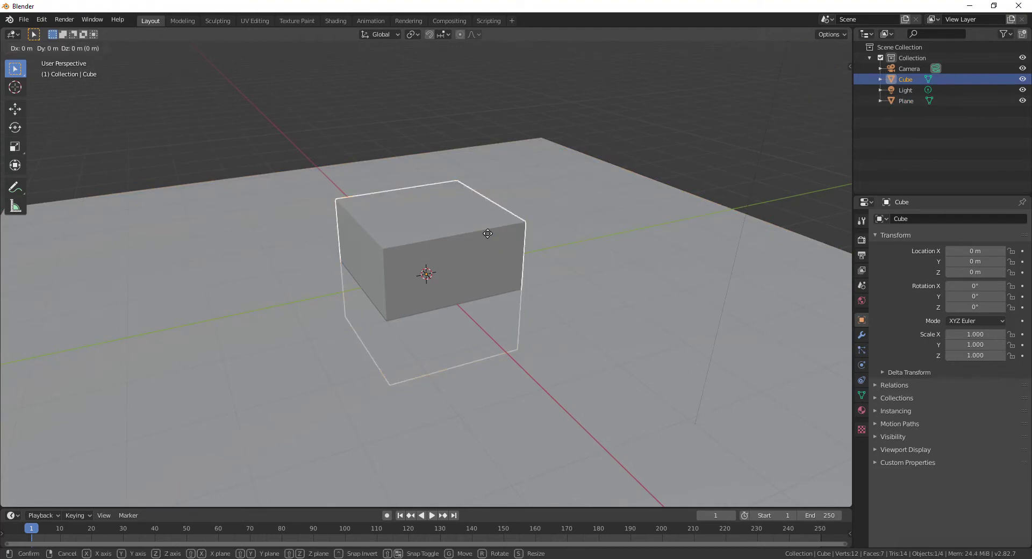
{"action": "key", "text": "z"}
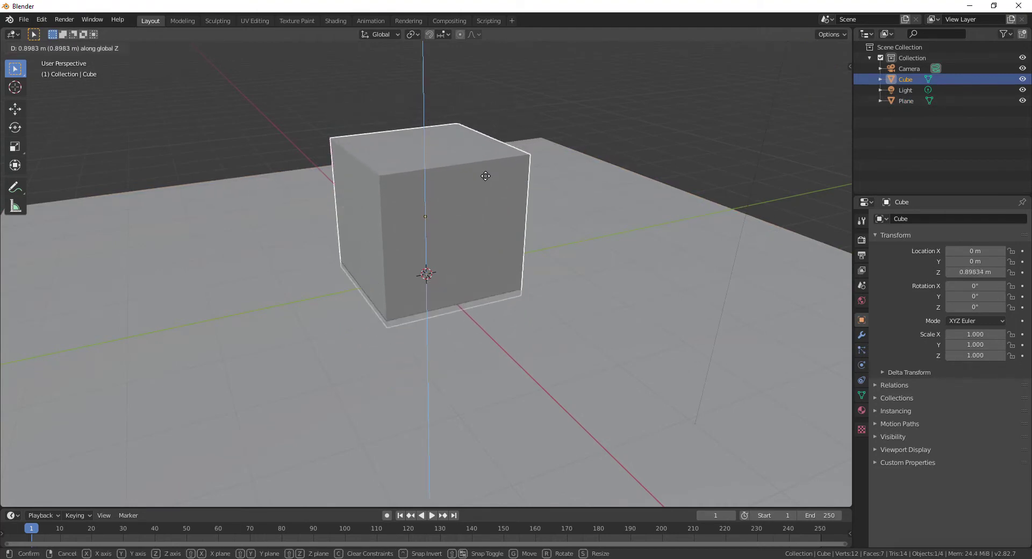
{"action": "left_click", "coordinate": [486, 175]}
{"action": "scroll", "coordinate": [479, 262], "scroll_direction": "down", "scroll_amount": 5}
{"action": "scroll", "coordinate": [479, 263], "scroll_direction": "up", "scroll_amount": 4}
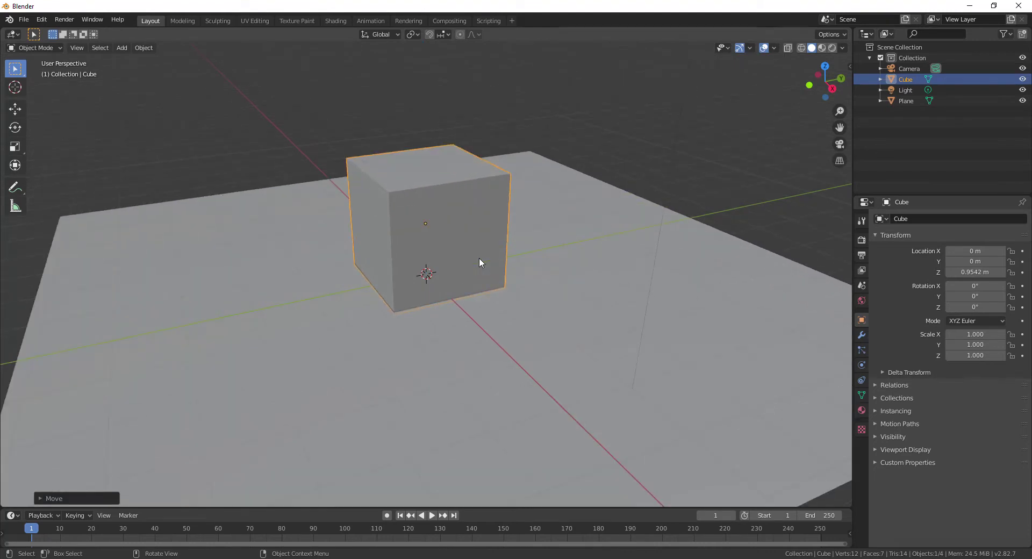
{"action": "scroll", "coordinate": [479, 262], "scroll_direction": "down", "scroll_amount": 2}
{"action": "scroll", "coordinate": [480, 262], "scroll_direction": "up", "scroll_amount": 3}
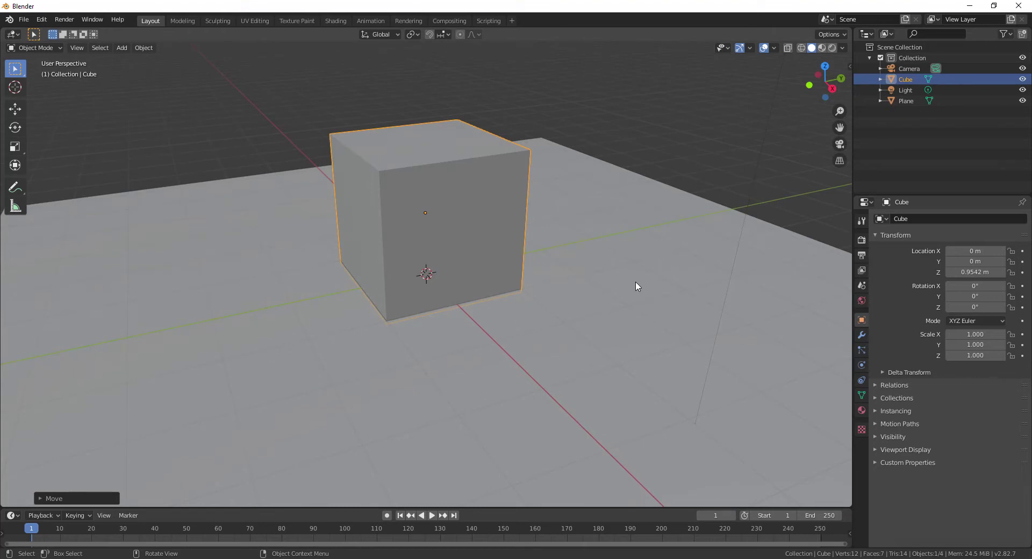
{"action": "scroll", "coordinate": [632, 285], "scroll_direction": "down", "scroll_amount": 3}
{"action": "scroll", "coordinate": [606, 295], "scroll_direction": "up", "scroll_amount": 3}
{"action": "scroll", "coordinate": [647, 281], "scroll_direction": "down", "scroll_amount": 3}
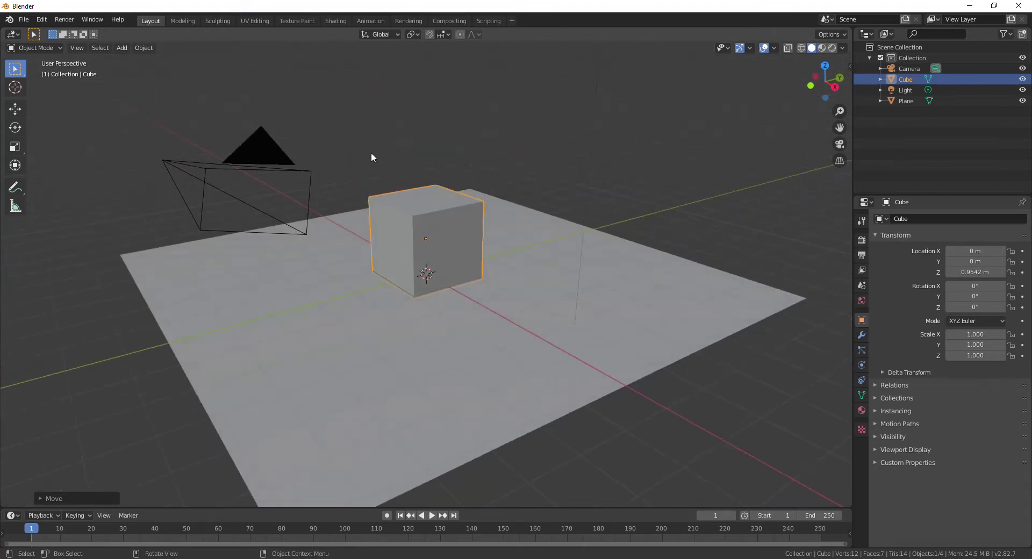
{"action": "scroll", "coordinate": [371, 154], "scroll_direction": "up", "scroll_amount": 3}
Step: Enter Edit Mode on the cube and add one vertical loop cut through its middle
{"action": "left_click", "coordinate": [422, 150]}
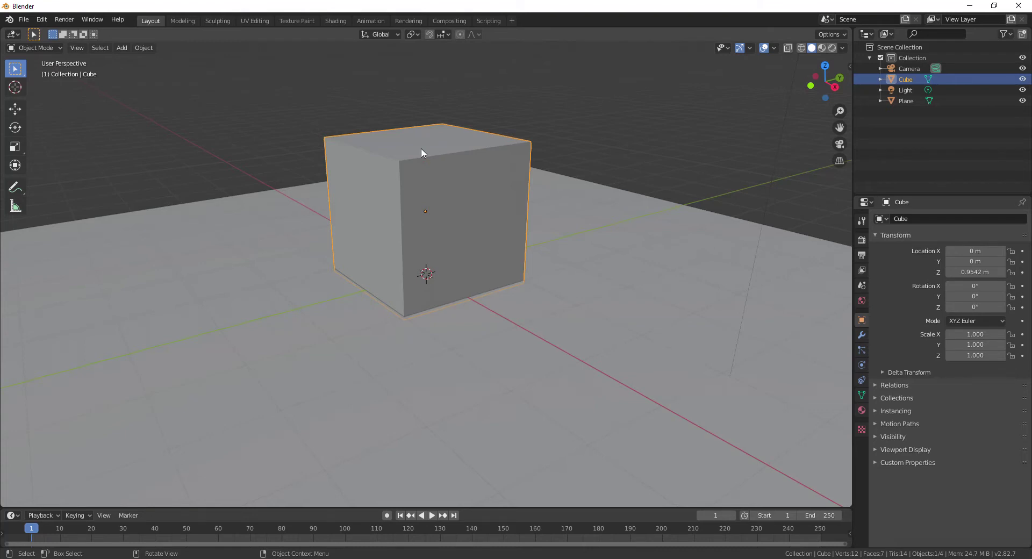
{"action": "key", "text": "Tab"}
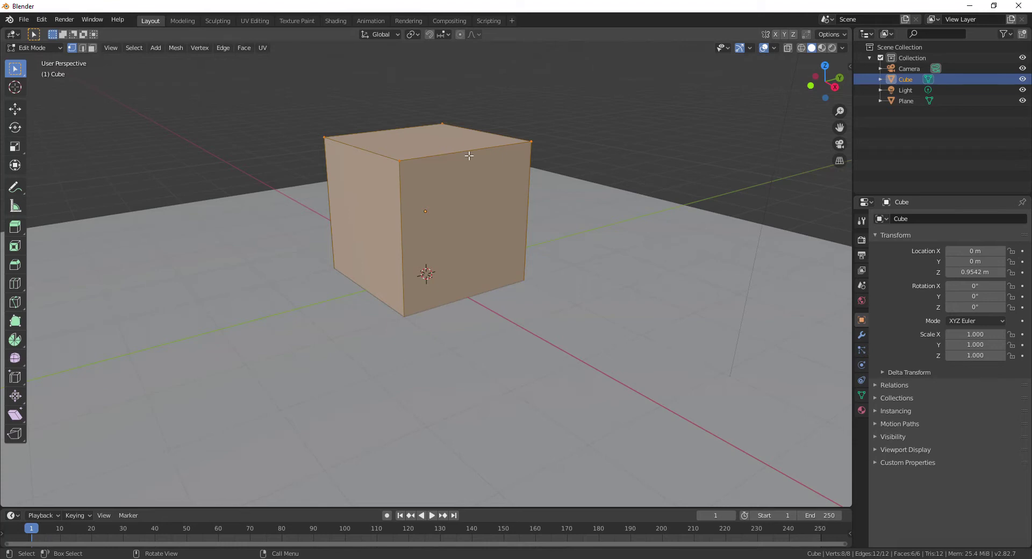
{"action": "key", "text": "ctrl+r"}
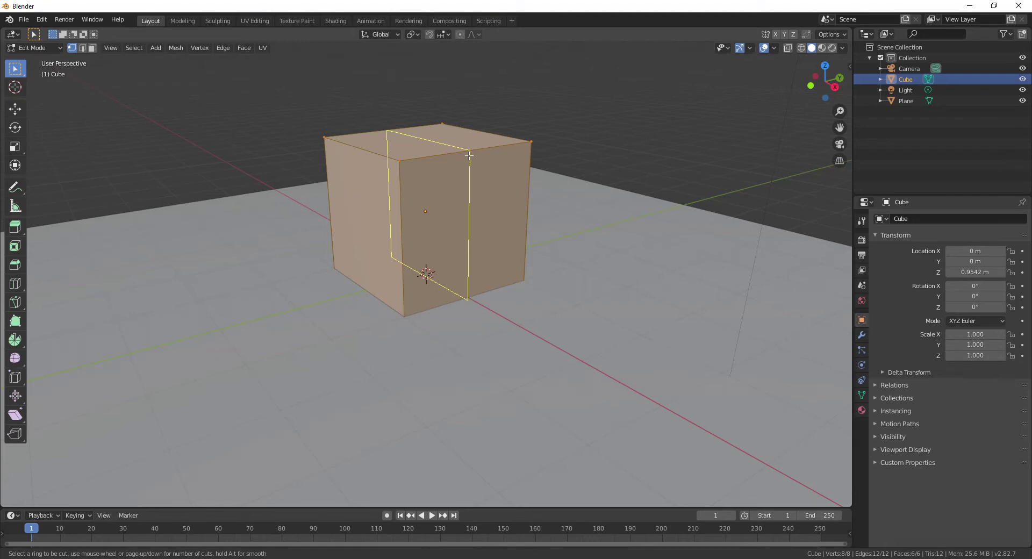
{"action": "left_click", "coordinate": [469, 156]}
{"action": "left_click", "coordinate": [470, 156]}
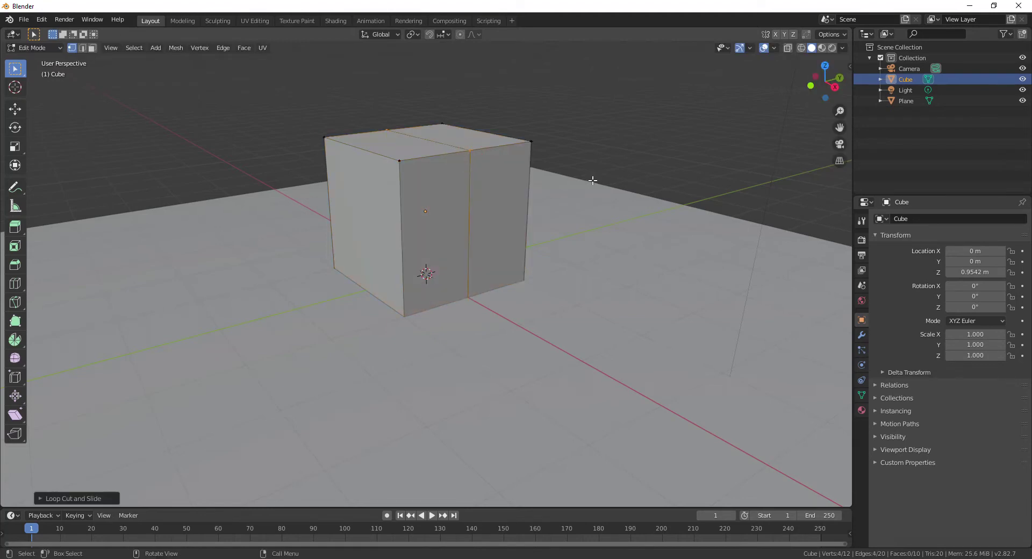
Step: Raise the centre edge of the cube's top face about 0.68 m along Z to form a gable roof
{"action": "scroll", "coordinate": [594, 180], "scroll_direction": "down", "scroll_amount": 4}
{"action": "scroll", "coordinate": [470, 94], "scroll_direction": "up", "scroll_amount": 5}
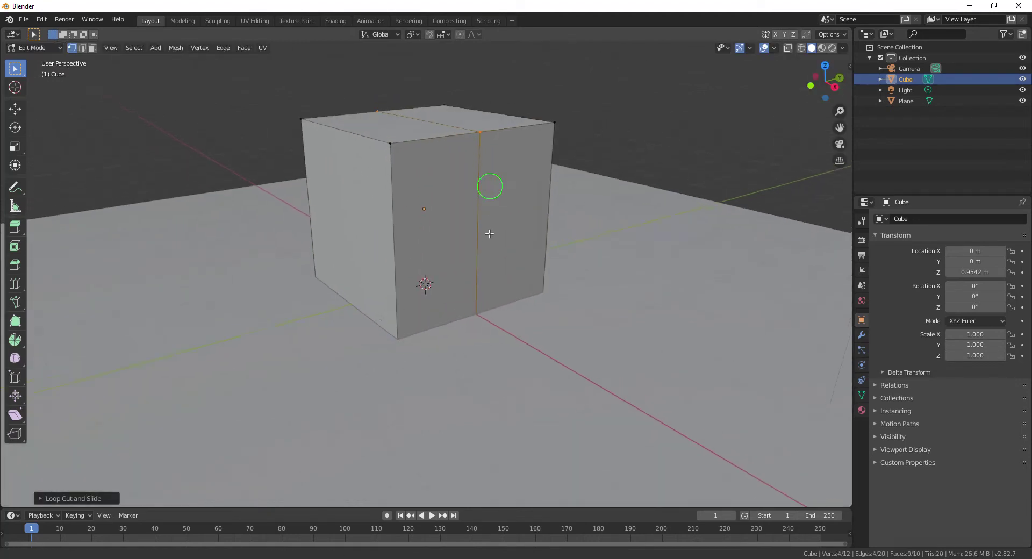
{"action": "middle_click_drag", "start_coordinate": [489, 234], "coordinate": [490, 296], "text": "shift"}
{"action": "scroll", "coordinate": [332, 156], "scroll_direction": "down", "scroll_amount": 2}
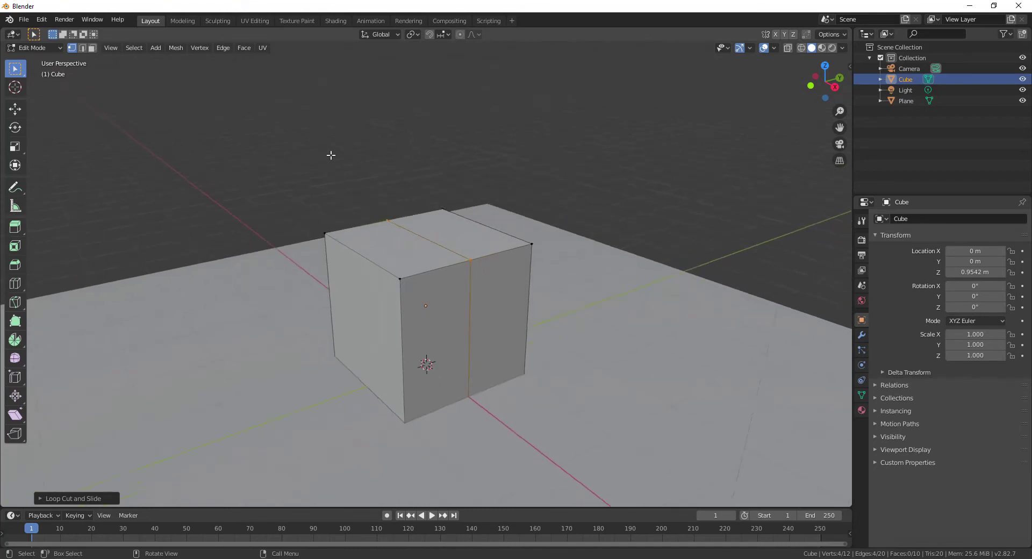
{"action": "scroll", "coordinate": [447, 245], "scroll_direction": "up", "scroll_amount": 2}
{"action": "key", "text": "2"}
{"action": "left_click", "coordinate": [446, 245]}
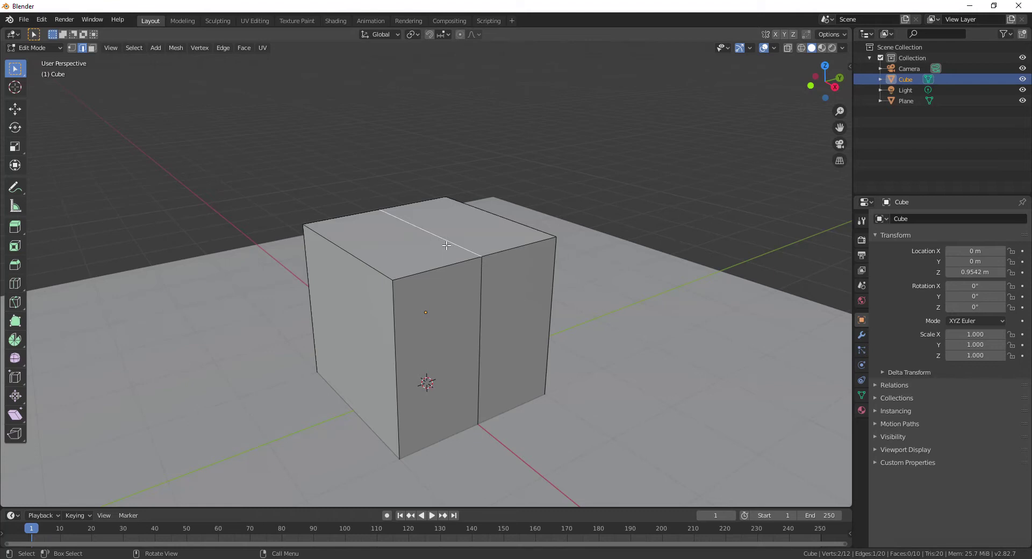
{"action": "key", "text": "g"}
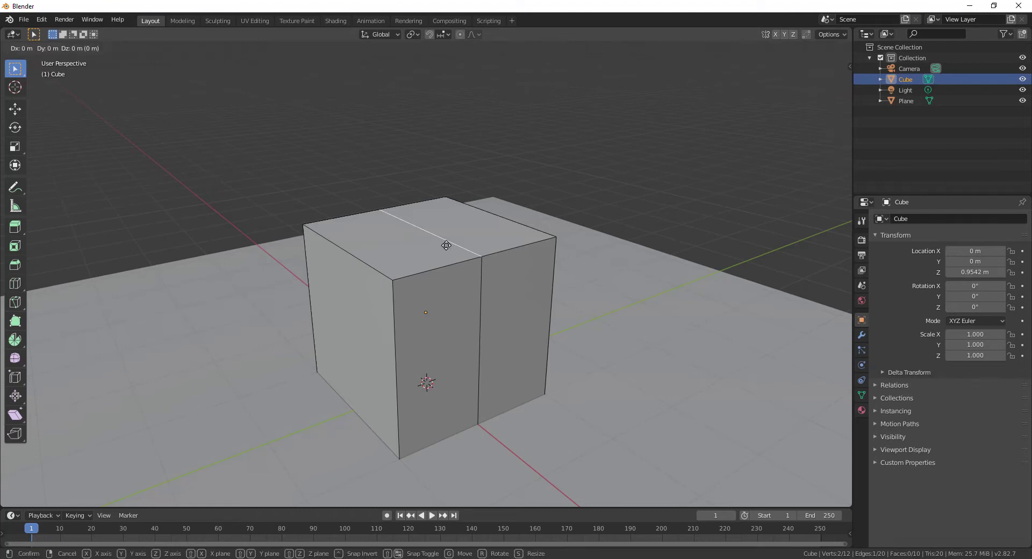
{"action": "key", "text": "z"}
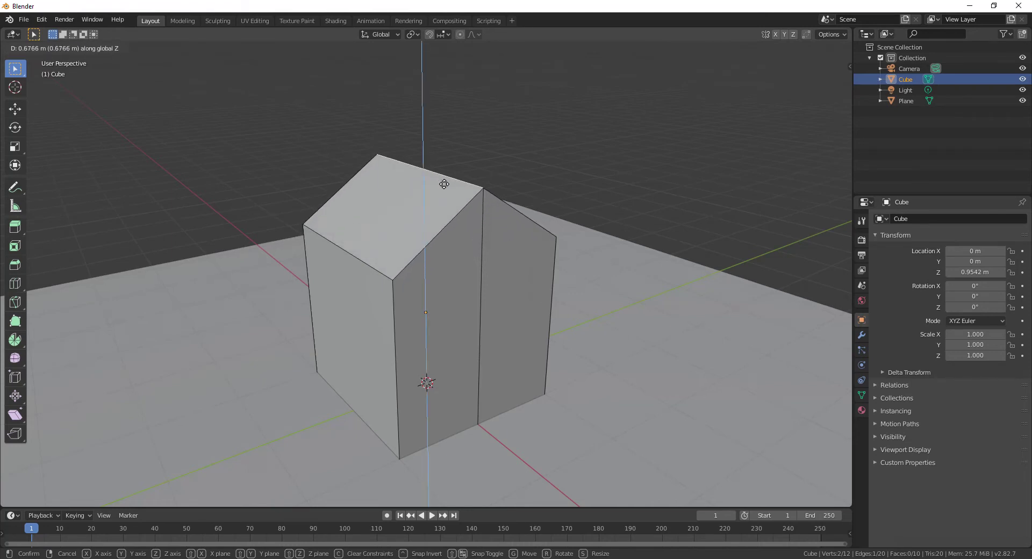
{"action": "left_click", "coordinate": [445, 184]}
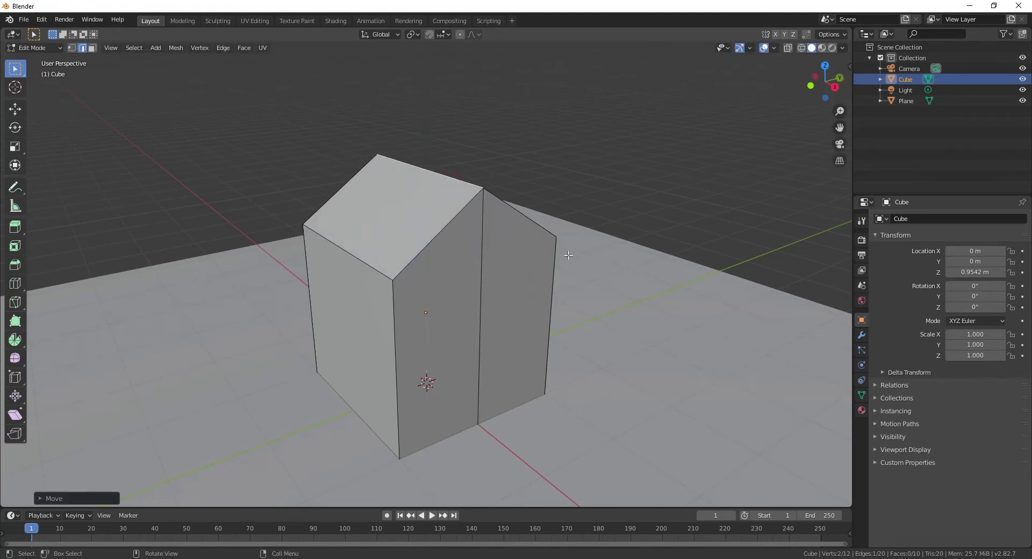
Step: Add two horizontal loop cuts around the house walls
{"action": "mouse_move", "coordinate": [610, 306]}
{"action": "middle_mouse_down"}
{"action": "mouse_move", "coordinate": [599, 292]}
{"action": "mouse_move", "coordinate": [443, 283]}
{"action": "mouse_move", "coordinate": [611, 281]}
{"action": "mouse_move", "coordinate": [606, 318]}
{"action": "middle_mouse_up"}
{"action": "middle_click_drag", "start_coordinate": [485, 353], "coordinate": [496, 374]}
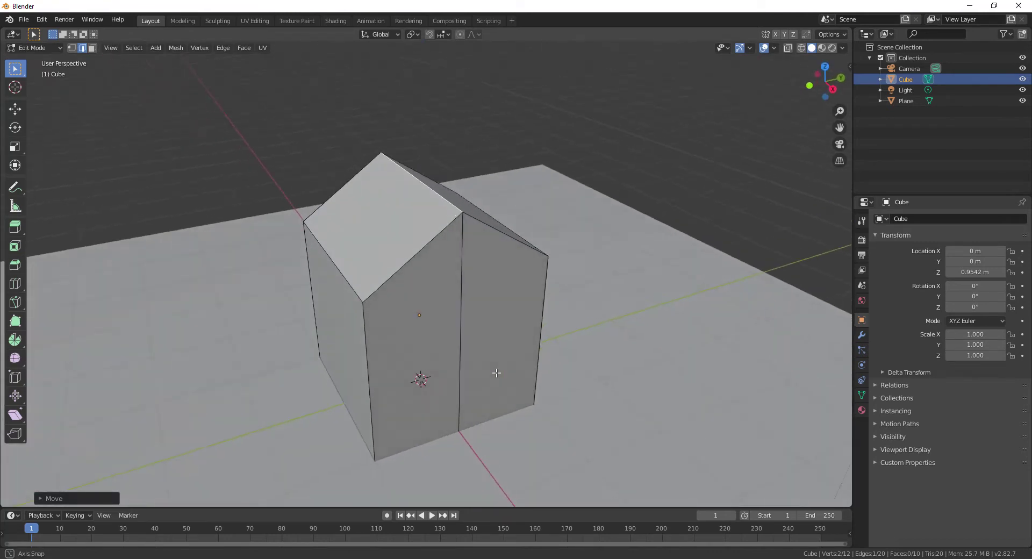
{"action": "key", "text": "ctrl+r"}
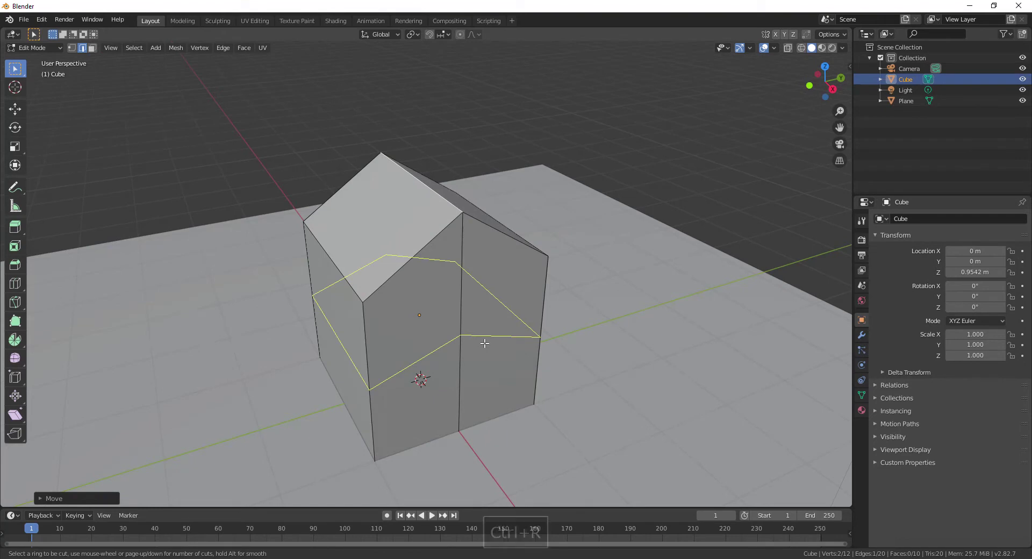
{"action": "scroll", "coordinate": [485, 343], "scroll_direction": "up", "scroll_amount": 1}
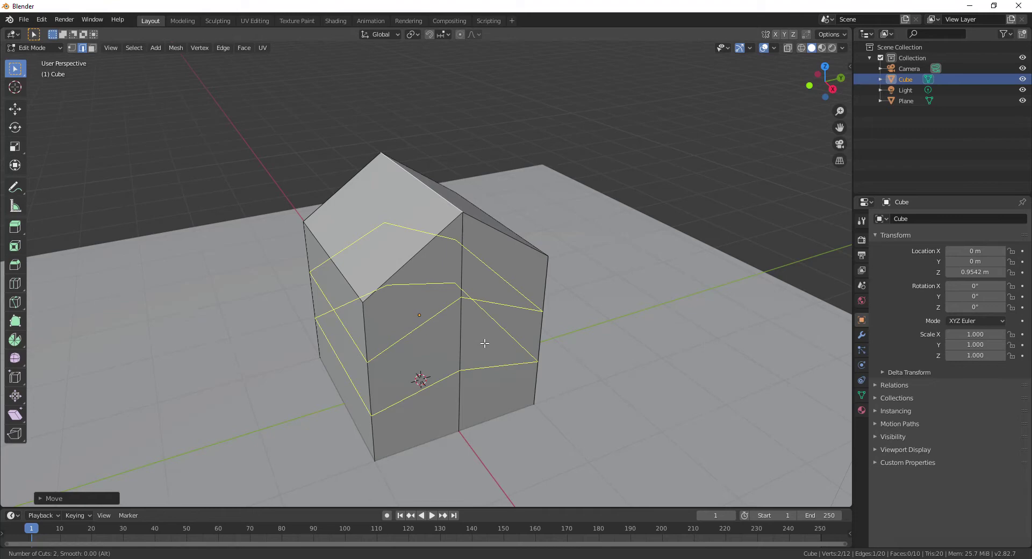
{"action": "left_click", "coordinate": [485, 343]}
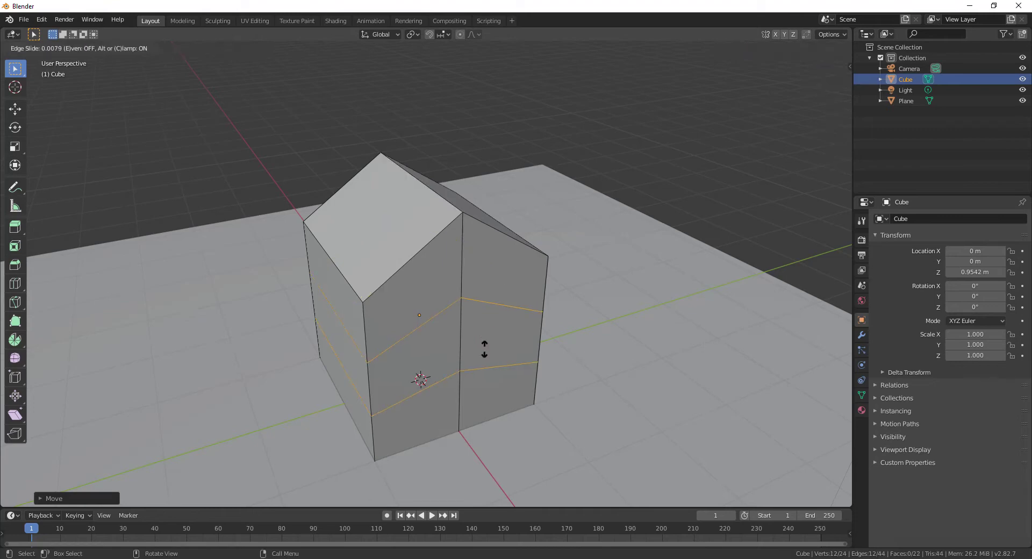
{"action": "left_click", "coordinate": [496, 350]}
Step: Flatten the upper horizontal edge loop of the walls by scaling it to 0 along Z
{"action": "middle_click_drag", "start_coordinate": [495, 378], "coordinate": [488, 433]}
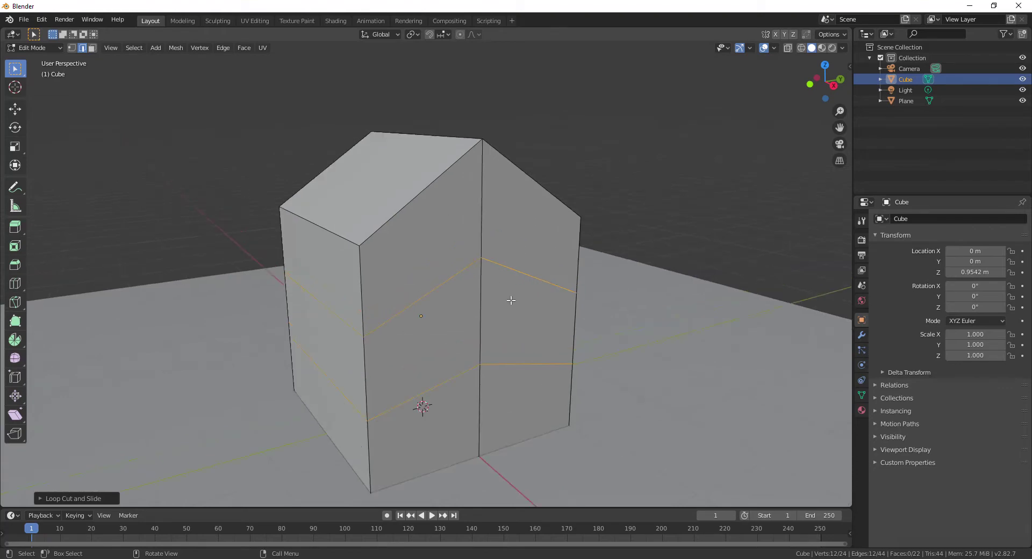
{"action": "middle_click_drag", "start_coordinate": [511, 300], "coordinate": [514, 213]}
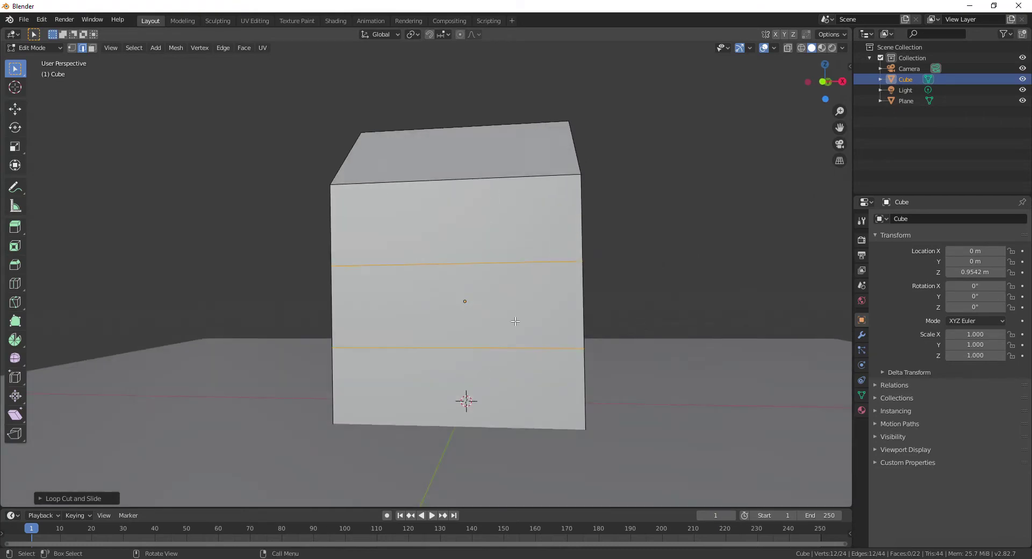
{"action": "middle_click_drag", "start_coordinate": [515, 322], "coordinate": [446, 350]}
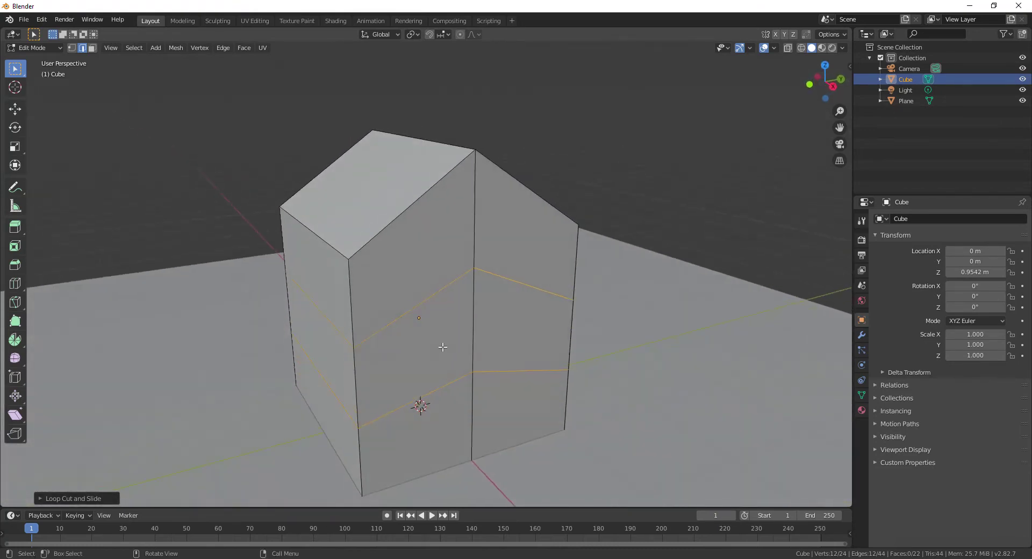
{"action": "left_click", "coordinate": [551, 295]}
{"action": "left_click", "coordinate": [551, 294], "text": "alt"}
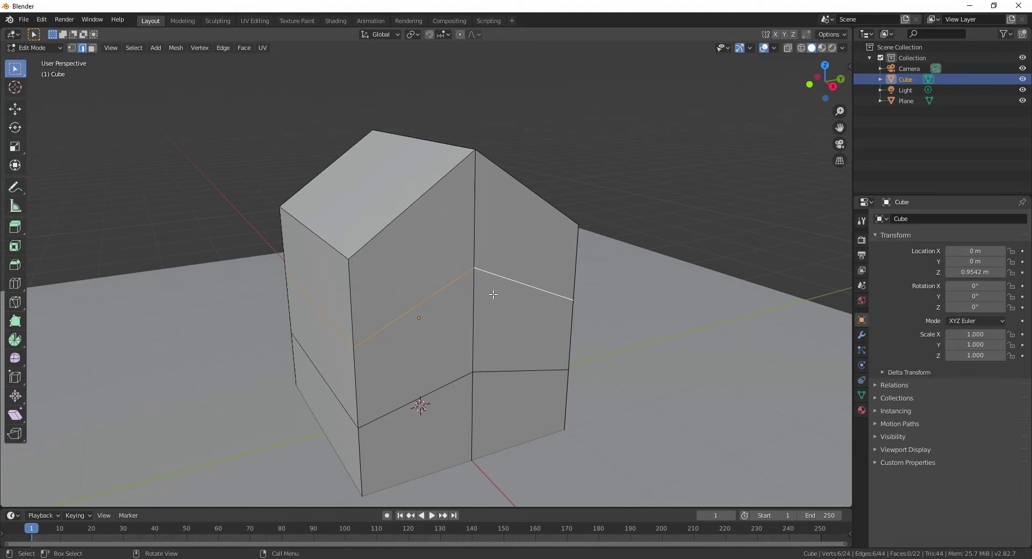
{"action": "key", "text": "ctrl"}
{"action": "key", "text": "s"}
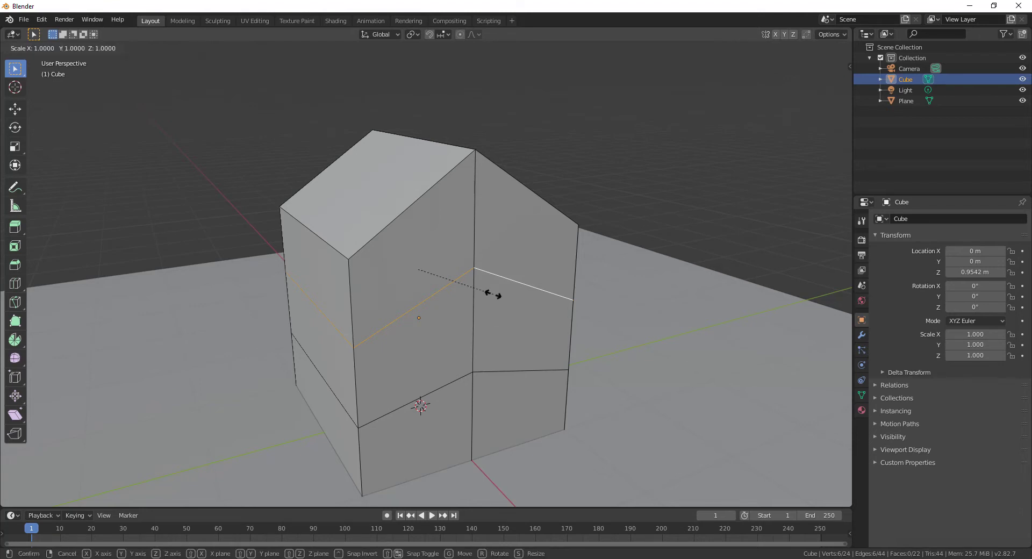
{"action": "key", "text": "z"}
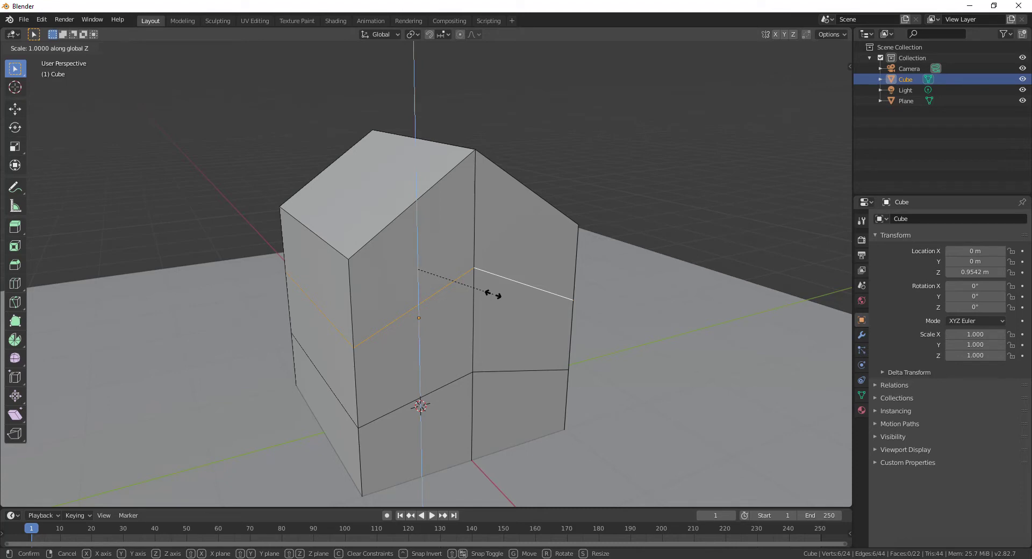
{"action": "type", "text": "0"}
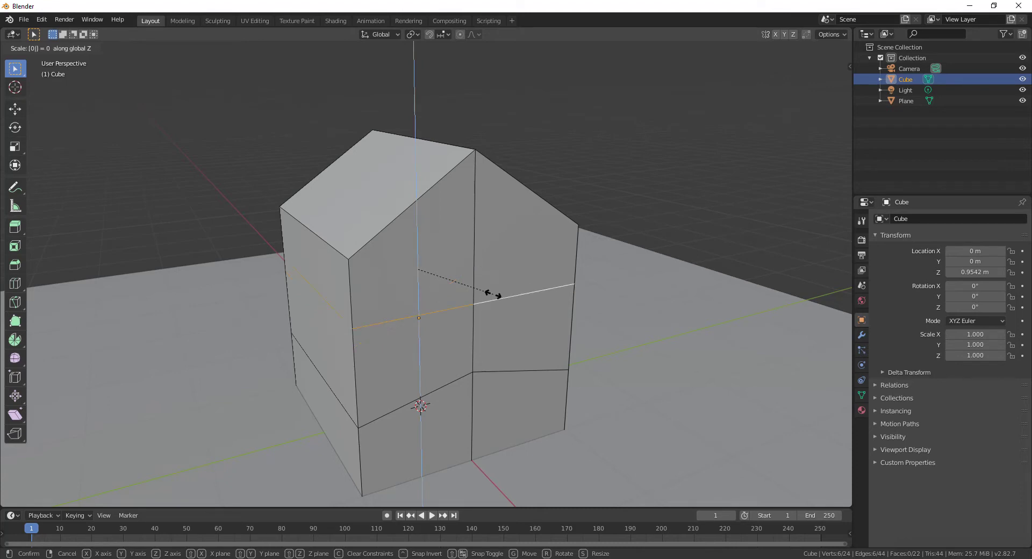
{"action": "key", "text": "Return"}
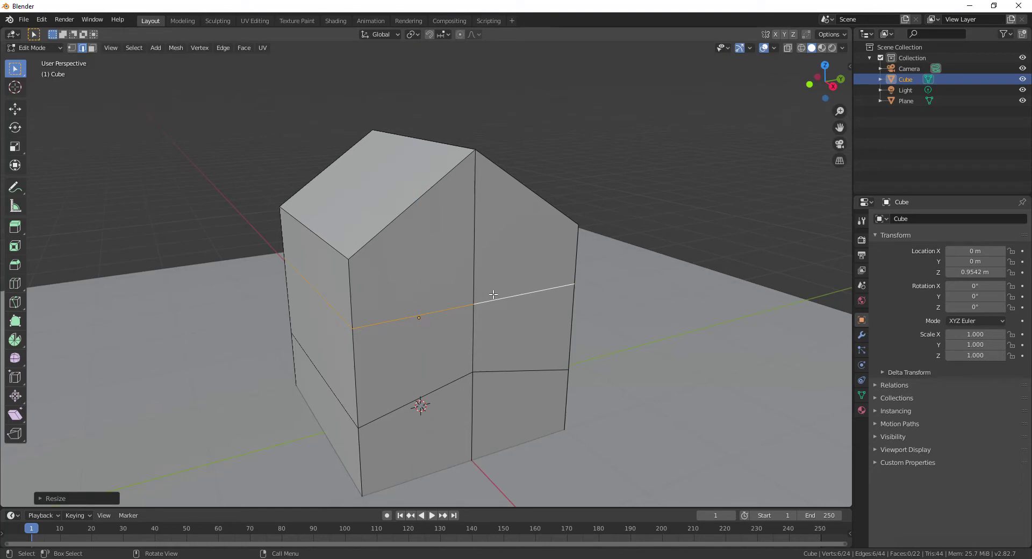
Step: Flatten the lower horizontal edge loop of the walls by scaling it to 0 along Z
{"action": "left_click", "coordinate": [508, 371]}
{"action": "left_click", "coordinate": [508, 371], "text": "alt"}
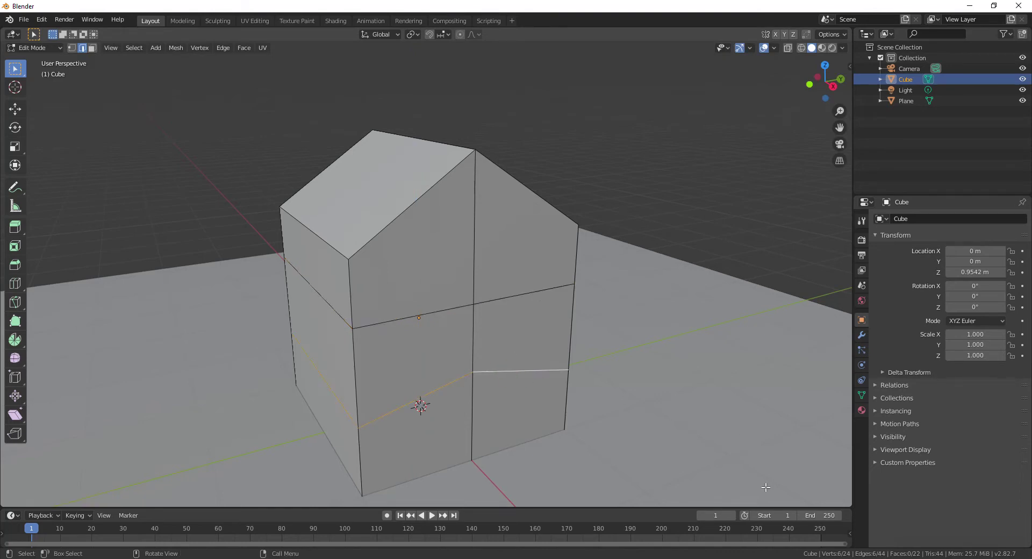
{"action": "key", "text": "s"}
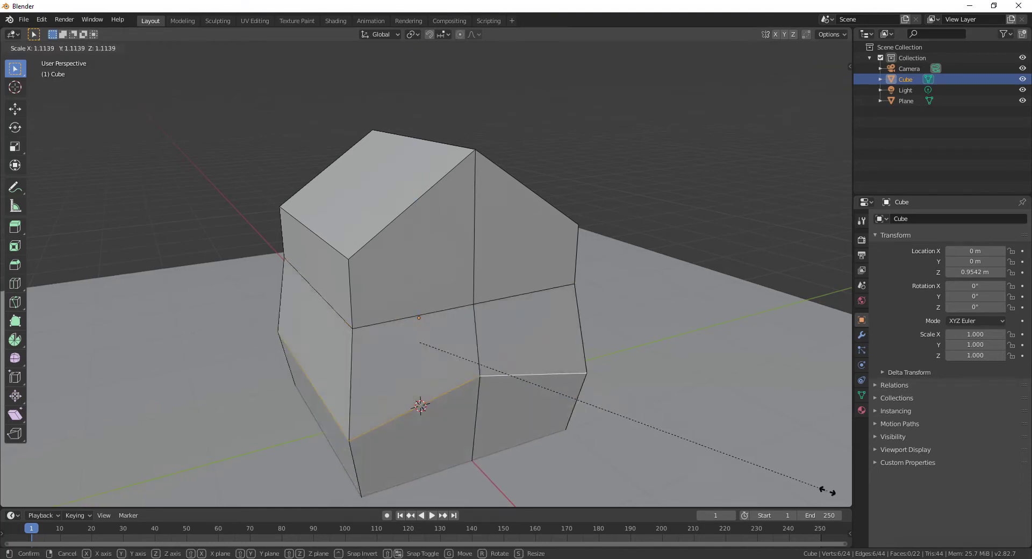
{"action": "key", "text": "z"}
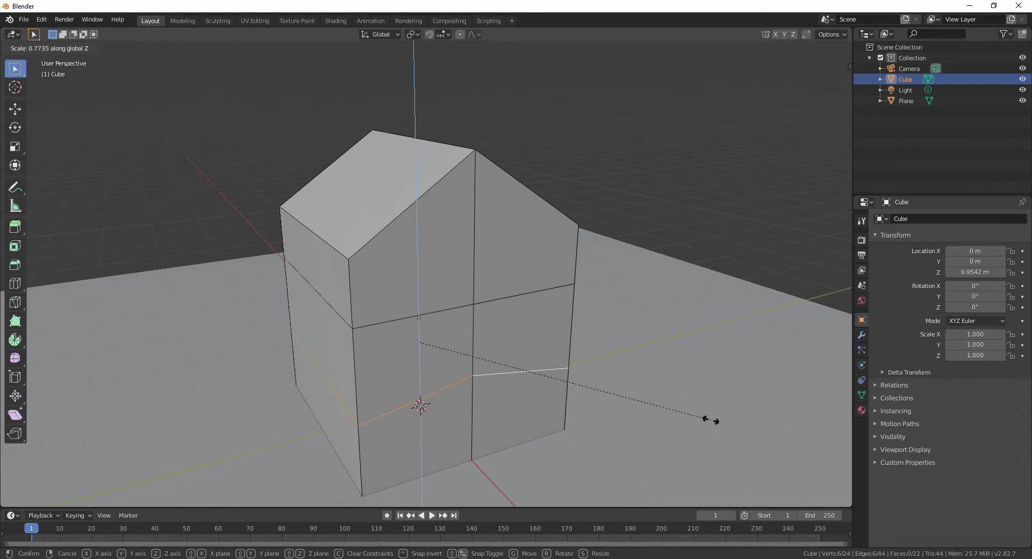
{"action": "type", "text": "0"}
{"action": "key", "text": "Return"}
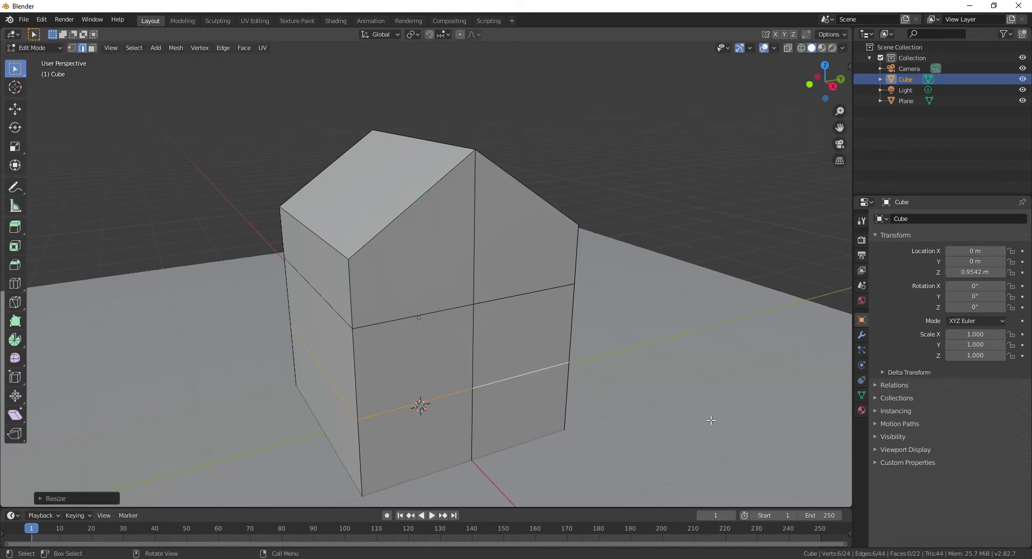
Step: Lower the upper horizontal edge loop of the house walls about 0.19 m along Z
{"action": "scroll", "coordinate": [615, 240], "scroll_direction": "down", "scroll_amount": 3}
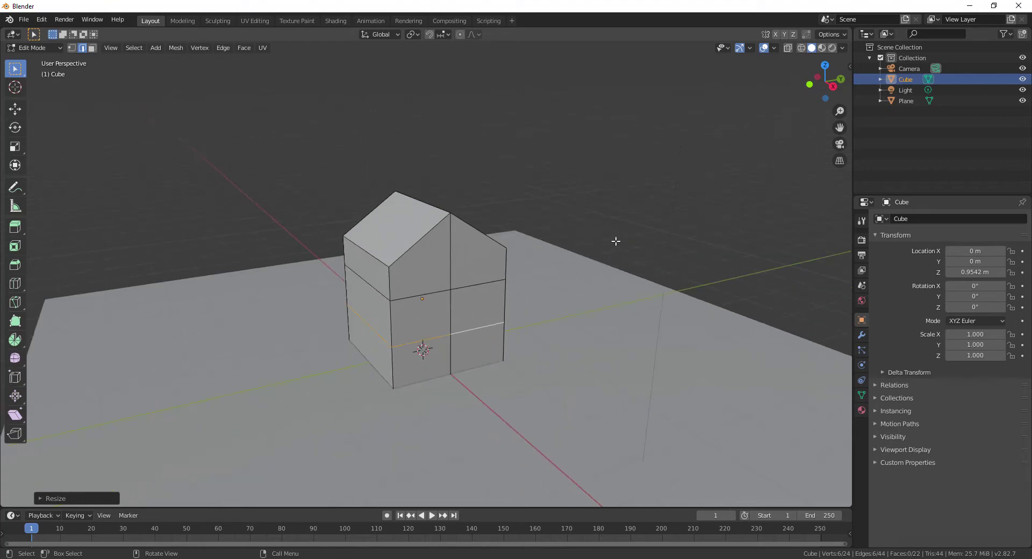
{"action": "middle_click_drag", "start_coordinate": [615, 240], "coordinate": [557, 299]}
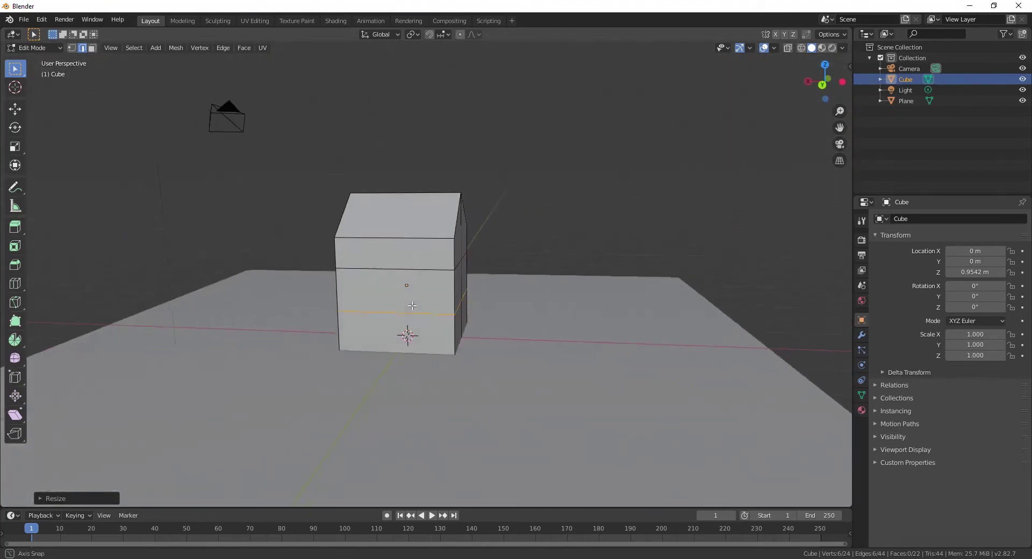
{"action": "scroll", "coordinate": [558, 299], "scroll_direction": "up", "scroll_amount": 6}
{"action": "scroll", "coordinate": [558, 305], "scroll_direction": "down", "scroll_amount": 4}
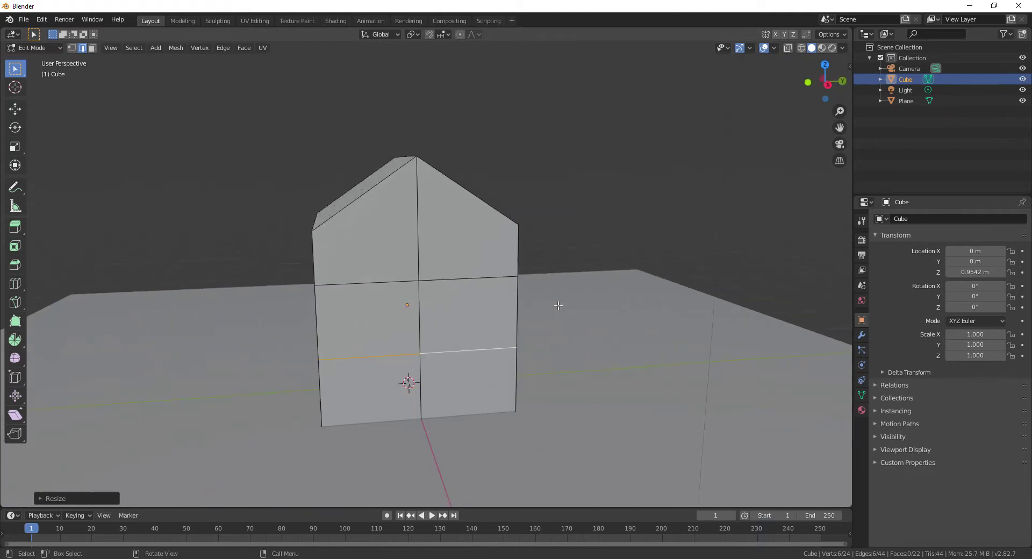
{"action": "middle_click_drag", "start_coordinate": [558, 302], "coordinate": [394, 333]}
{"action": "left_click", "coordinate": [433, 284]}
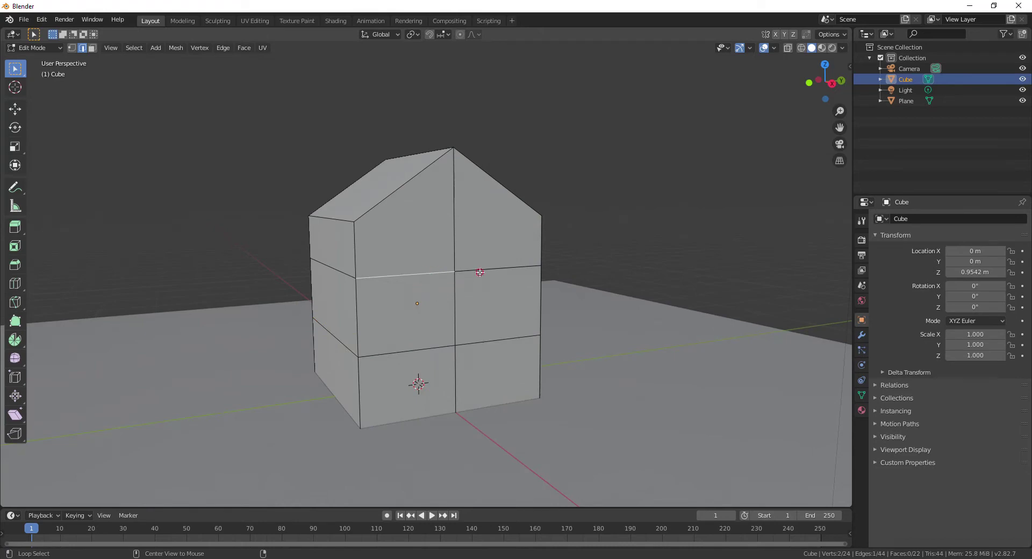
{"action": "left_click", "coordinate": [497, 268], "text": "alt"}
{"action": "key", "text": "g"}
{"action": "key", "text": "z"}
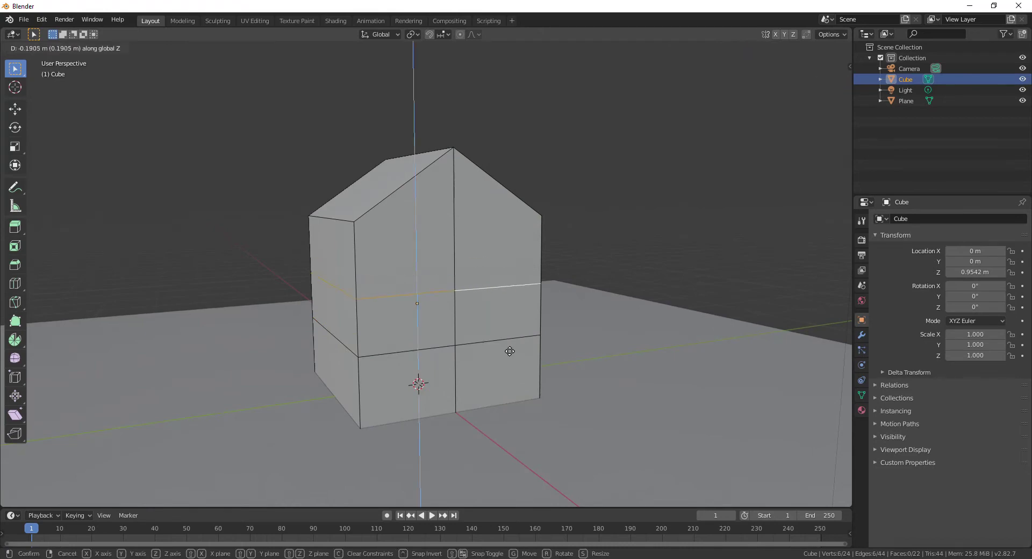
{"action": "left_click", "coordinate": [507, 350]}
Step: Add two evenly spaced vertical loop cuts through the side walls and the roof slopes
{"action": "middle_click_drag", "start_coordinate": [507, 350], "coordinate": [374, 343]}
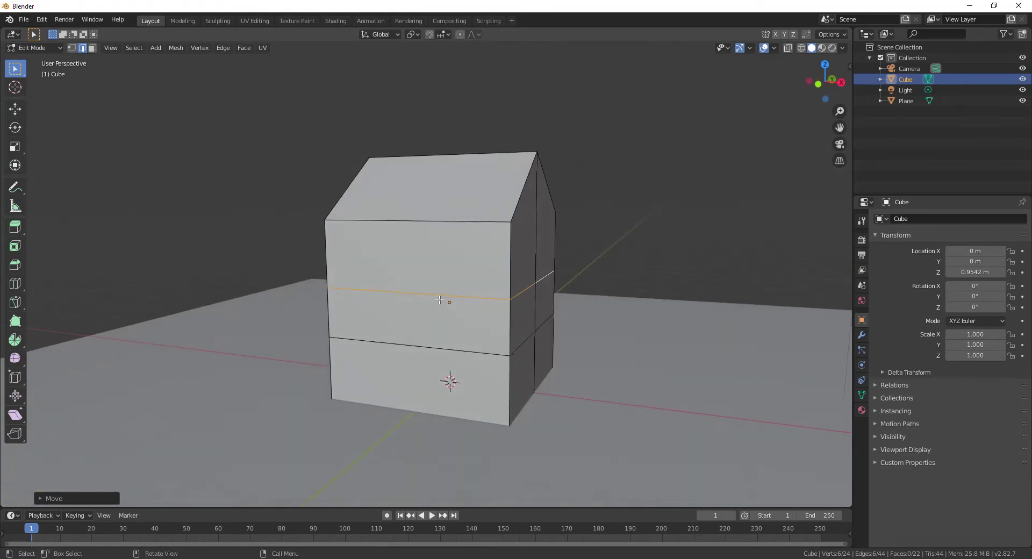
{"action": "middle_click_drag", "start_coordinate": [522, 342], "coordinate": [456, 348]}
{"action": "middle_click_drag", "start_coordinate": [329, 353], "coordinate": [368, 345]}
{"action": "key", "text": "ctrl+r"}
{"action": "scroll", "coordinate": [372, 313], "scroll_direction": "up", "scroll_amount": 1}
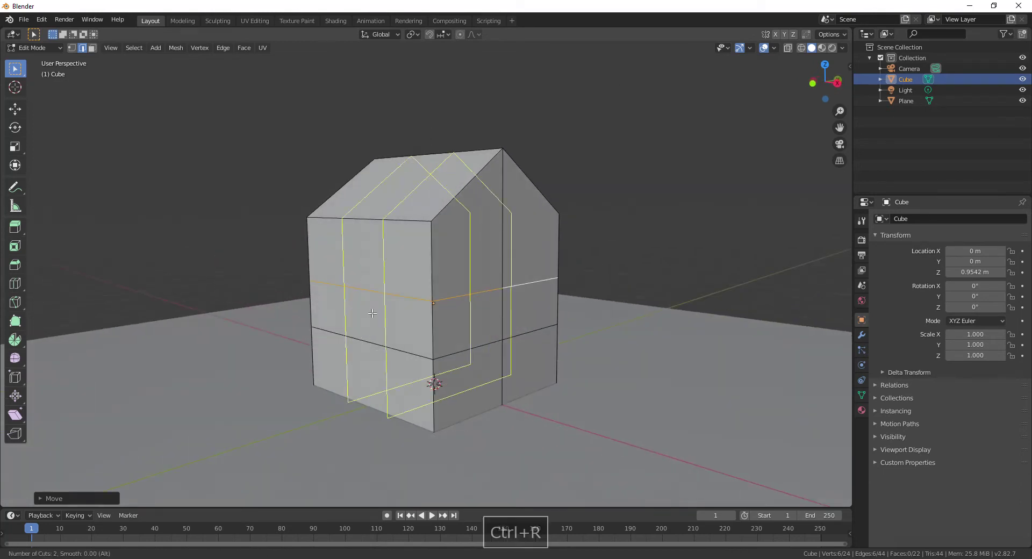
{"action": "left_click", "coordinate": [372, 313]}
{"action": "right_click", "coordinate": [373, 313]}
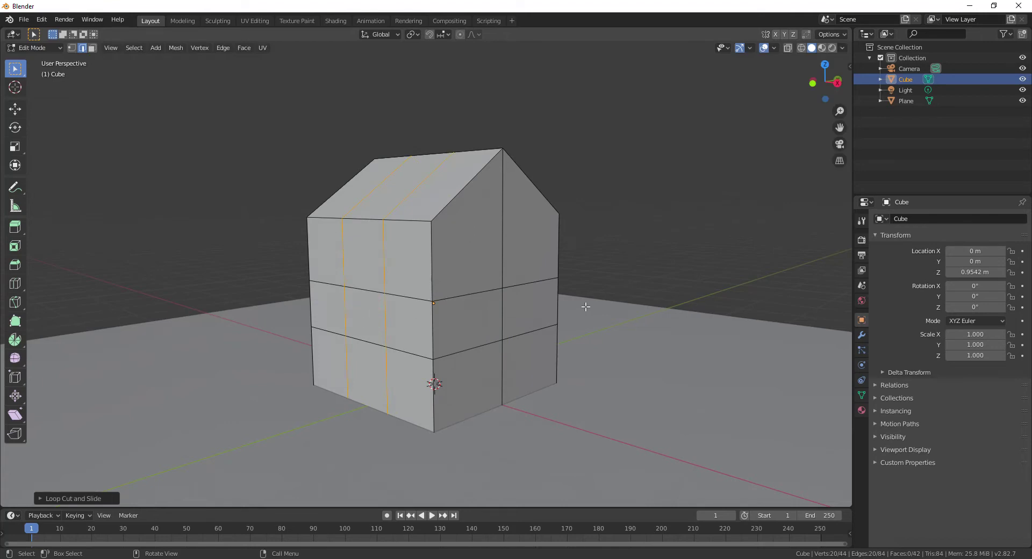
Step: Add one centred vertical loop cut through the gable wall's half nearest the side wall just divided
{"action": "middle_click_drag", "start_coordinate": [516, 438], "coordinate": [434, 377]}
{"action": "key", "text": "ctrl+r"}
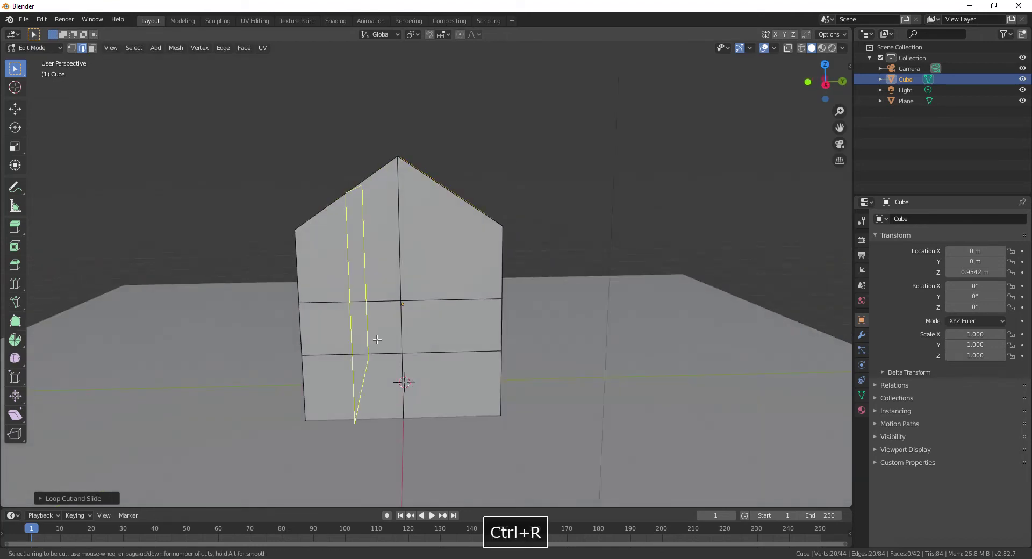
{"action": "left_click", "coordinate": [378, 339]}
{"action": "right_click", "coordinate": [378, 340]}
{"action": "middle_click_drag", "start_coordinate": [189, 450], "coordinate": [250, 450]}
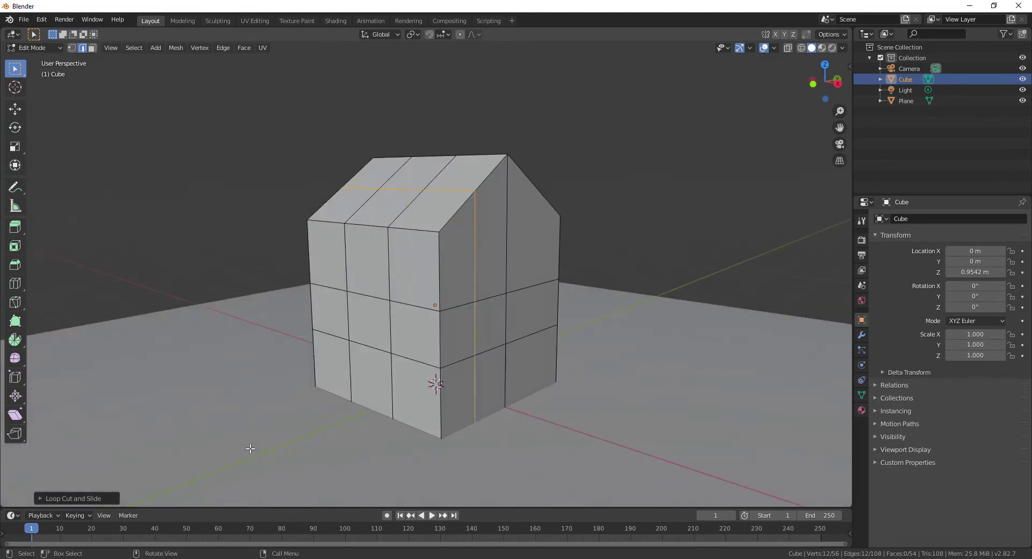
Step: Extrude the middle face of the side wall about 0.1 m inward to form a window recess
{"action": "key", "text": "3"}
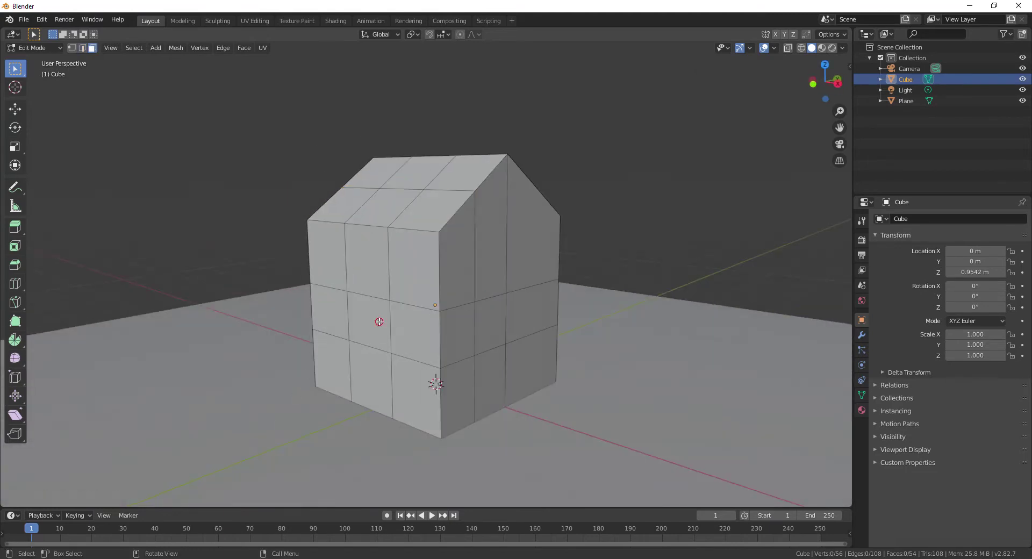
{"action": "left_click", "coordinate": [380, 323]}
{"action": "scroll", "coordinate": [447, 332], "scroll_direction": "up", "scroll_amount": 2}
{"action": "scroll", "coordinate": [447, 331], "scroll_direction": "down", "scroll_amount": 1}
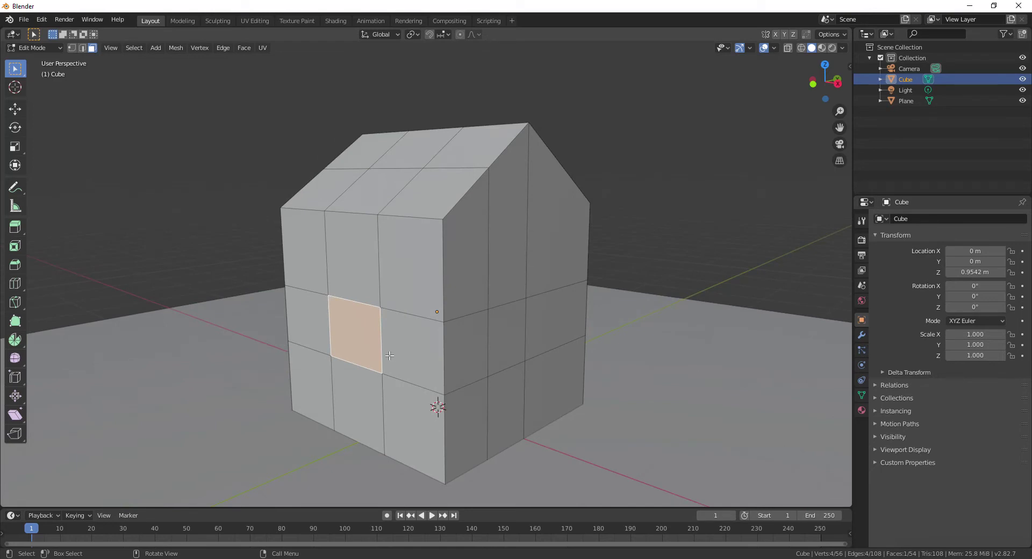
{"action": "mouse_move", "coordinate": [390, 355]}
{"action": "middle_mouse_down"}
{"action": "mouse_move", "coordinate": [371, 356]}
{"action": "mouse_move", "coordinate": [394, 357]}
{"action": "middle_mouse_up"}
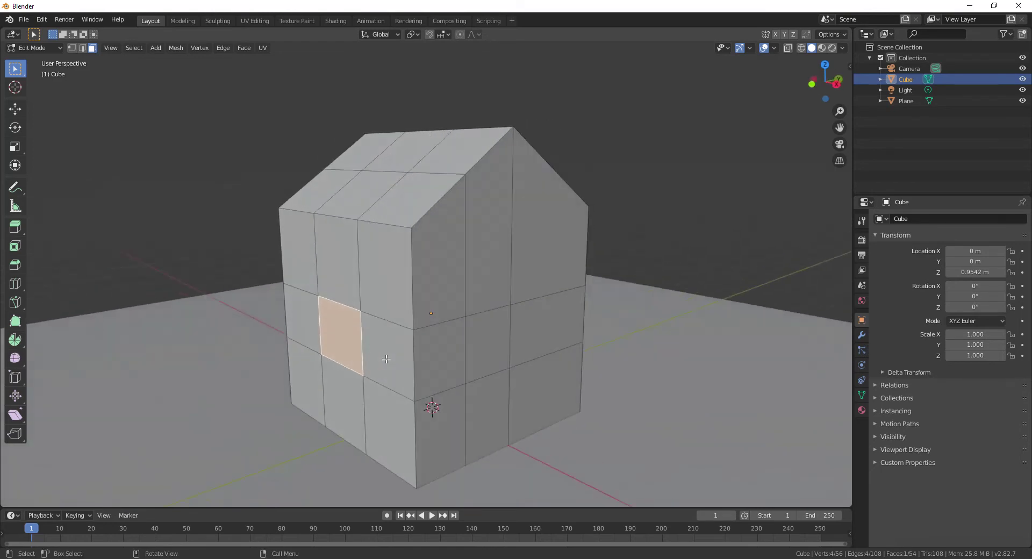
{"action": "key", "text": "e"}
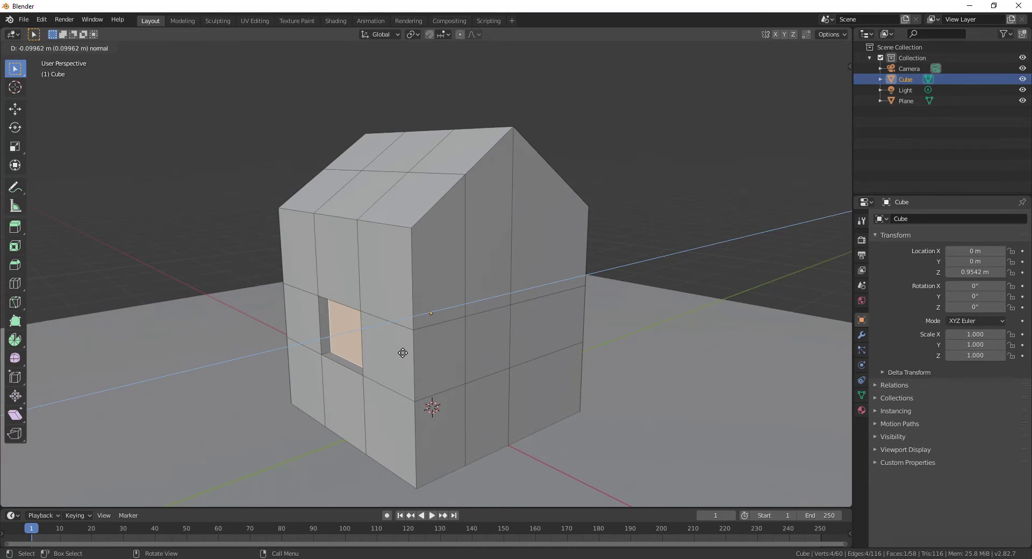
{"action": "left_click", "coordinate": [403, 353]}
{"action": "scroll", "coordinate": [453, 337], "scroll_direction": "down", "scroll_amount": 1}
Step: Extrude a single face on another wall of the house
{"action": "left_click", "coordinate": [453, 336]}
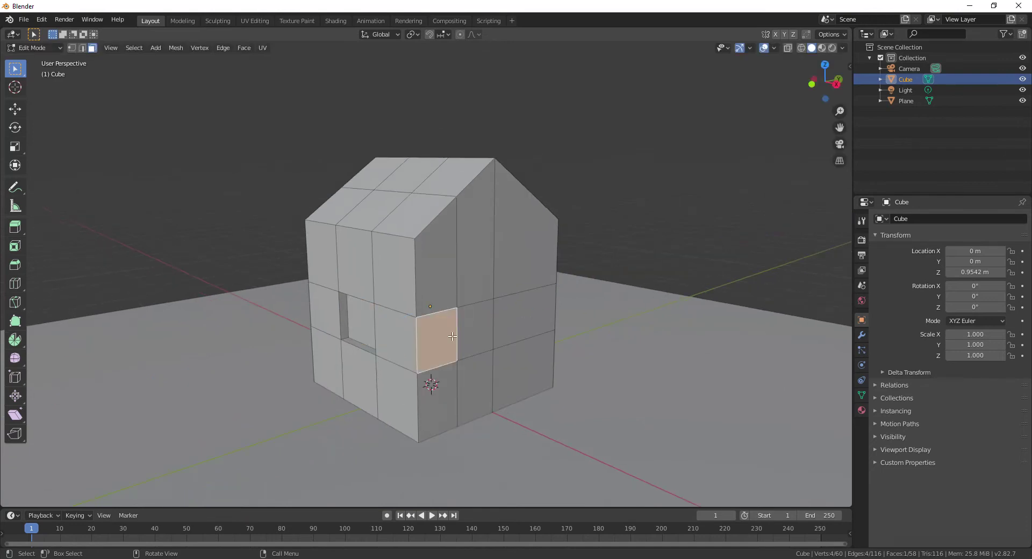
{"action": "left_click", "coordinate": [477, 332]}
{"action": "middle_click_drag", "start_coordinate": [562, 340], "coordinate": [466, 396]}
{"action": "left_click", "coordinate": [384, 317]}
{"action": "key", "text": "e"}
{"action": "left_click", "coordinate": [461, 438]}
Step: Extrude the two stacked lower faces beside the gable wall's centre line outward as a door and inspect the house in Object Mode
{"action": "middle_click_drag", "start_coordinate": [461, 437], "coordinate": [402, 345]}
{"action": "left_click", "coordinate": [401, 345]}
{"action": "left_click", "coordinate": [410, 389], "text": "shift"}
{"action": "middle_click_drag", "start_coordinate": [424, 406], "coordinate": [454, 397]}
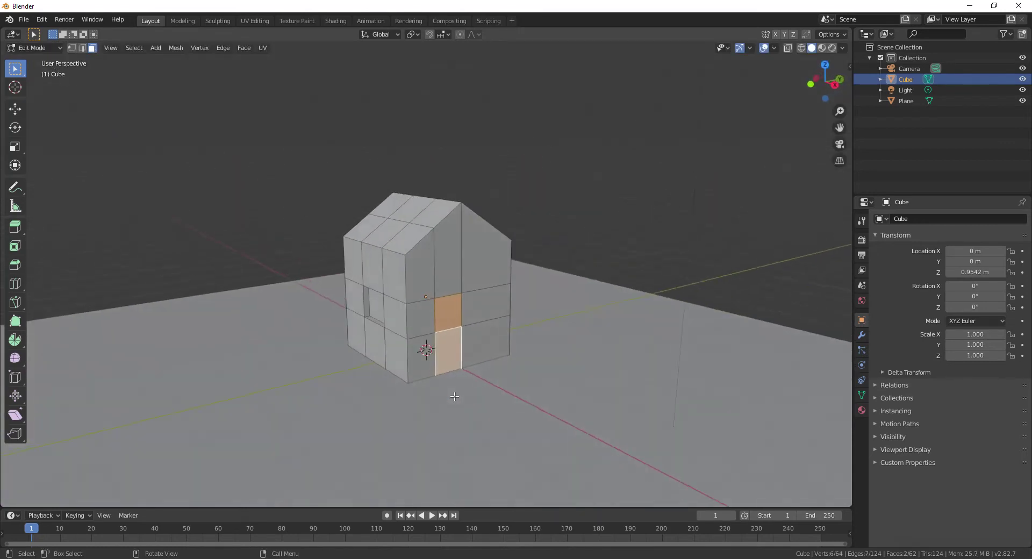
{"action": "scroll", "coordinate": [454, 397], "scroll_direction": "up", "scroll_amount": 2}
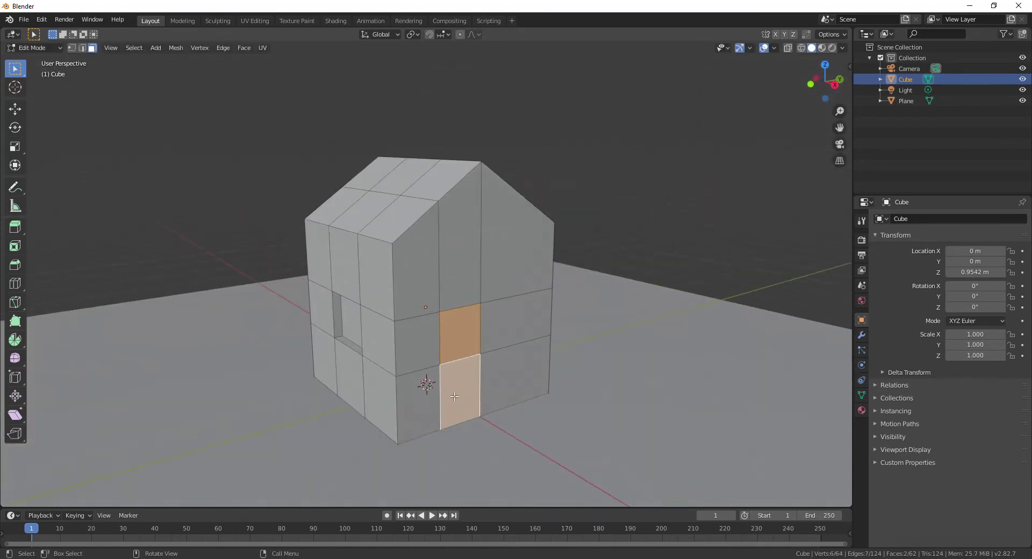
{"action": "key", "text": "e"}
{"action": "left_click", "coordinate": [478, 362]}
{"action": "scroll", "coordinate": [478, 362], "scroll_direction": "down", "scroll_amount": 1}
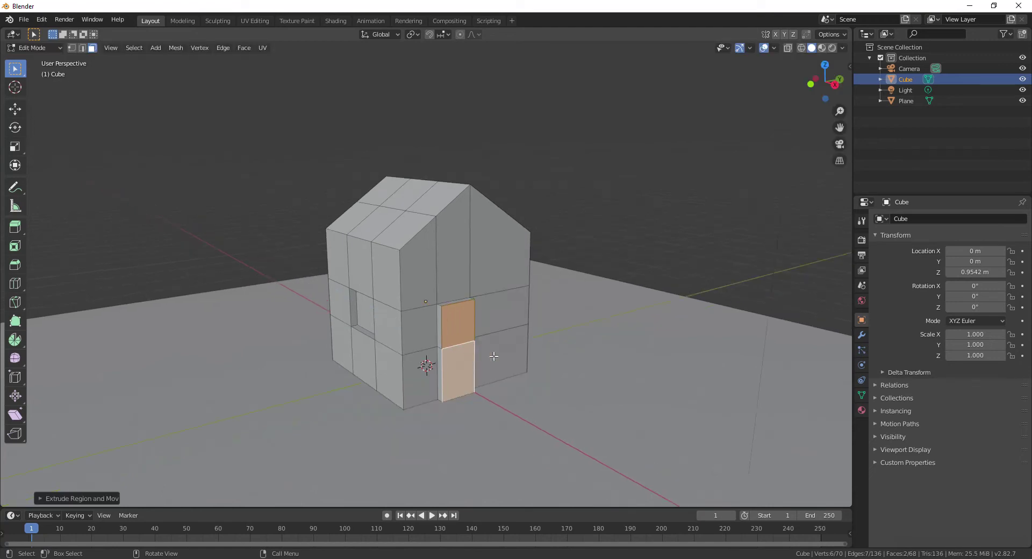
{"action": "left_click", "coordinate": [568, 319]}
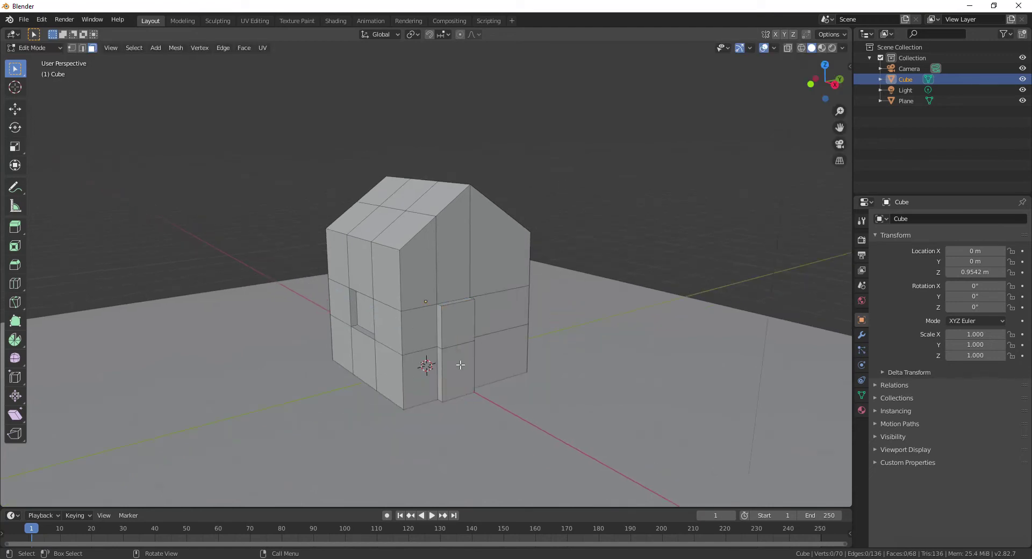
{"action": "middle_click_drag", "start_coordinate": [417, 236], "coordinate": [468, 284]}
{"action": "key", "text": "Tab"}
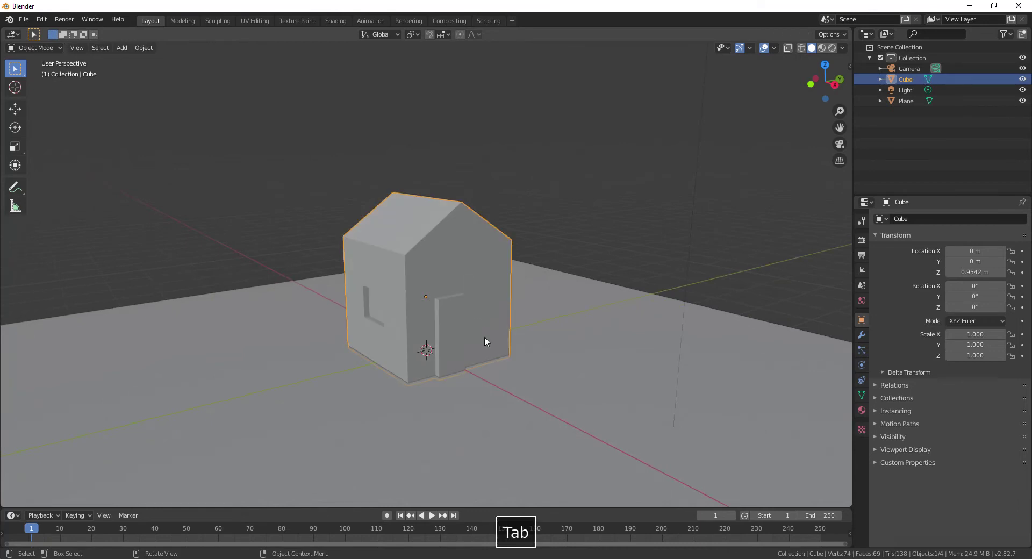
{"action": "middle_click_drag", "start_coordinate": [485, 337], "coordinate": [507, 373]}
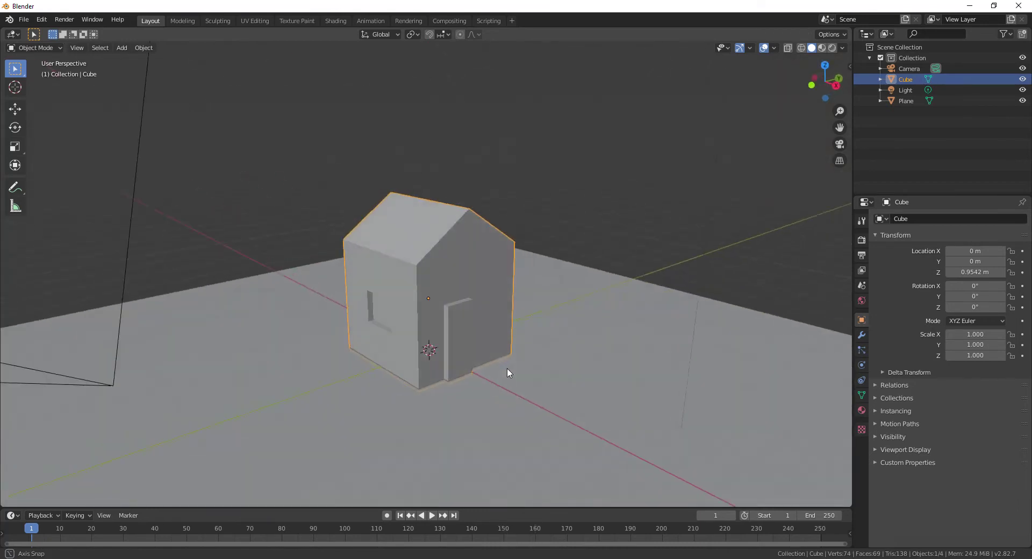
Step: Select the roof faces on both slopes in Edit Mode, except the rear lower corner face
{"action": "key", "text": "Tab"}
{"action": "scroll", "coordinate": [458, 223], "scroll_direction": "up", "scroll_amount": 2}
{"action": "left_click", "coordinate": [452, 185]}
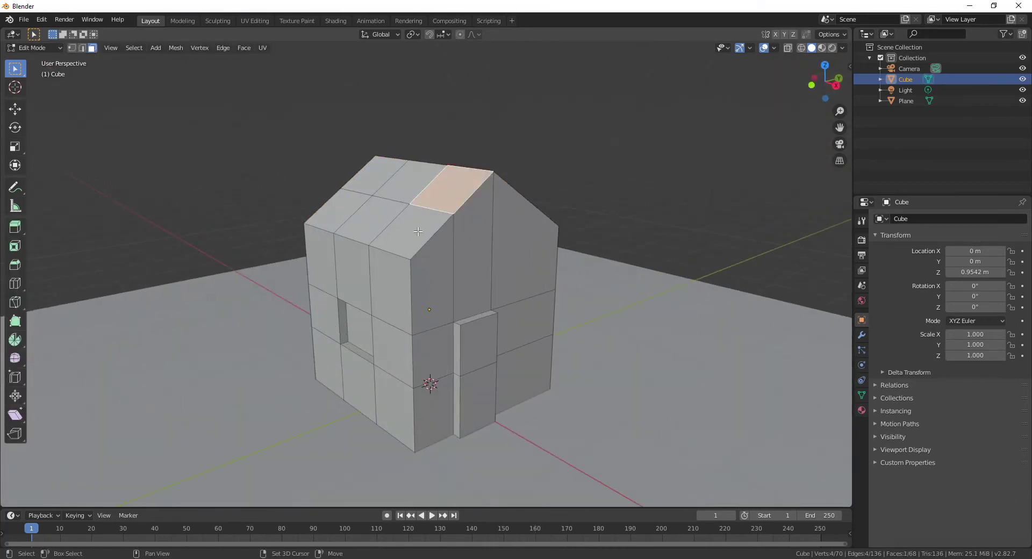
{"action": "left_click", "coordinate": [412, 231], "text": "shift"}
{"action": "left_click", "coordinate": [387, 218], "text": "shift"}
{"action": "left_click", "coordinate": [381, 167], "text": "shift"}
{"action": "left_click", "coordinate": [380, 170], "text": "shift"}
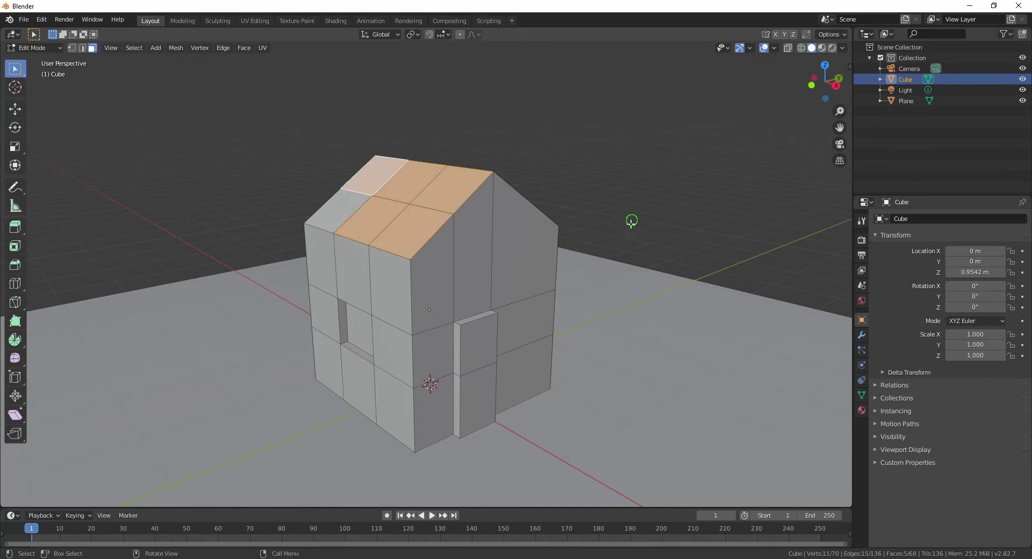
{"action": "middle_click_drag", "start_coordinate": [631, 220], "coordinate": [458, 226]}
{"action": "left_click", "coordinate": [447, 226], "text": "shift"}
{"action": "left_click", "coordinate": [392, 226], "text": "shift"}
{"action": "left_click", "coordinate": [338, 247], "text": "shift"}
{"action": "middle_click_drag", "start_coordinate": [405, 287], "coordinate": [538, 257]}
{"action": "key", "text": "e"}
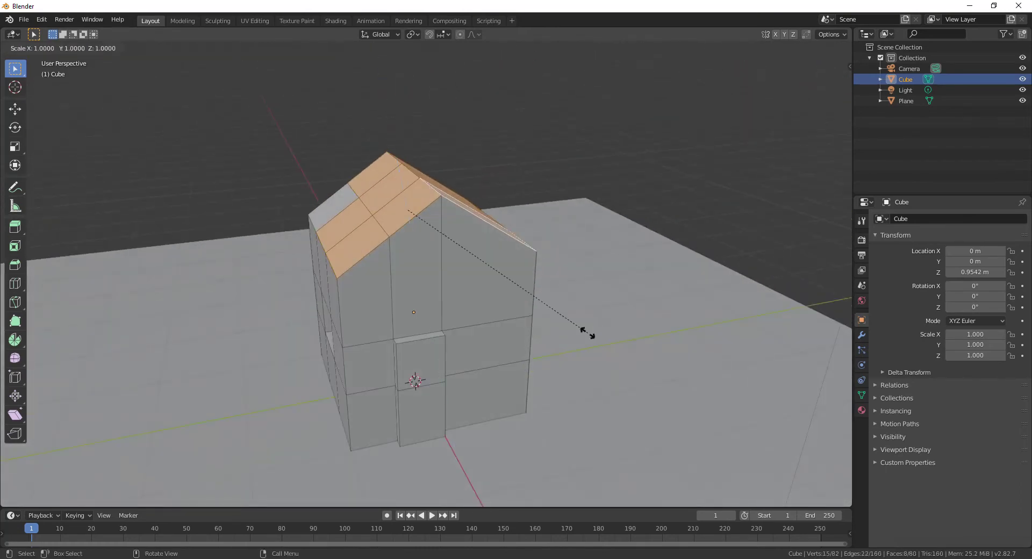
{"action": "left_click", "coordinate": [612, 346]}
{"action": "key", "text": "ctrl+z"}
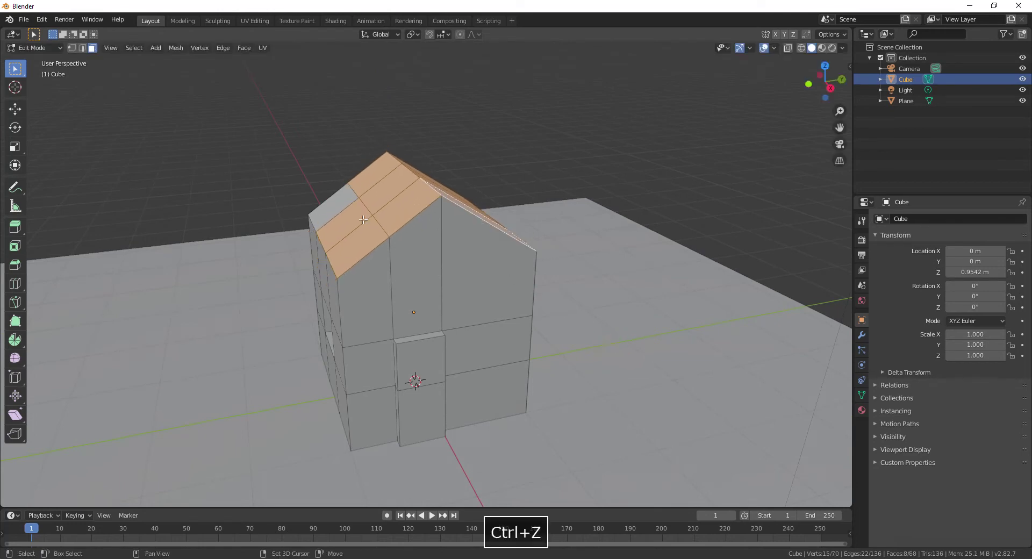
Step: Add the rear lower corner face to the roof selection, then extrude and scale the roof by about 1.2 to form overhanging eaves
{"action": "left_click", "coordinate": [338, 202], "text": "shift"}
{"action": "middle_click_drag", "start_coordinate": [542, 272], "coordinate": [512, 271]}
{"action": "key", "text": "e"}
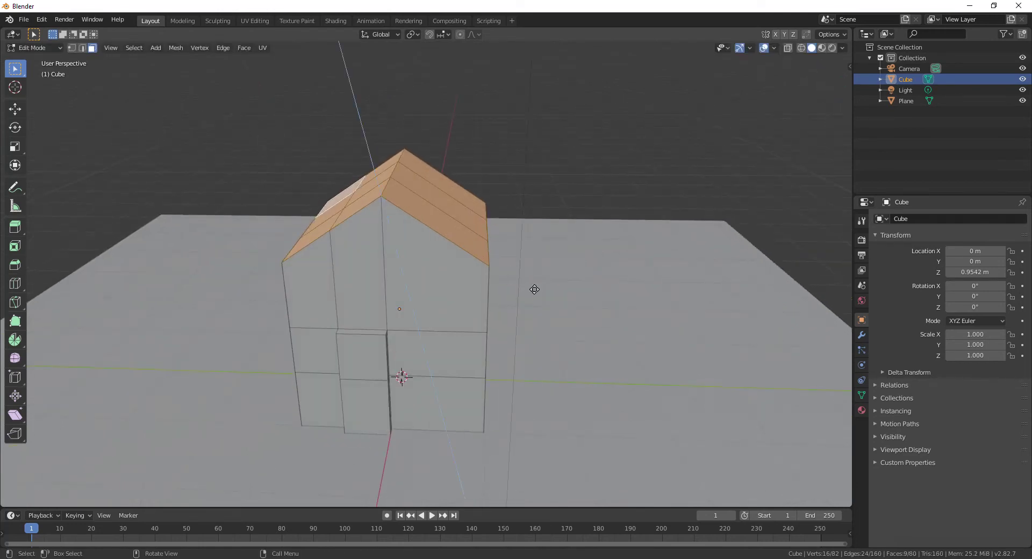
{"action": "key", "text": "s"}
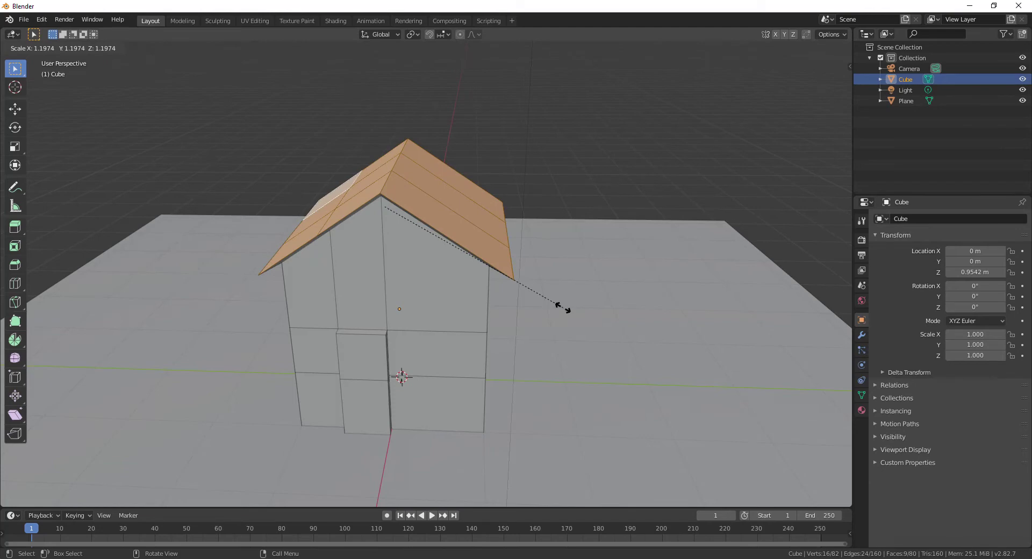
{"action": "left_click", "coordinate": [554, 306]}
{"action": "middle_click_drag", "start_coordinate": [553, 306], "coordinate": [445, 308]}
{"action": "key", "text": "Tab"}
{"action": "scroll", "coordinate": [446, 309], "scroll_direction": "down", "scroll_amount": 2}
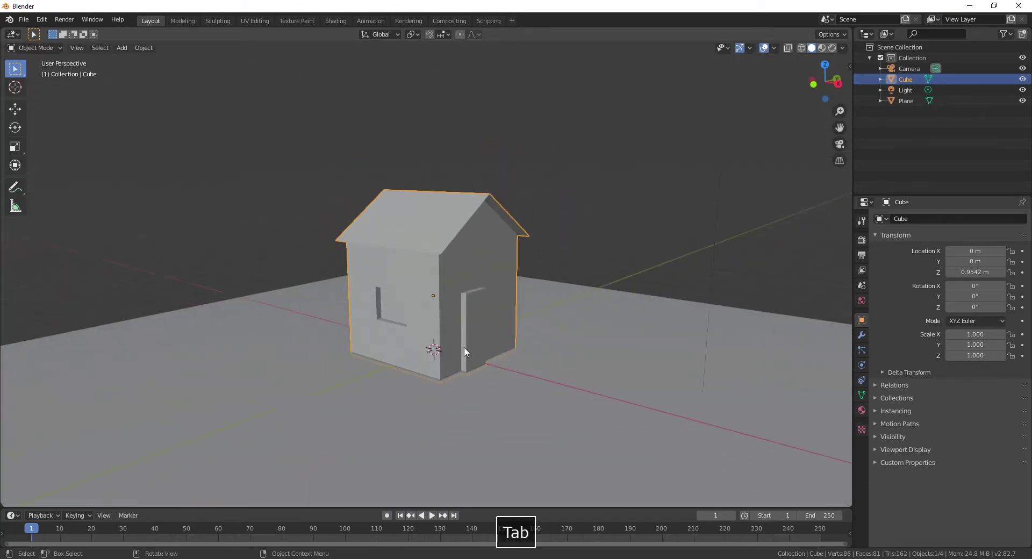
{"action": "middle_click_drag", "start_coordinate": [465, 352], "coordinate": [428, 358]}
{"action": "scroll", "coordinate": [466, 260], "scroll_direction": "up", "scroll_amount": 2}
{"action": "scroll", "coordinate": [459, 292], "scroll_direction": "down", "scroll_amount": 2}
Step: Add a new cube to the house mesh in Edit Mode
{"action": "key", "text": "Tab"}
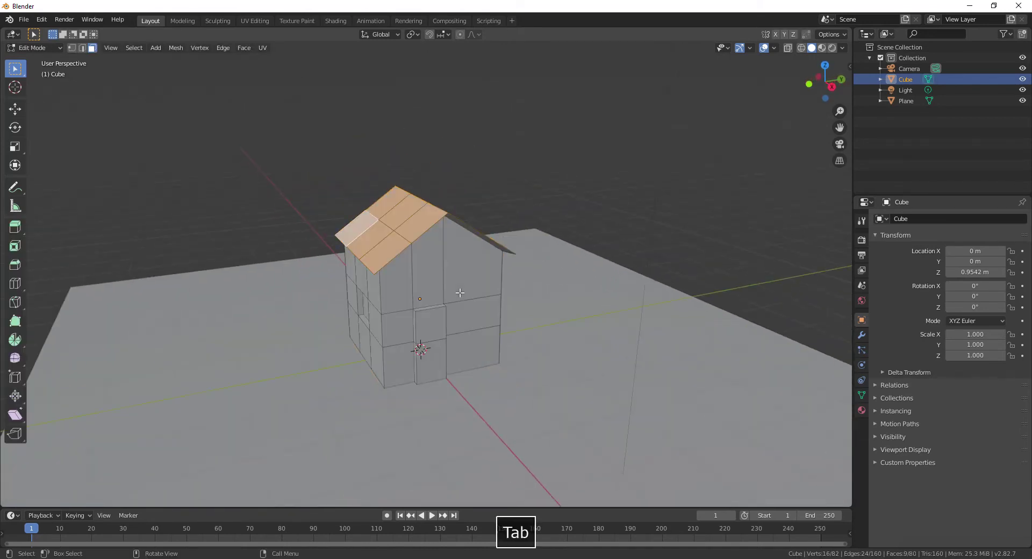
{"action": "left_click", "coordinate": [383, 211]}
{"action": "scroll", "coordinate": [383, 212], "scroll_direction": "up", "scroll_amount": 2}
{"action": "scroll", "coordinate": [413, 306], "scroll_direction": "down", "scroll_amount": 1}
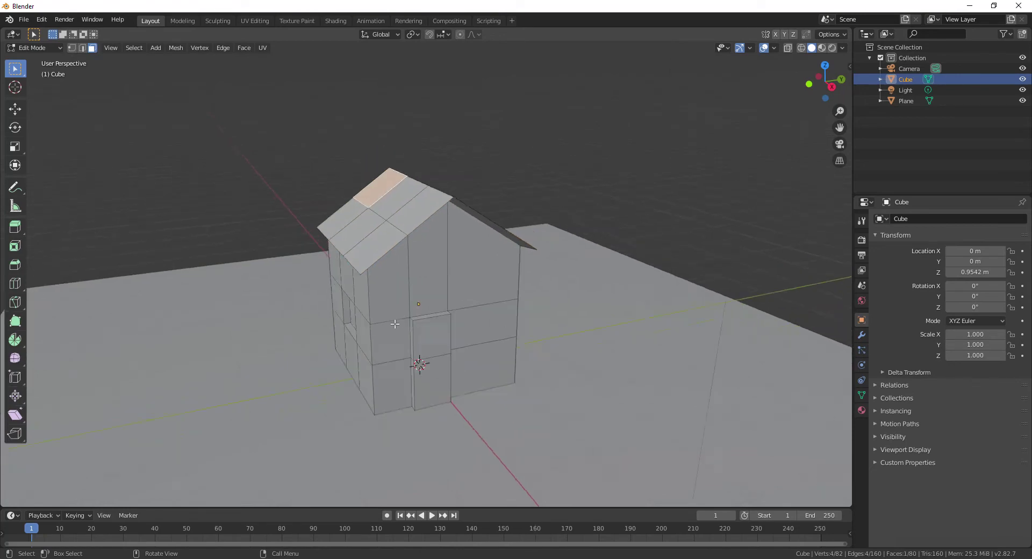
{"action": "middle_click_drag", "start_coordinate": [430, 323], "coordinate": [445, 341]}
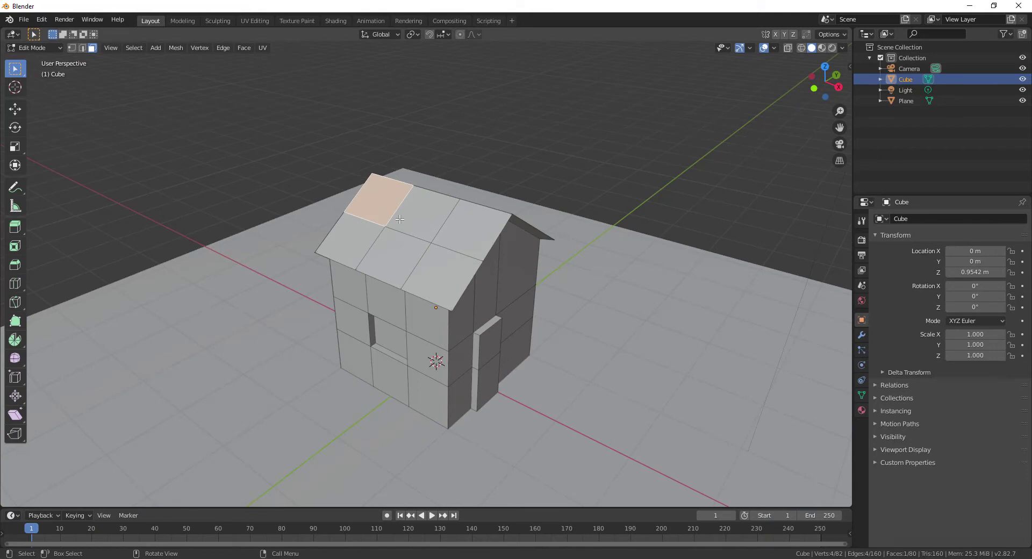
{"action": "left_click", "coordinate": [409, 239]}
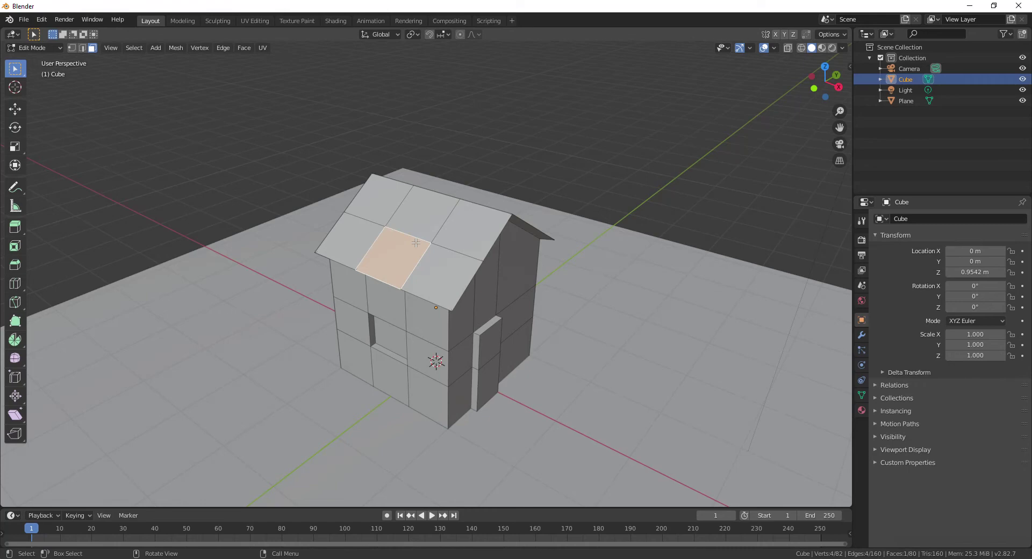
{"action": "middle_click_drag", "start_coordinate": [430, 245], "coordinate": [417, 212]}
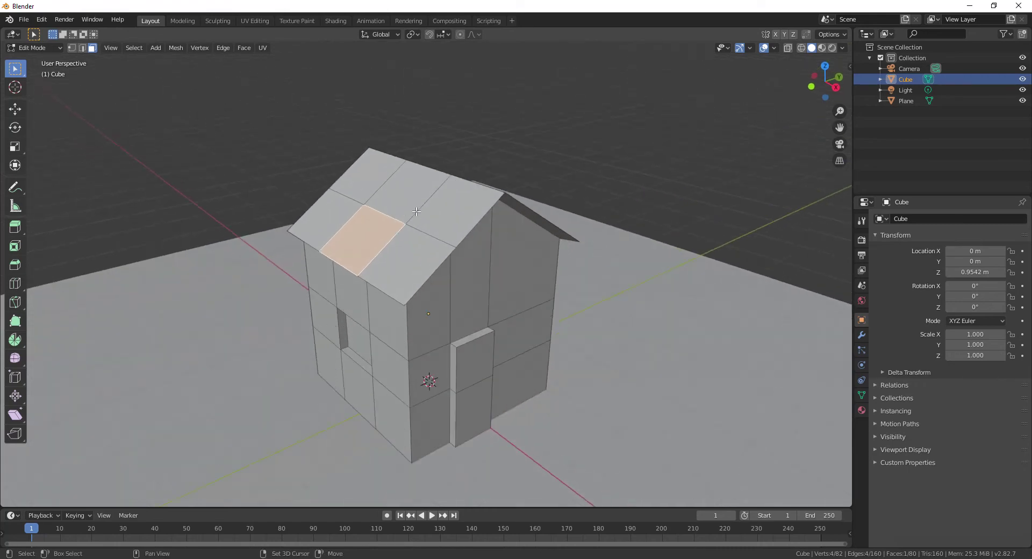
{"action": "key", "text": "shift+a"}
{"action": "left_click", "coordinate": [426, 225]}
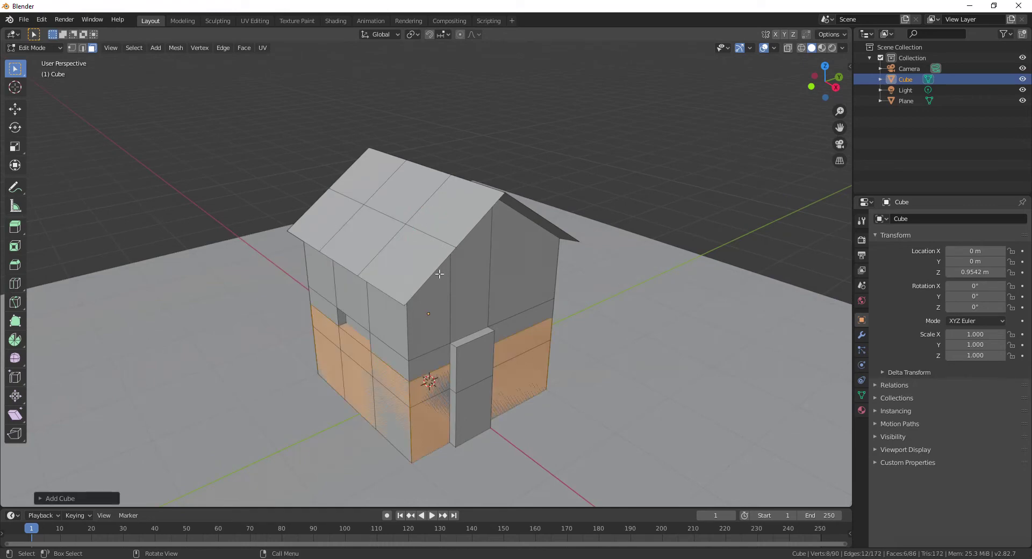
Step: Shrink the new cube, move it upward to gable height, then scale it again by about 0.35
{"action": "scroll", "coordinate": [439, 275], "scroll_direction": "down", "scroll_amount": 1}
{"action": "key", "text": "s"}
{"action": "left_click", "coordinate": [597, 406]}
{"action": "key", "text": "g"}
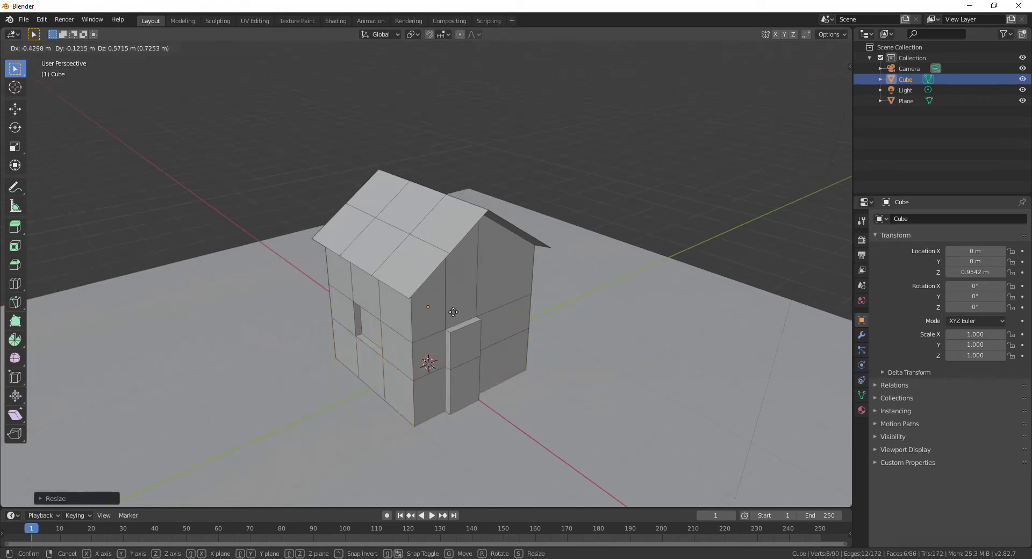
{"action": "left_click", "coordinate": [441, 216]}
{"action": "middle_click_drag", "start_coordinate": [489, 323], "coordinate": [691, 381]}
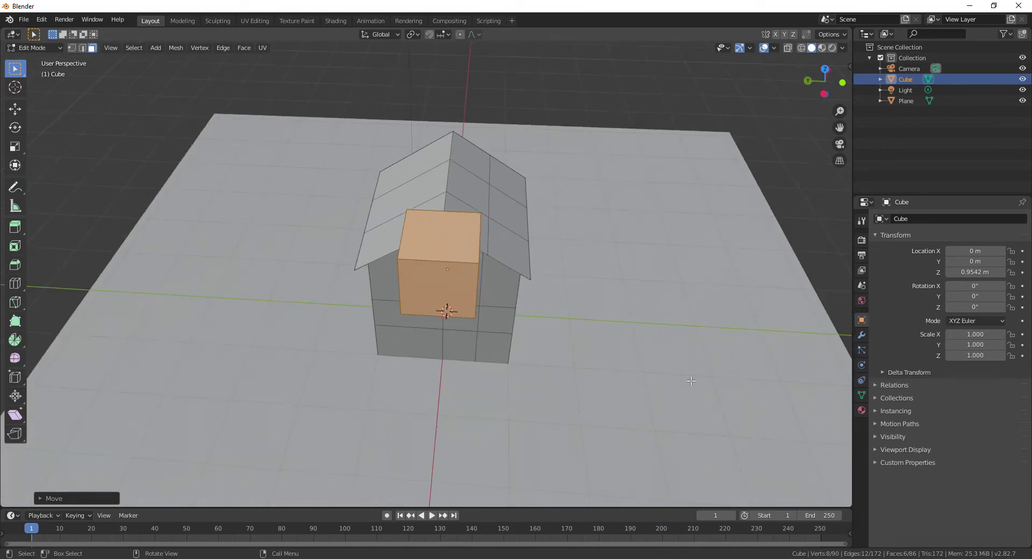
{"action": "key", "text": "s"}
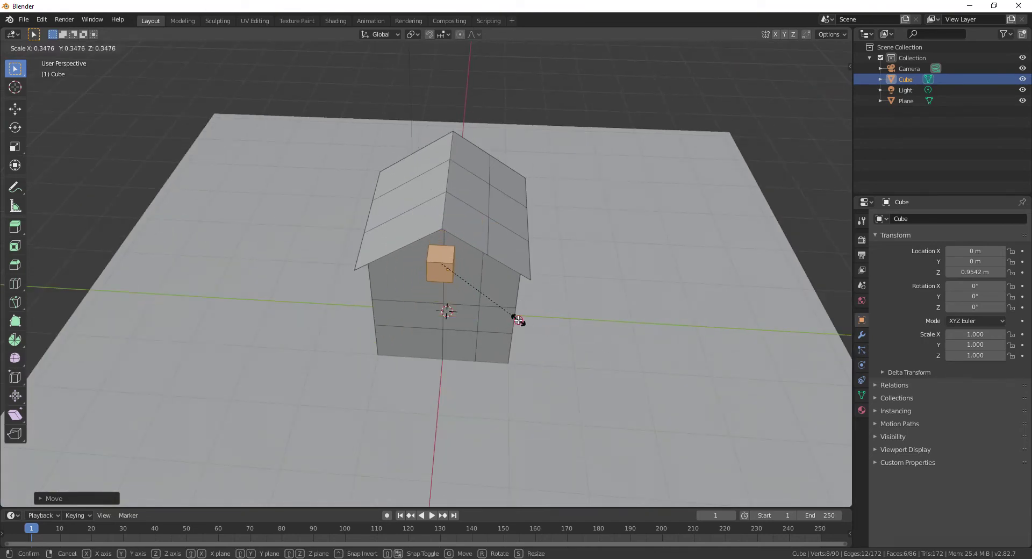
{"action": "left_click", "coordinate": [518, 320]}
Step: Move the small cube onto the roof slope above the window wall so it sits partly sunk in as a chimney
{"action": "middle_click_drag", "start_coordinate": [640, 323], "coordinate": [507, 355]}
{"action": "key", "text": "g"}
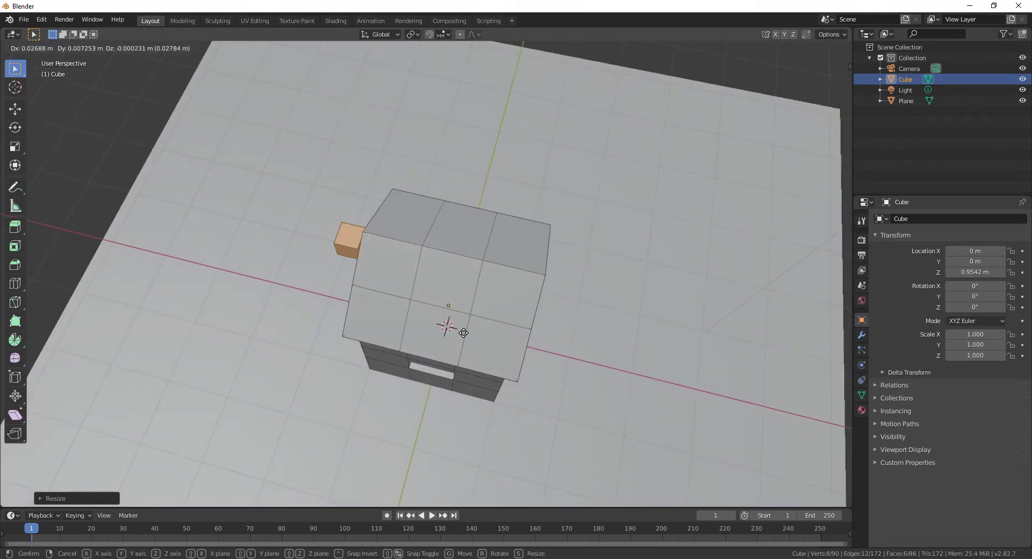
{"action": "left_click", "coordinate": [551, 390]}
{"action": "middle_click_drag", "start_coordinate": [551, 390], "coordinate": [424, 344]}
{"action": "key", "text": "g"}
{"action": "left_click", "coordinate": [507, 287]}
{"action": "middle_click_drag", "start_coordinate": [343, 292], "coordinate": [406, 310]}
{"action": "scroll", "coordinate": [428, 302], "scroll_direction": "up", "scroll_amount": 1}
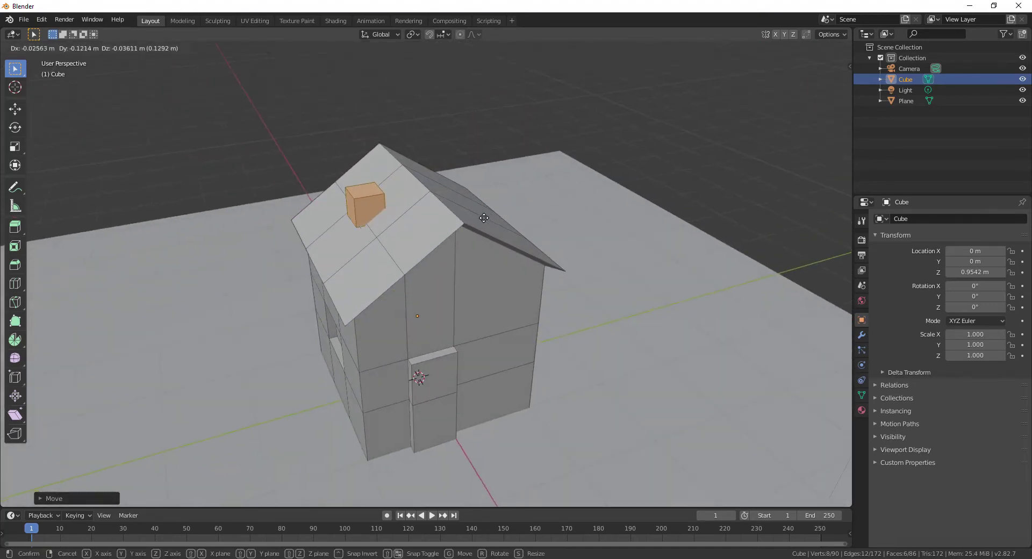
{"action": "key", "text": "g"}
{"action": "left_click", "coordinate": [481, 239]}
Step: Select the chimney's top face and raise it about 0.19 m along the Z axis
{"action": "left_click", "coordinate": [377, 209]}
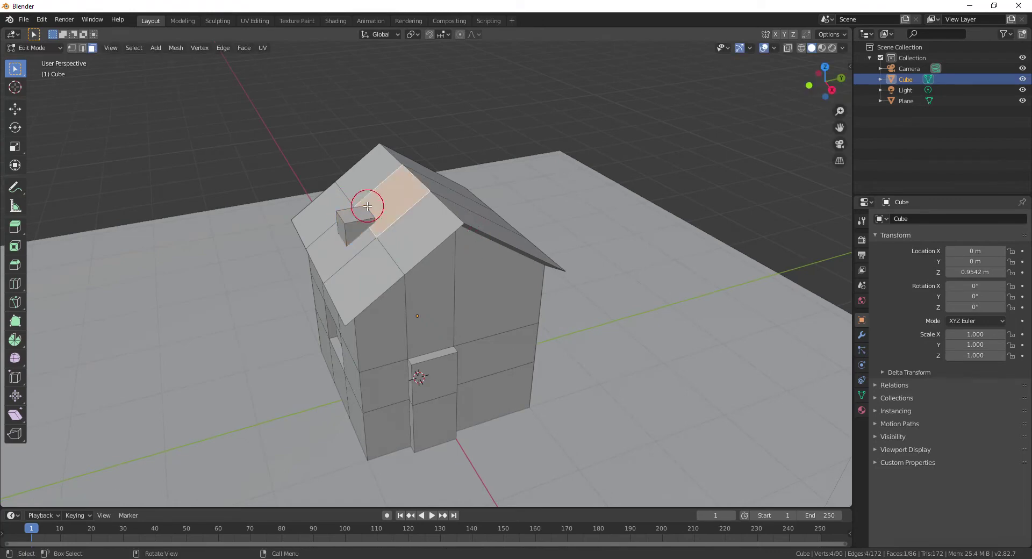
{"action": "left_click", "coordinate": [356, 214]}
{"action": "middle_click_drag", "start_coordinate": [356, 214], "coordinate": [381, 259]}
{"action": "key", "text": "g"}
{"action": "key", "text": "z"}
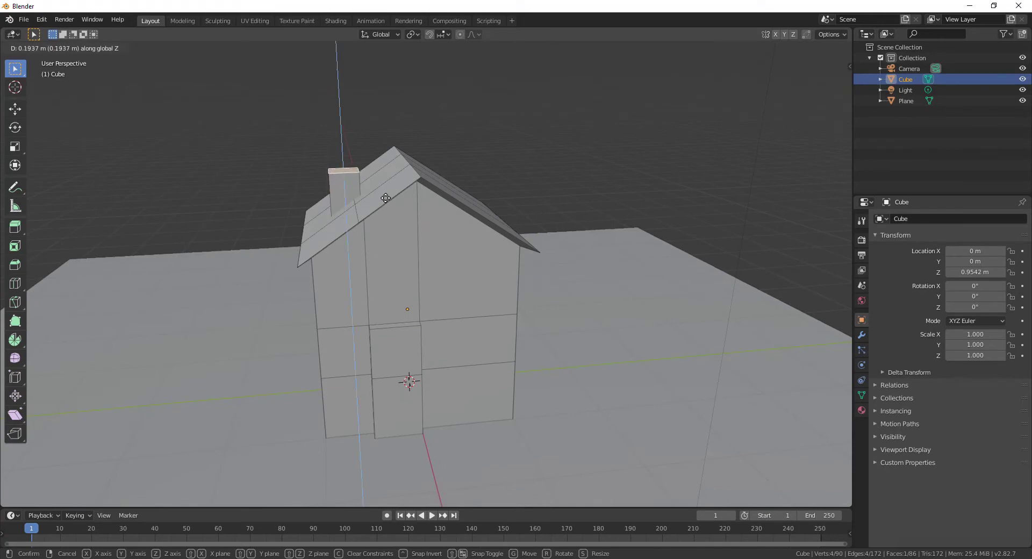
{"action": "left_click", "coordinate": [386, 198]}
Step: Extrude the chimney's top face in place, scale it slightly outward, and extrude it upward about 0.05 m as a cap
{"action": "middle_click_drag", "start_coordinate": [364, 282], "coordinate": [455, 265]}
{"action": "scroll", "coordinate": [423, 156], "scroll_direction": "down", "scroll_amount": 1}
{"action": "scroll", "coordinate": [425, 154], "scroll_direction": "up", "scroll_amount": 5}
{"action": "scroll", "coordinate": [425, 154], "scroll_direction": "down", "scroll_amount": 3}
{"action": "scroll", "coordinate": [455, 265], "scroll_direction": "up", "scroll_amount": 4}
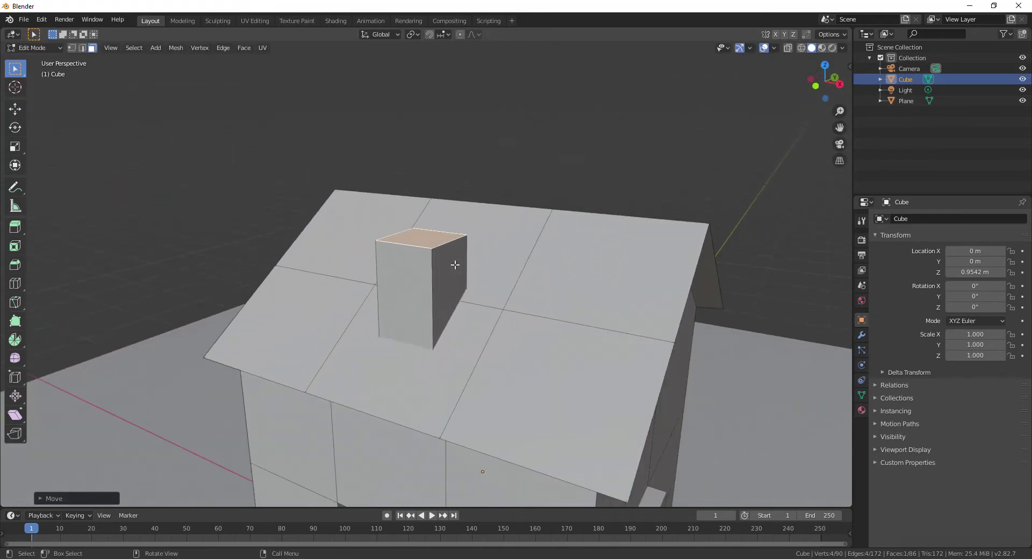
{"action": "key", "text": "e"}
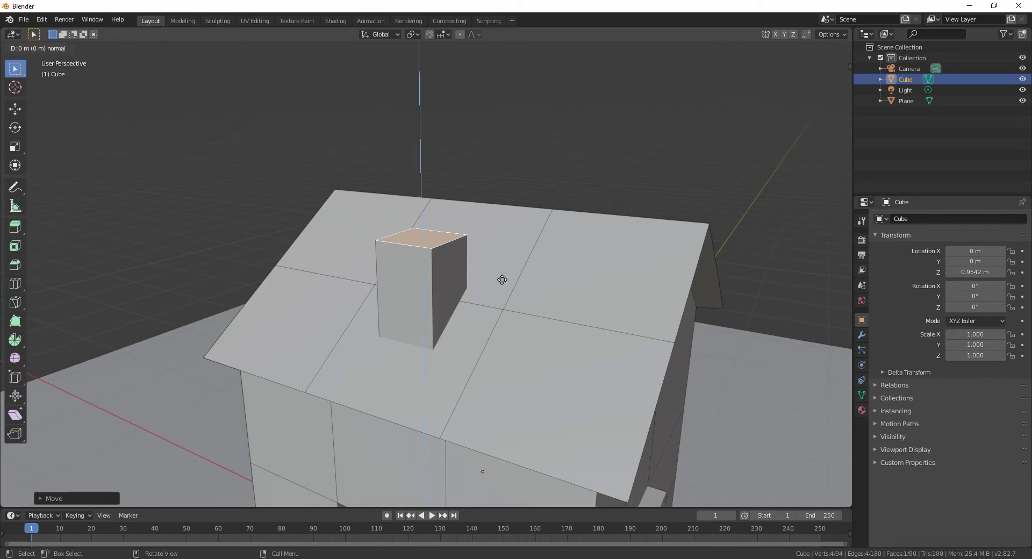
{"action": "right_click", "coordinate": [503, 280]}
{"action": "key", "text": "s"}
{"action": "left_click", "coordinate": [525, 283]}
{"action": "key", "text": "e"}
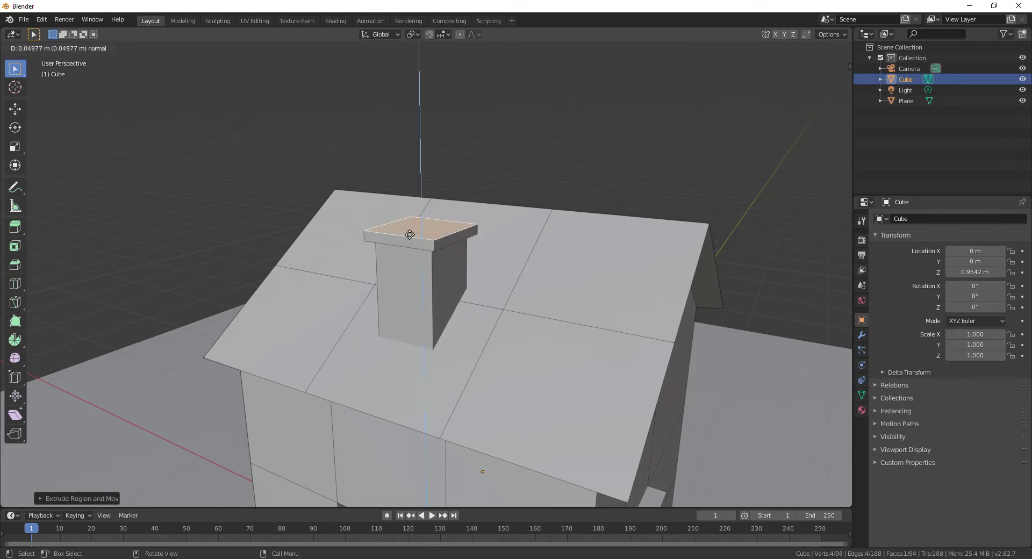
{"action": "left_click", "coordinate": [588, 293]}
{"action": "middle_click_drag", "start_coordinate": [588, 293], "coordinate": [559, 284]}
{"action": "scroll", "coordinate": [560, 284], "scroll_direction": "down", "scroll_amount": 3}
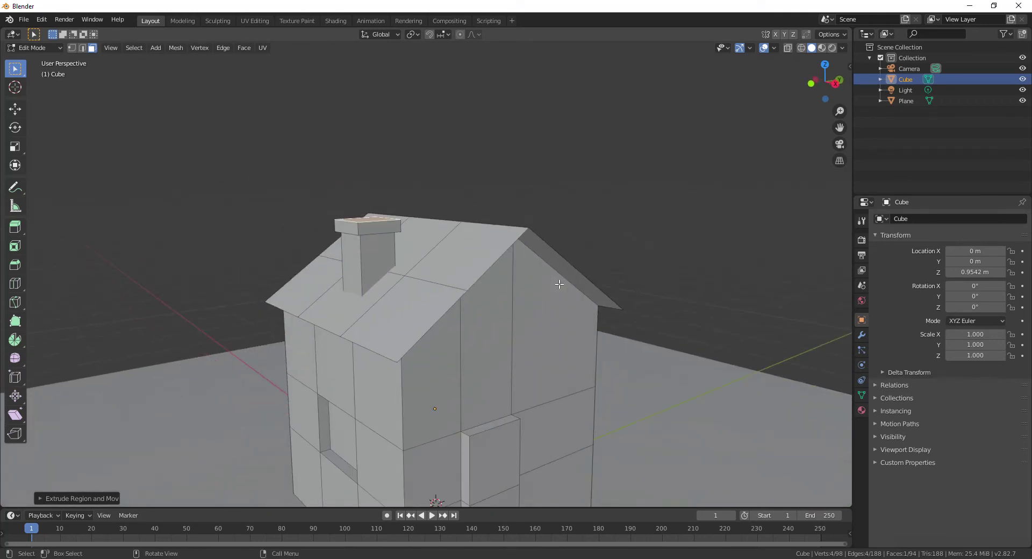
Step: Return to Object Mode and examine the finished house with its chimney, door and window from several angles and distances
{"action": "key", "text": "Tab"}
{"action": "scroll", "coordinate": [559, 283], "scroll_direction": "down", "scroll_amount": 4}
{"action": "middle_click_drag", "start_coordinate": [559, 283], "coordinate": [514, 384]}
{"action": "scroll", "coordinate": [510, 378], "scroll_direction": "up", "scroll_amount": 5}
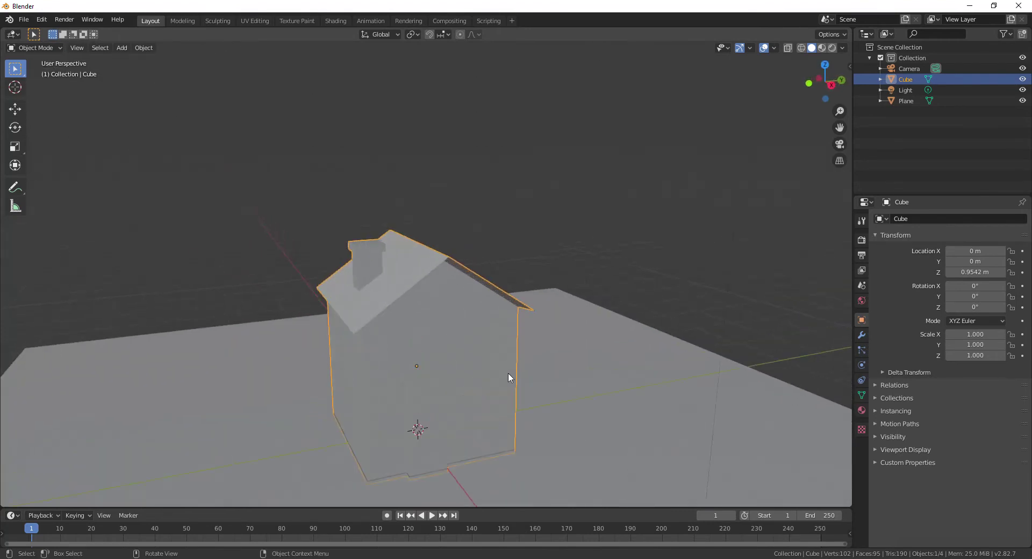
{"action": "middle_click_drag", "start_coordinate": [458, 353], "coordinate": [457, 293]}
{"action": "scroll", "coordinate": [453, 332], "scroll_direction": "down", "scroll_amount": 3}
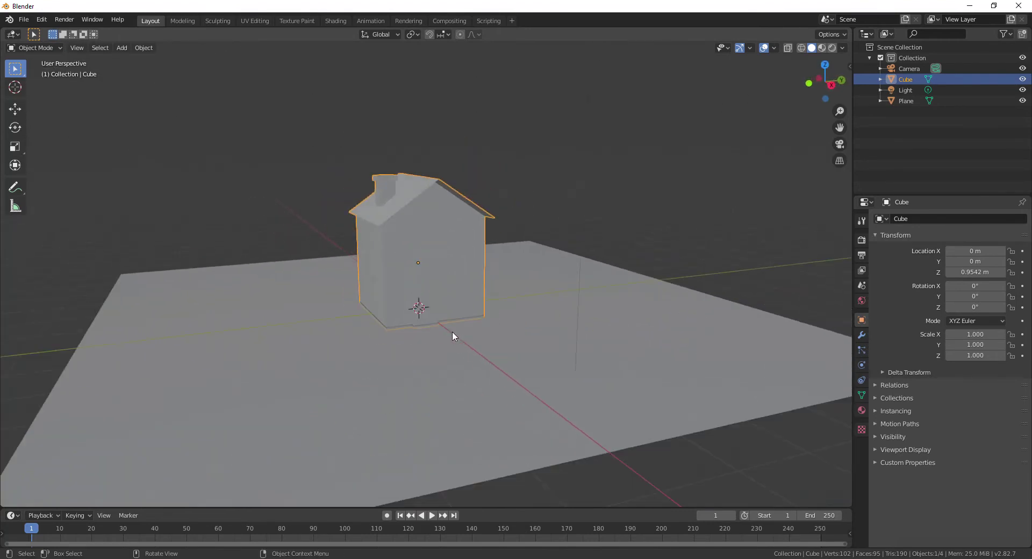
{"action": "scroll", "coordinate": [453, 332], "scroll_direction": "up", "scroll_amount": 1}
{"action": "scroll", "coordinate": [453, 332], "scroll_direction": "up", "scroll_amount": 4}
{"action": "scroll", "coordinate": [452, 336], "scroll_direction": "down", "scroll_amount": 4}
{"action": "mouse_move", "coordinate": [454, 337]}
{"action": "middle_mouse_down"}
{"action": "mouse_move", "coordinate": [618, 332]}
{"action": "mouse_move", "coordinate": [447, 337]}
{"action": "middle_mouse_up"}
{"action": "scroll", "coordinate": [489, 253], "scroll_direction": "up", "scroll_amount": 4}
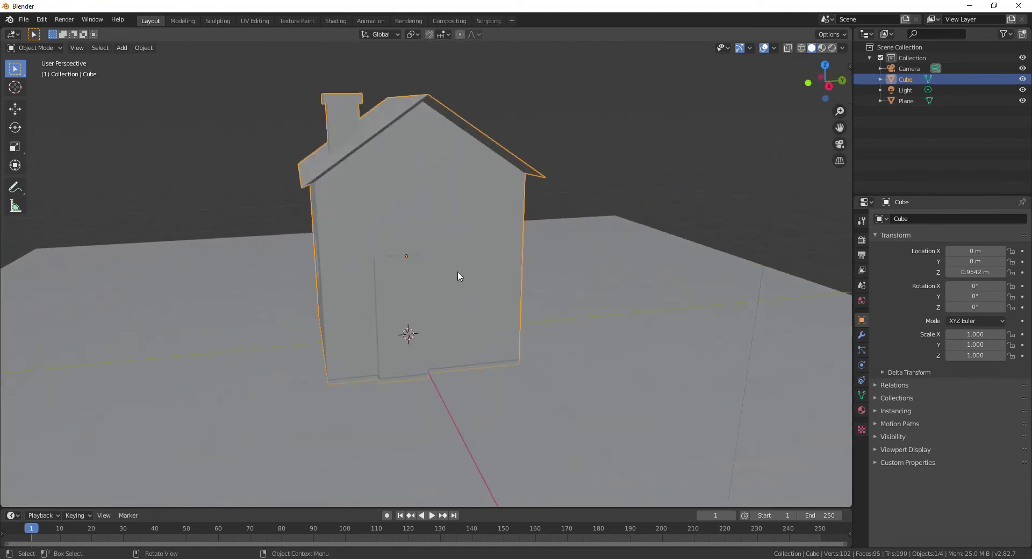
{"action": "middle_click_drag", "start_coordinate": [456, 284], "coordinate": [547, 322]}
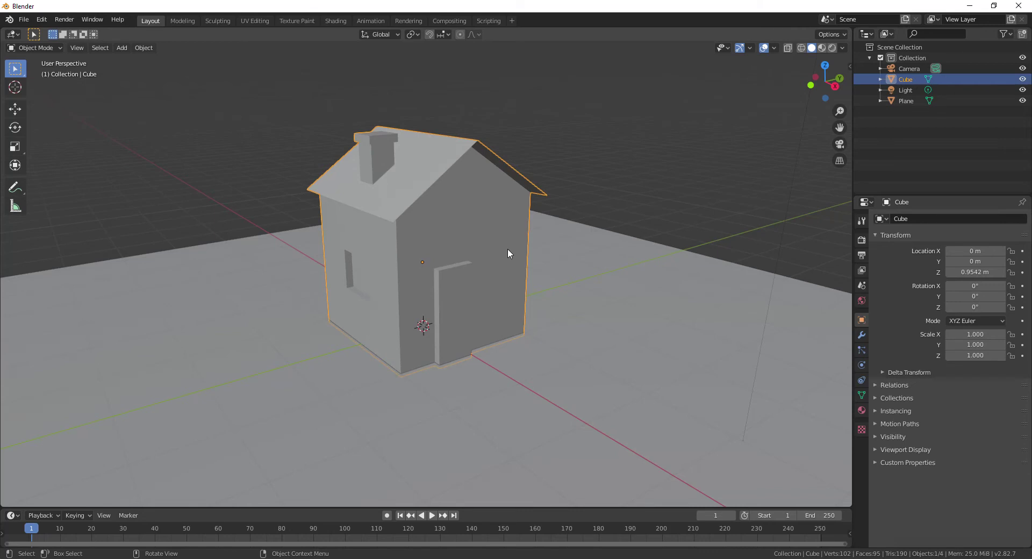
{"action": "scroll", "coordinate": [505, 255], "scroll_direction": "down", "scroll_amount": 5}
{"action": "scroll", "coordinate": [504, 263], "scroll_direction": "up", "scroll_amount": 5}
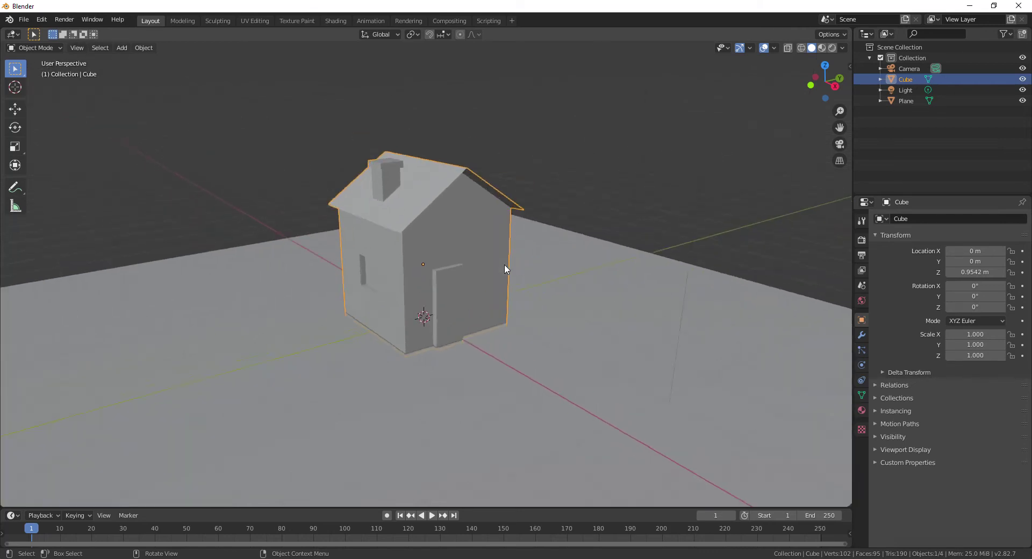
{"action": "scroll", "coordinate": [505, 264], "scroll_direction": "up", "scroll_amount": 2}
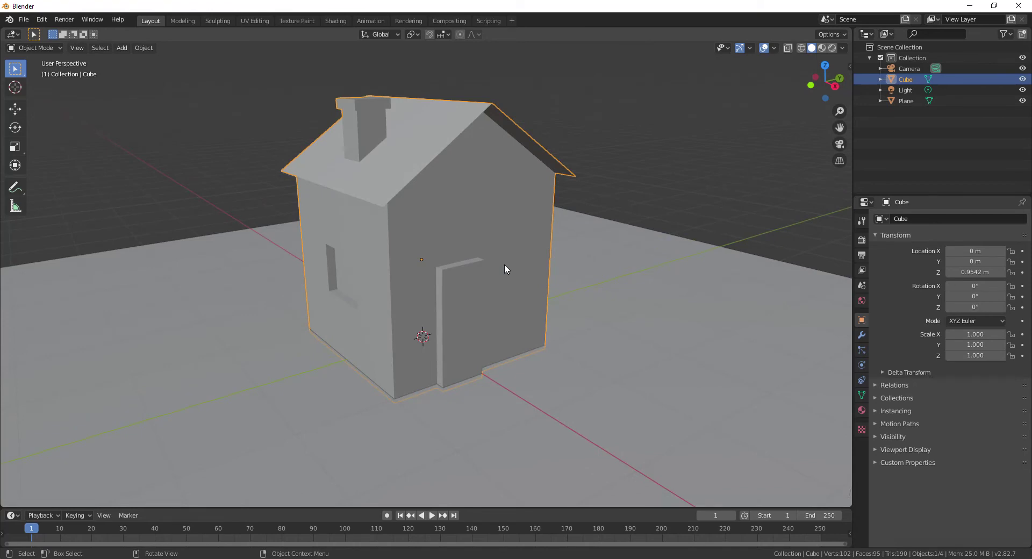
Step: Add a separate cube mesh in Object Mode and scale it down to about 0.155
{"action": "left_click", "coordinate": [622, 275]}
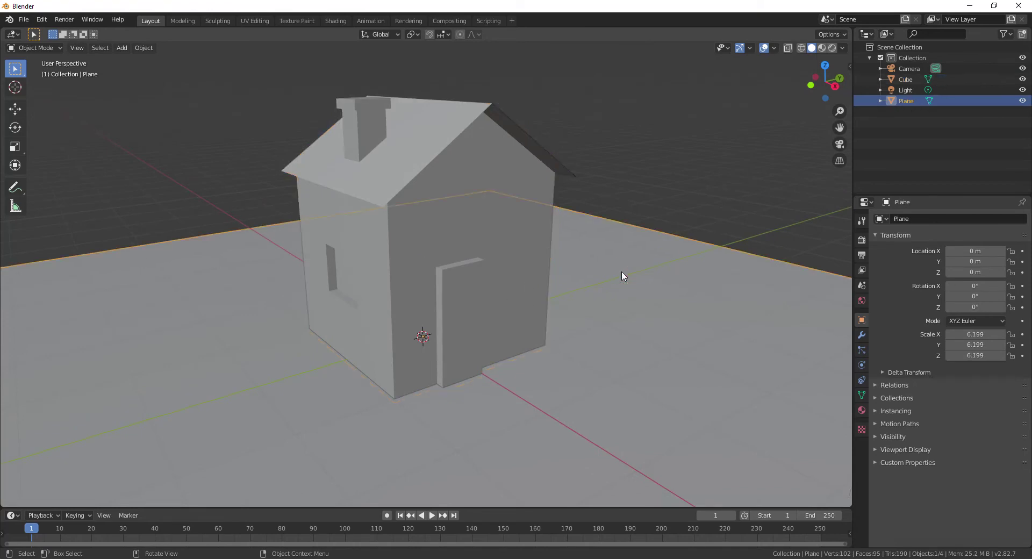
{"action": "key", "text": "shift+a"}
{"action": "mouse_move", "coordinate": [622, 271]}
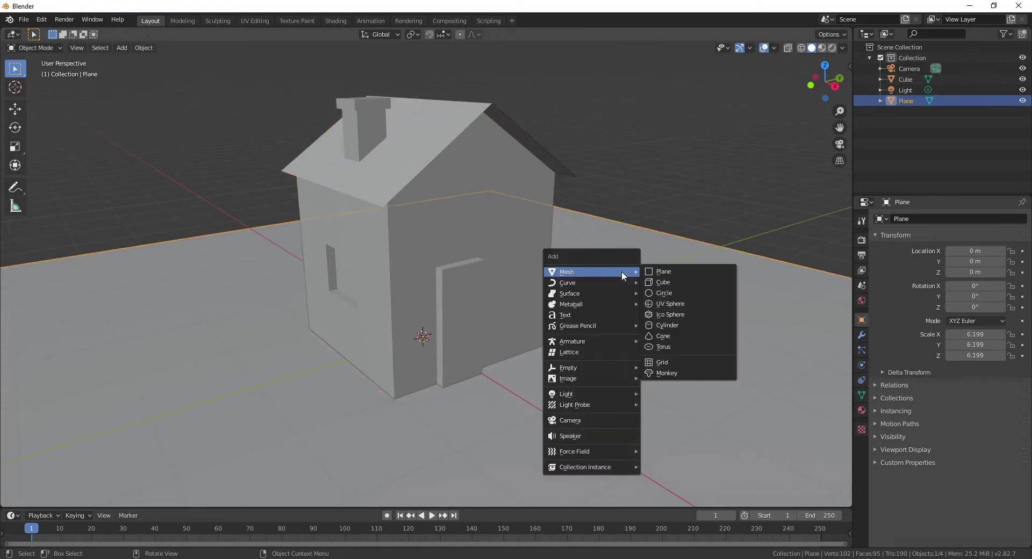
{"action": "left_click", "coordinate": [683, 282]}
{"action": "scroll", "coordinate": [682, 282], "scroll_direction": "down", "scroll_amount": 4}
{"action": "key", "text": "s"}
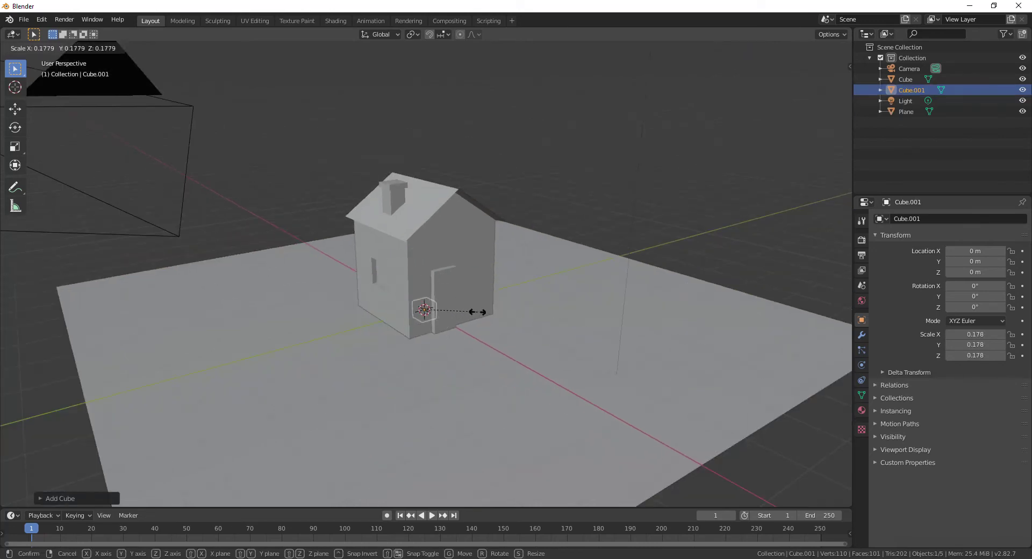
{"action": "left_click", "coordinate": [471, 318]}
Step: Move the small cube to the ground plane's corner at about X 5.94 m, Y 5.98 m, Z -0.03 m
{"action": "key", "text": "g"}
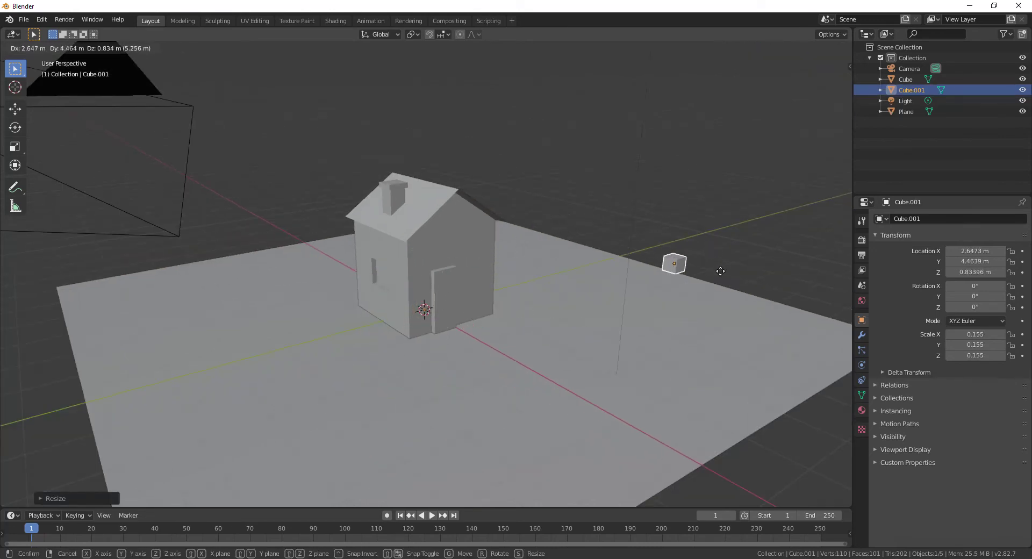
{"action": "left_click", "coordinate": [721, 280]}
{"action": "middle_click_drag", "start_coordinate": [276, 230], "coordinate": [502, 244]}
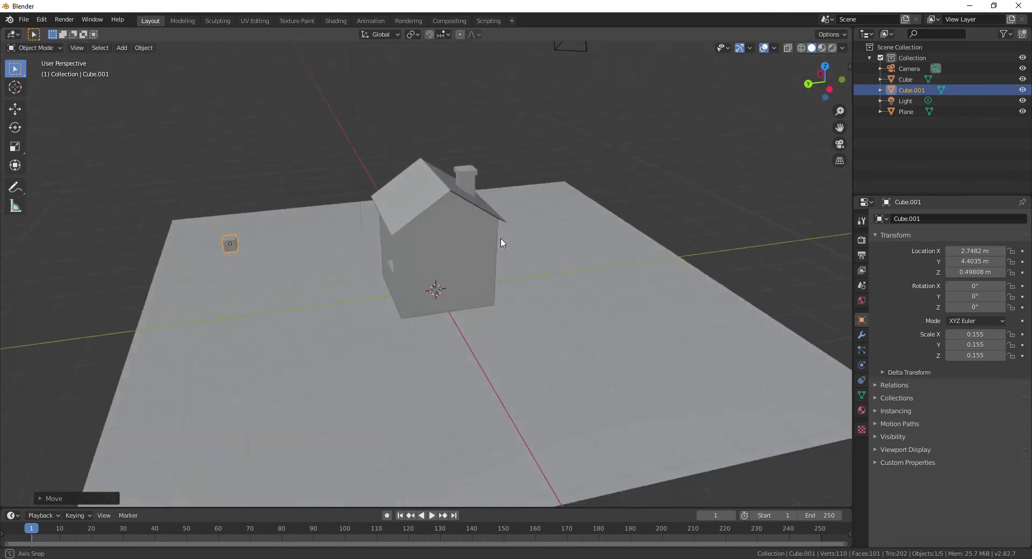
{"action": "key", "text": "g"}
{"action": "left_click", "coordinate": [232, 237]}
{"action": "middle_click_drag", "start_coordinate": [233, 237], "coordinate": [307, 306]}
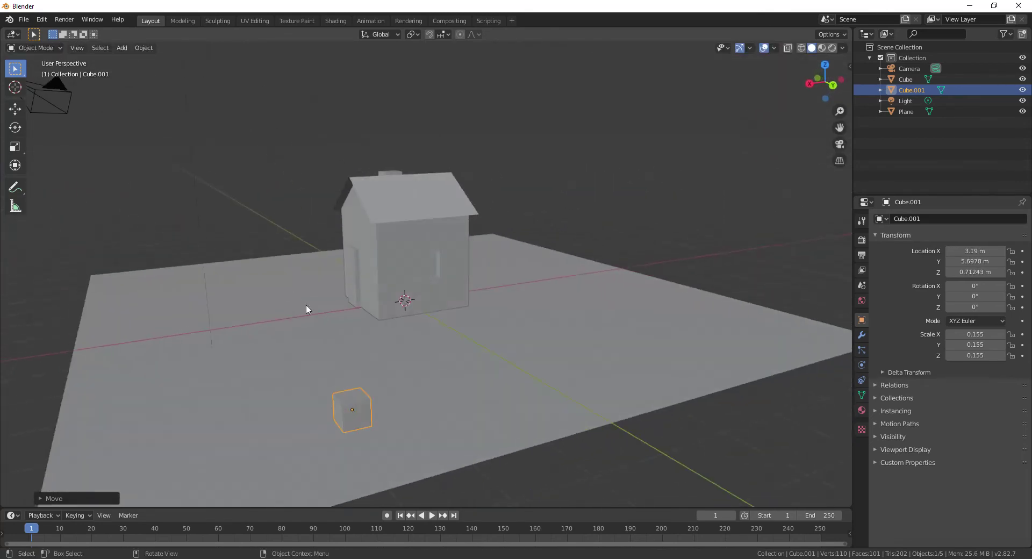
{"action": "scroll", "coordinate": [306, 306], "scroll_direction": "down", "scroll_amount": 2}
{"action": "key", "text": "g"}
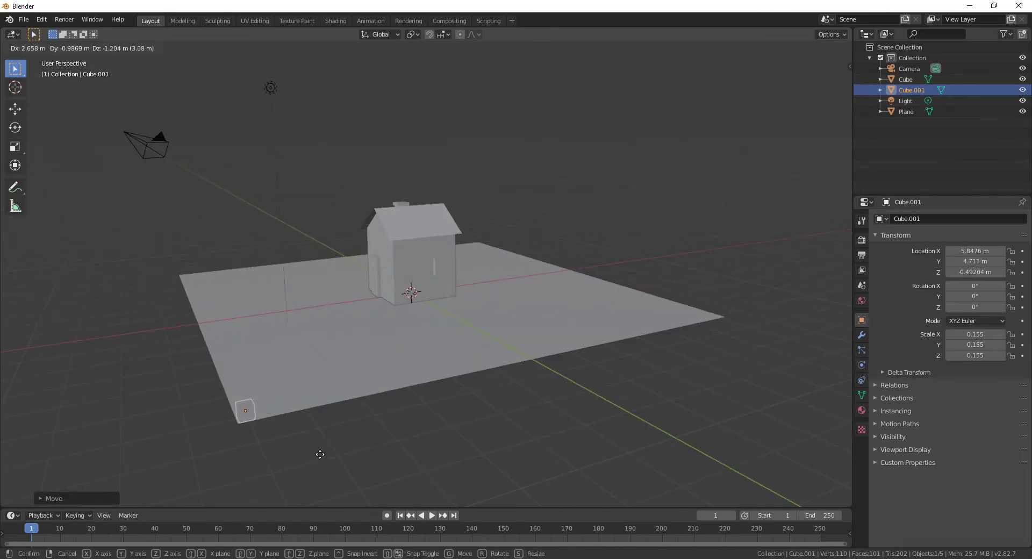
{"action": "left_click", "coordinate": [322, 444]}
{"action": "middle_click_drag", "start_coordinate": [322, 444], "coordinate": [683, 469]}
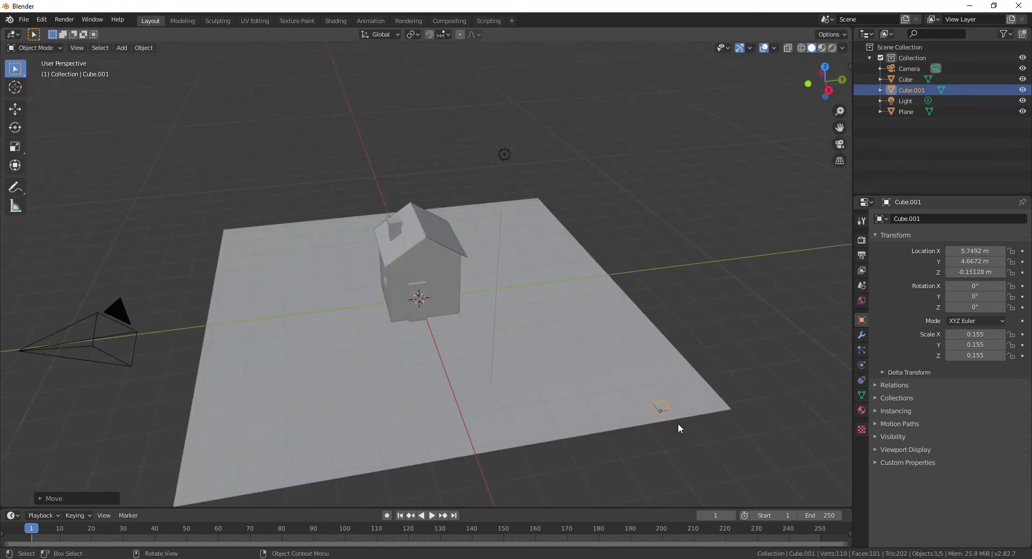
{"action": "key", "text": "g"}
{"action": "left_click", "coordinate": [735, 422]}
{"action": "middle_click_drag", "start_coordinate": [734, 422], "coordinate": [551, 401]}
{"action": "middle_click_drag", "start_coordinate": [207, 337], "coordinate": [456, 322]}
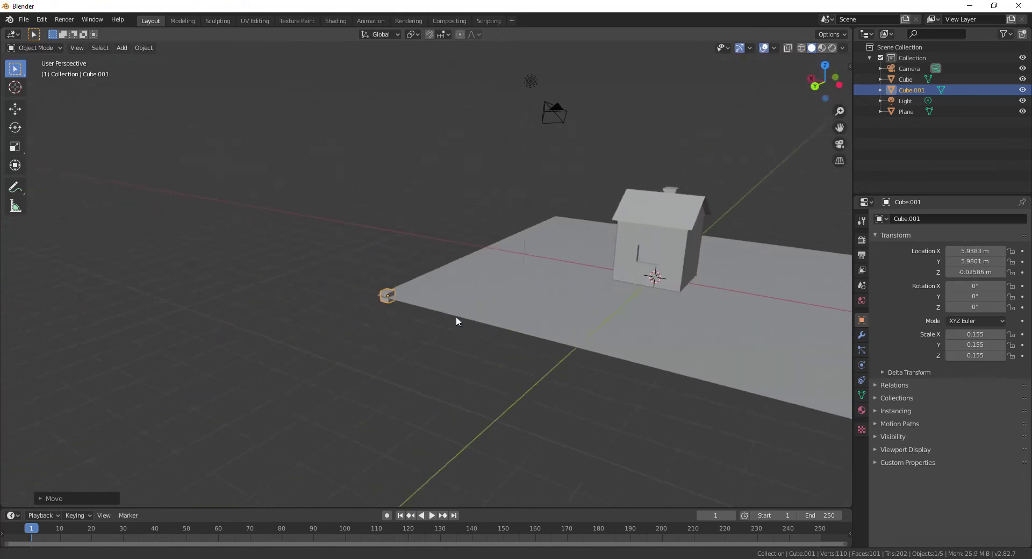
Step: Flatten the corner cube along Y to about 0.039, then shrink it uniformly to a scale of about 0.074 × 0.019 × 0.074
{"action": "scroll", "coordinate": [411, 304], "scroll_direction": "up", "scroll_amount": 5}
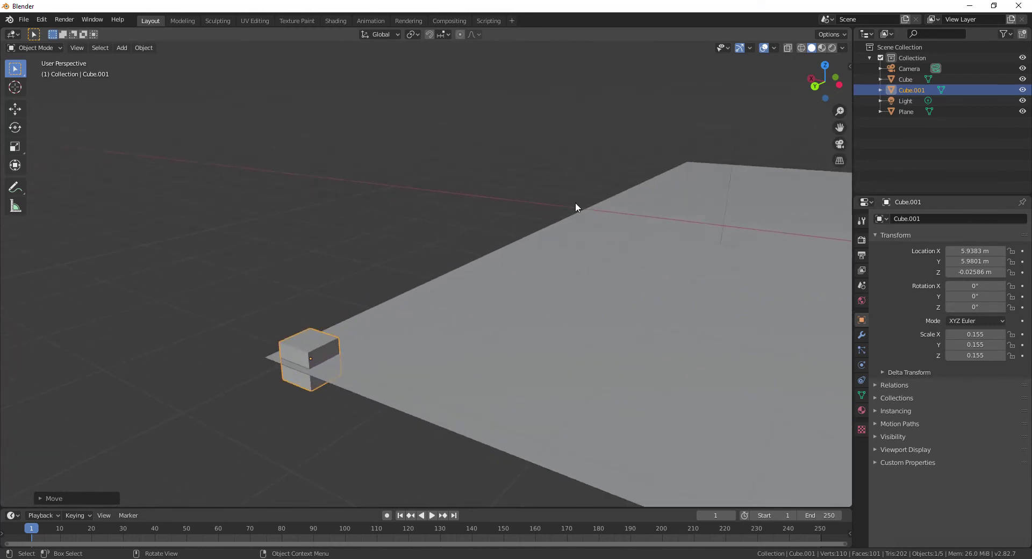
{"action": "key", "text": "s"}
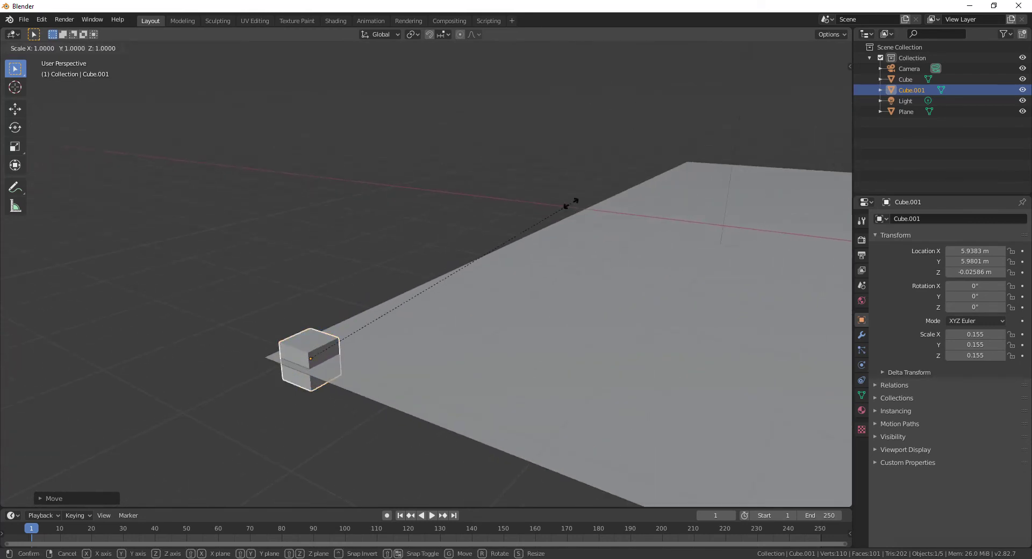
{"action": "key", "text": "y"}
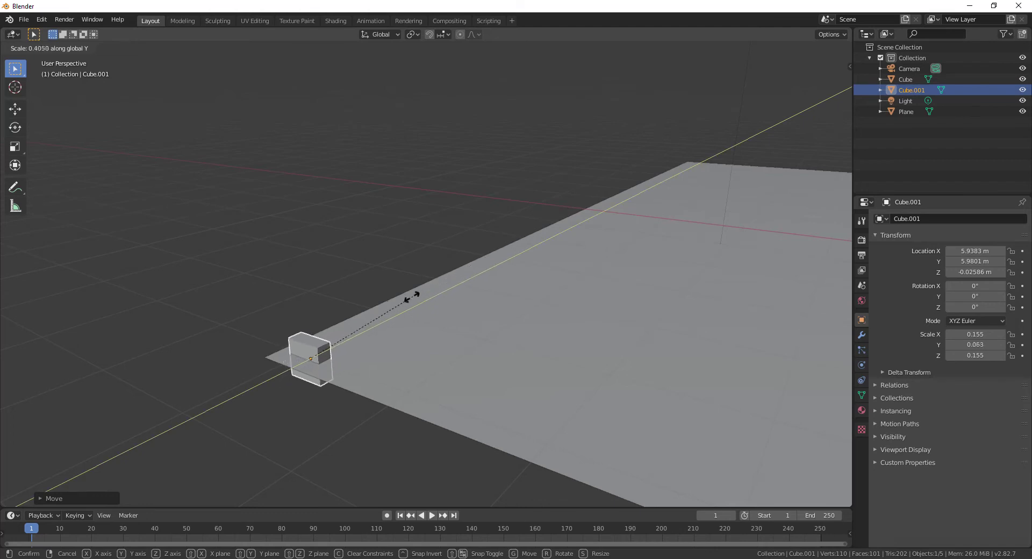
{"action": "left_click", "coordinate": [375, 319]}
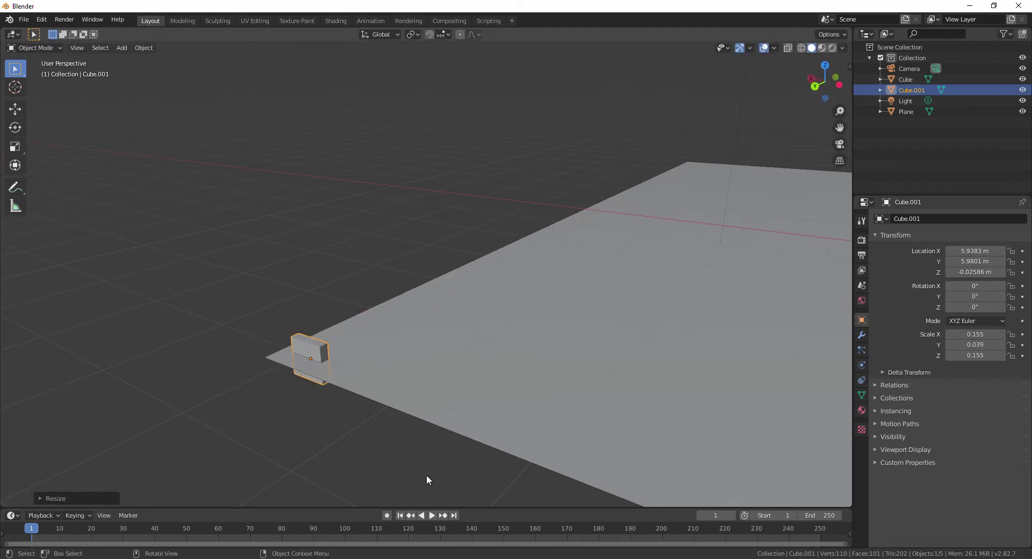
{"action": "key", "text": "s"}
{"action": "left_click", "coordinate": [357, 422]}
{"action": "scroll", "coordinate": [380, 395], "scroll_direction": "down", "scroll_amount": 5}
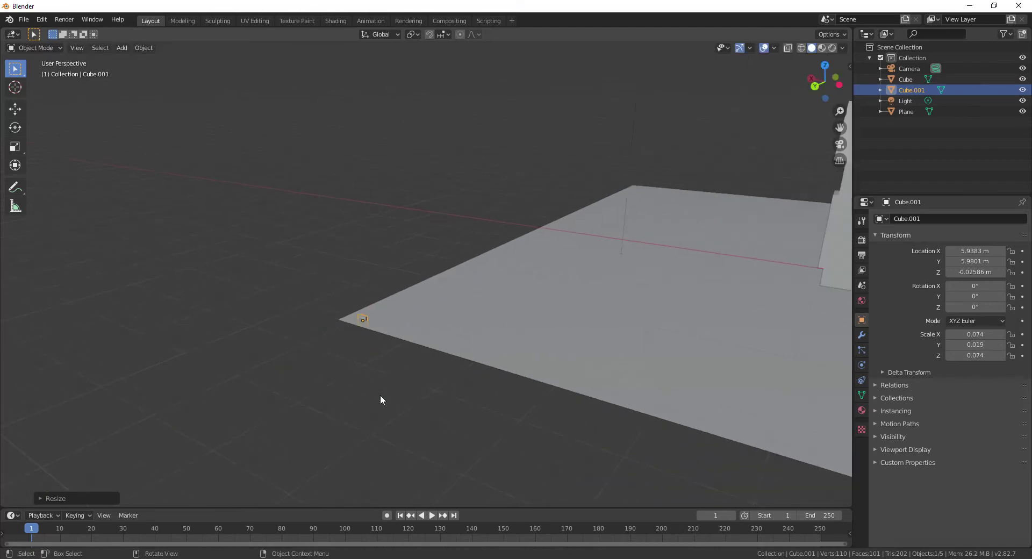
{"action": "scroll", "coordinate": [379, 394], "scroll_direction": "up", "scroll_amount": 5}
Step: Raise the flattened cube's top face along the Z axis in Edit Mode to form a tall, thin fence board
{"action": "key", "text": "Tab"}
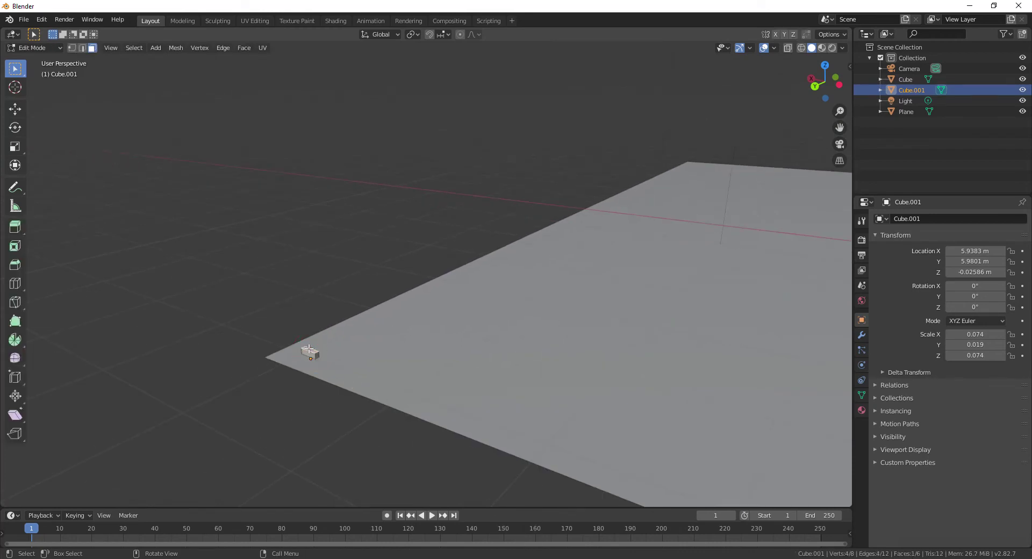
{"action": "key", "text": "g"}
{"action": "key", "text": "z"}
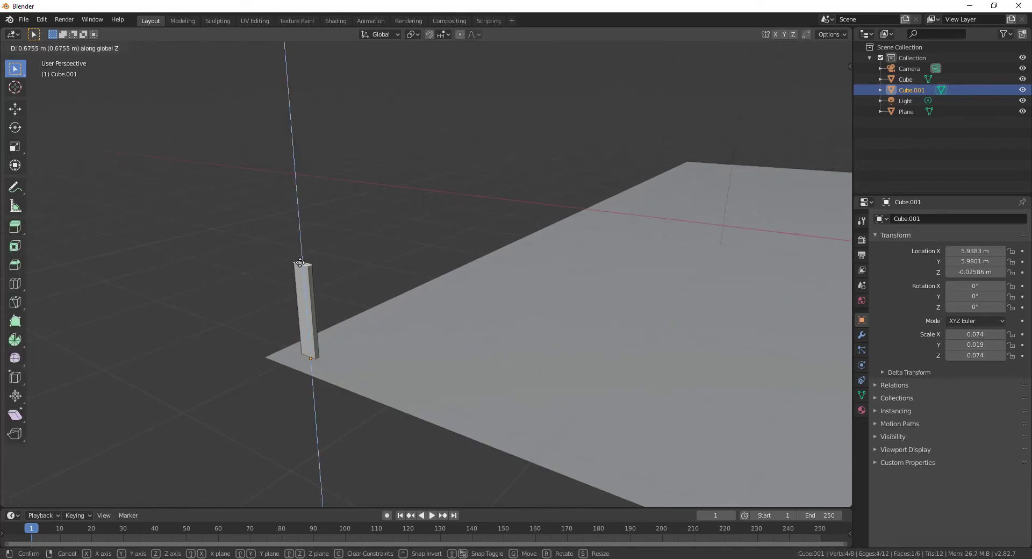
{"action": "left_click", "coordinate": [305, 280]}
Step: Add one centred vertical loop cut through the width of the fence board
{"action": "key", "text": "ctrl+r"}
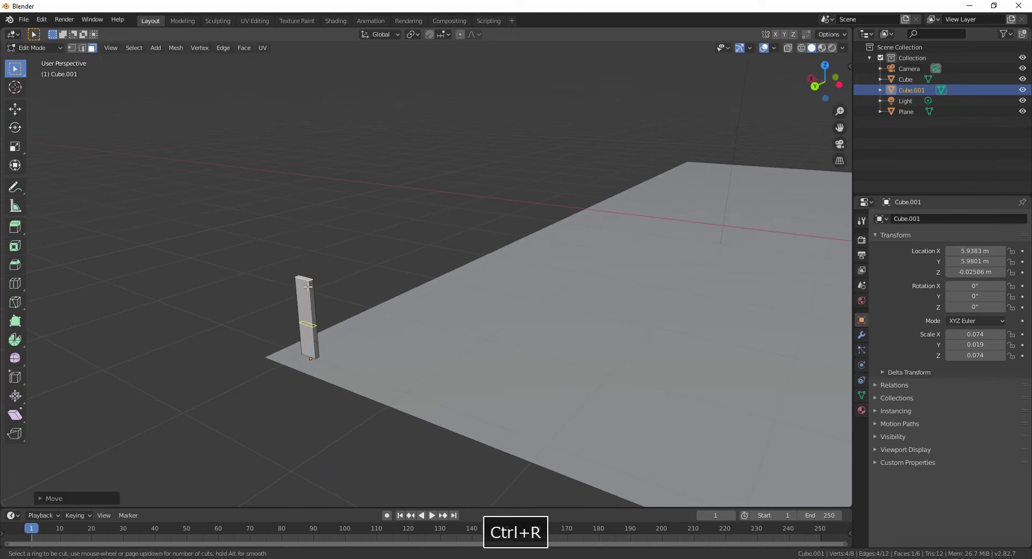
{"action": "left_click", "coordinate": [303, 278]}
{"action": "right_click", "coordinate": [303, 278]}
Step: Raise the centre edge on the fence board's top along the Z axis to form a pointed tip
{"action": "scroll", "coordinate": [302, 278], "scroll_direction": "up", "scroll_amount": 5}
{"action": "middle_click_drag", "start_coordinate": [282, 307], "coordinate": [451, 310], "text": "shift"}
{"action": "left_click", "coordinate": [272, 287]}
{"action": "key", "text": "g"}
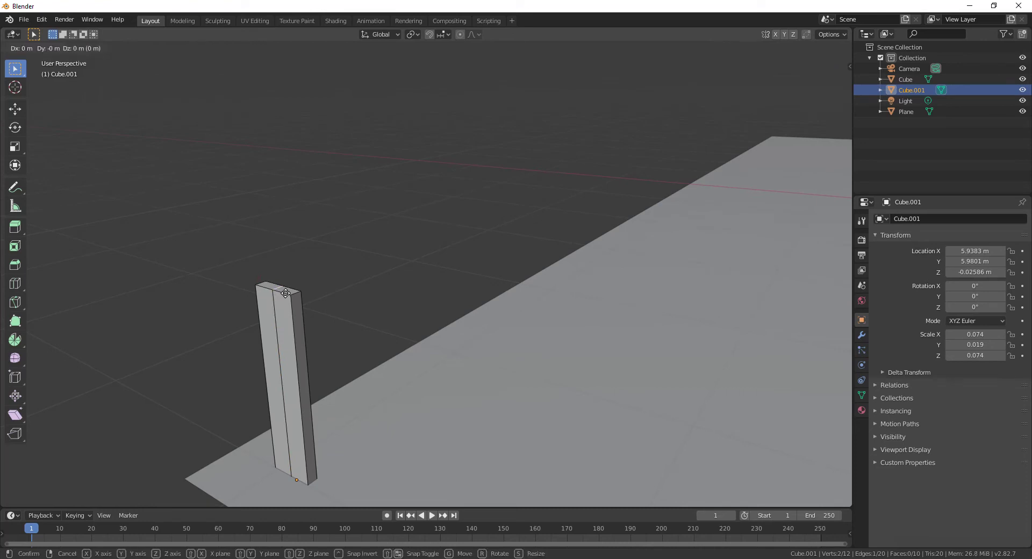
{"action": "key", "text": "z"}
{"action": "left_click", "coordinate": [287, 260]}
{"action": "key", "text": "Tab"}
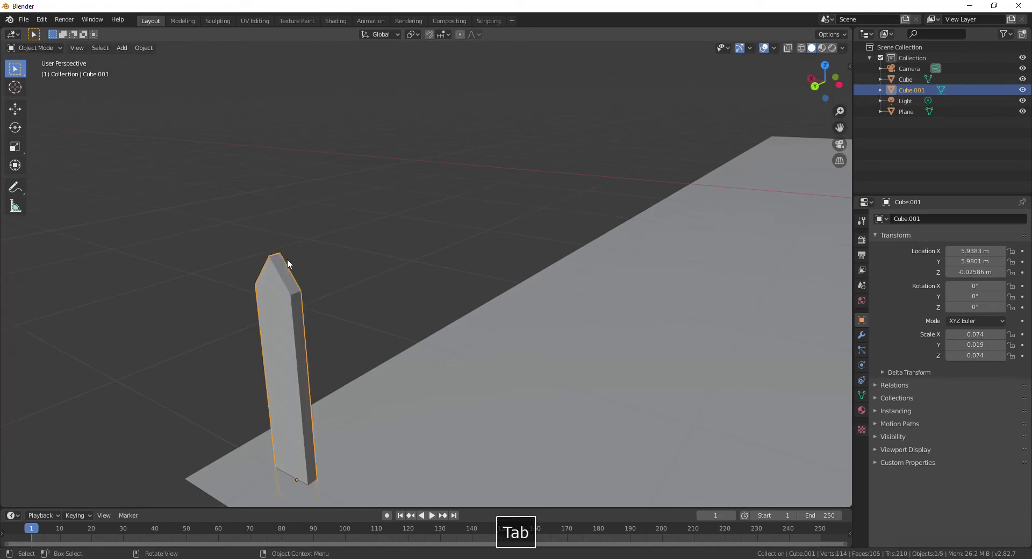
{"action": "scroll", "coordinate": [292, 263], "scroll_direction": "down", "scroll_amount": 6}
{"action": "scroll", "coordinate": [393, 301], "scroll_direction": "up", "scroll_amount": 5}
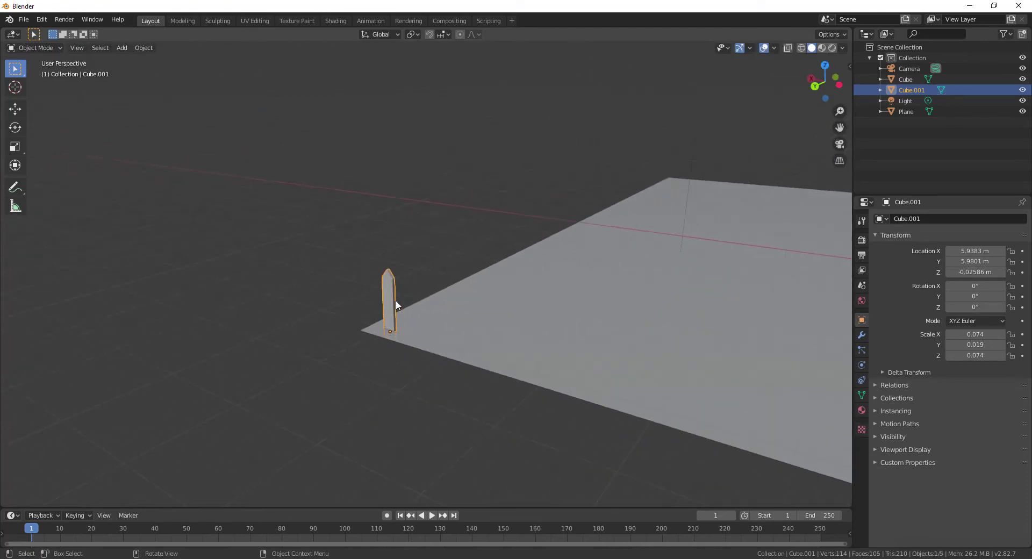
{"action": "key", "text": "Tab"}
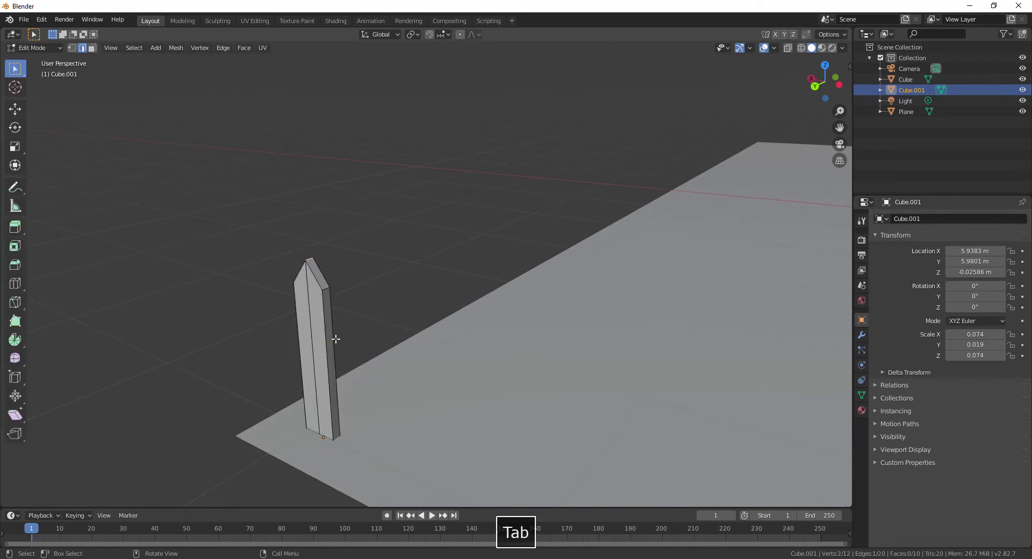
{"action": "left_click", "coordinate": [334, 340]}
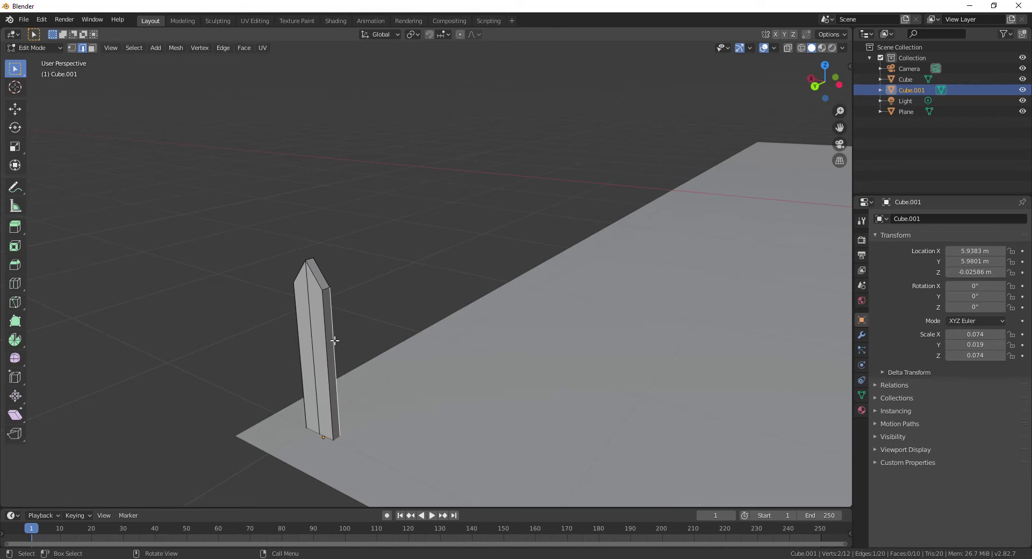
{"action": "scroll", "coordinate": [334, 340], "scroll_direction": "down", "scroll_amount": 3}
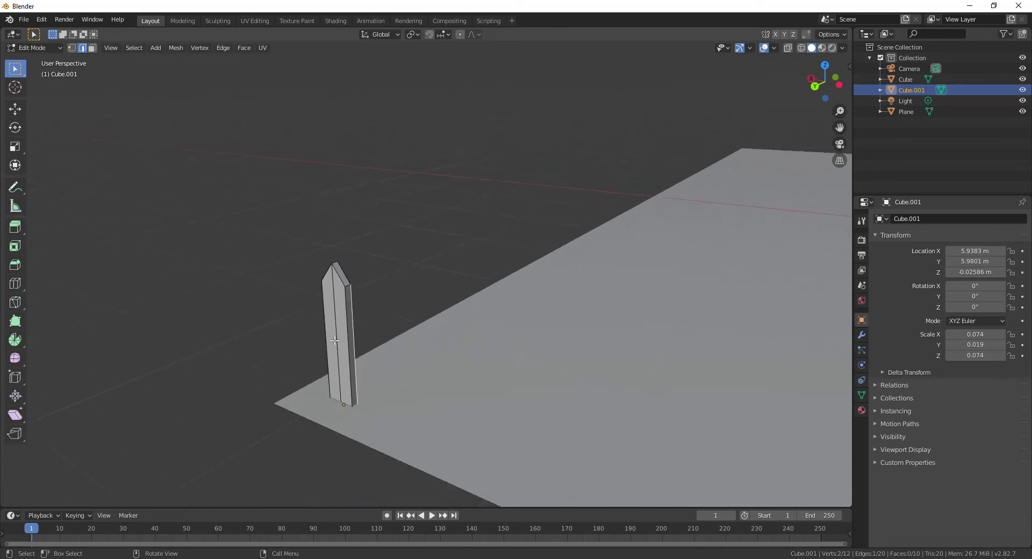
{"action": "key", "text": "ctrl+r"}
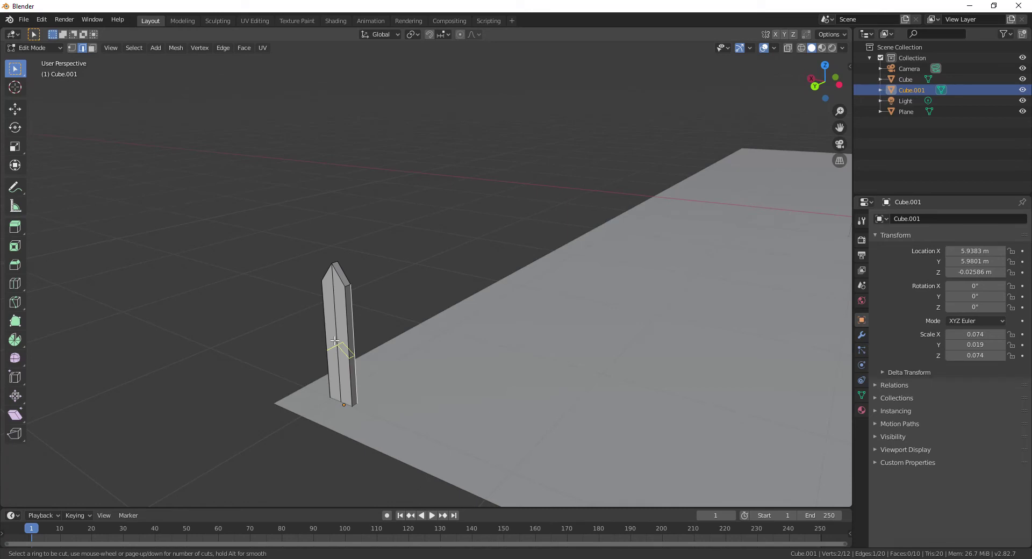
{"action": "scroll", "coordinate": [334, 341], "scroll_direction": "up", "scroll_amount": 1}
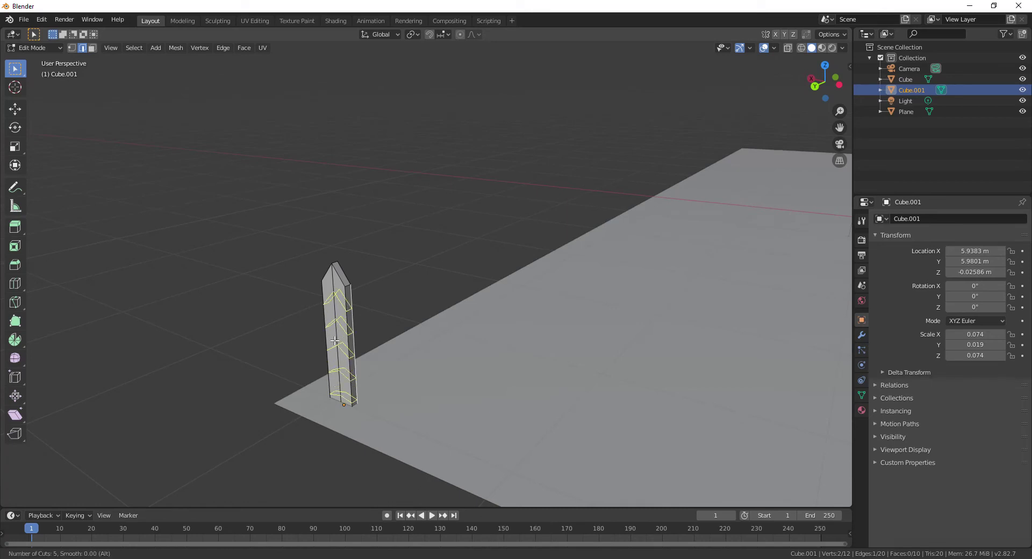
{"action": "right_click", "coordinate": [473, 267]}
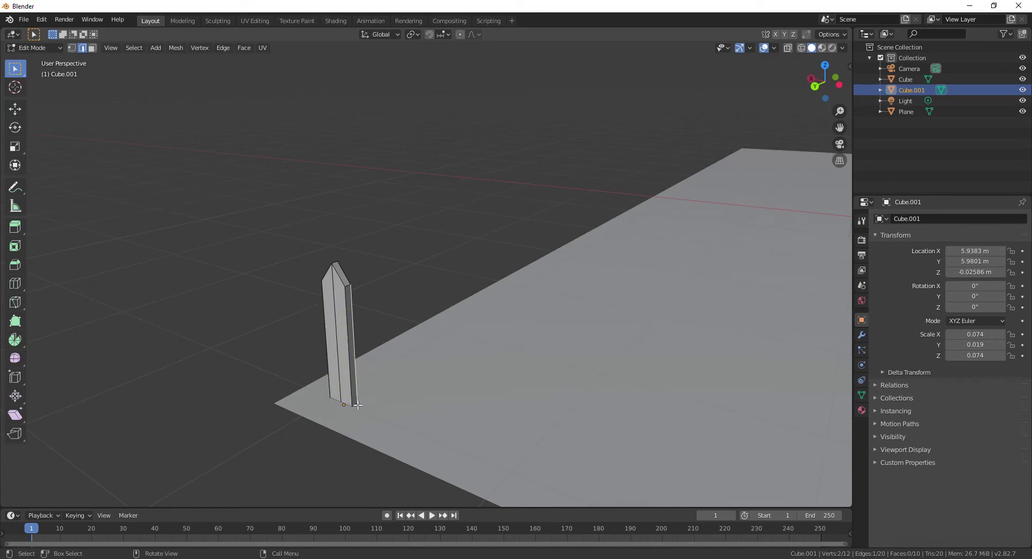
Step: Add a cube to the fence board's mesh, move it to the ground plane's corner, and shrink it to a small block
{"action": "key", "text": "shift+a"}
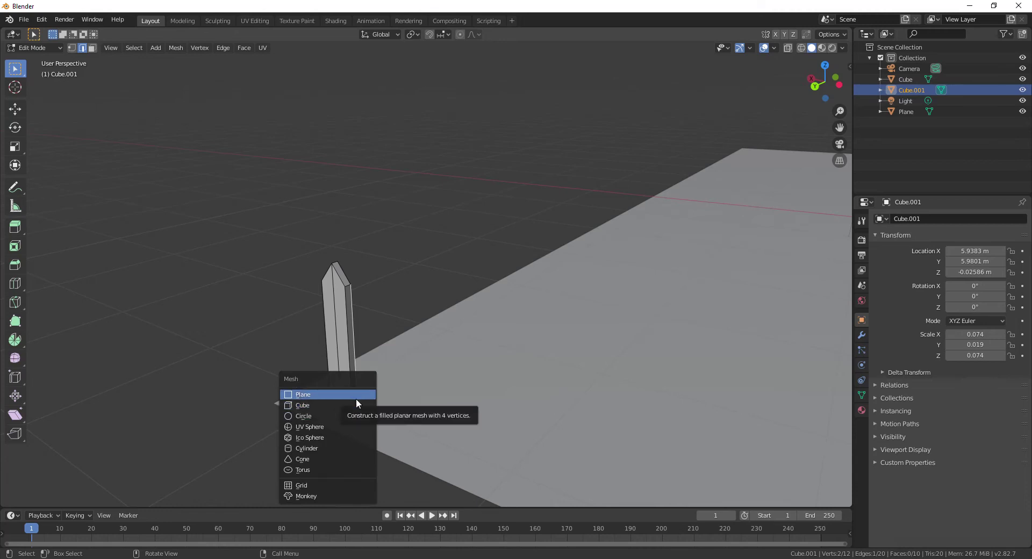
{"action": "left_click", "coordinate": [359, 409]}
{"action": "scroll", "coordinate": [477, 374], "scroll_direction": "down", "scroll_amount": 8}
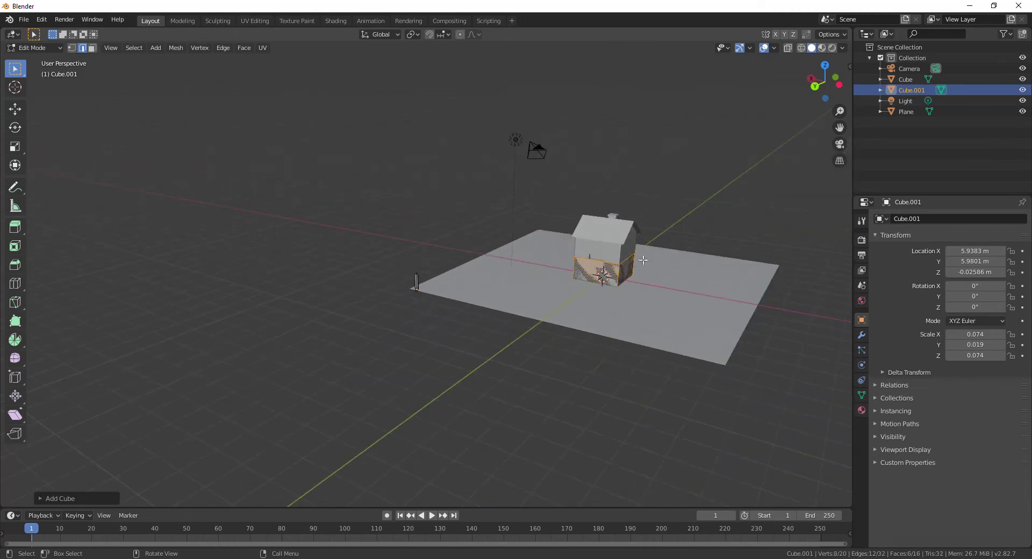
{"action": "key", "text": "g"}
{"action": "left_click", "coordinate": [510, 278]}
{"action": "scroll", "coordinate": [672, 323], "scroll_direction": "up", "scroll_amount": 5}
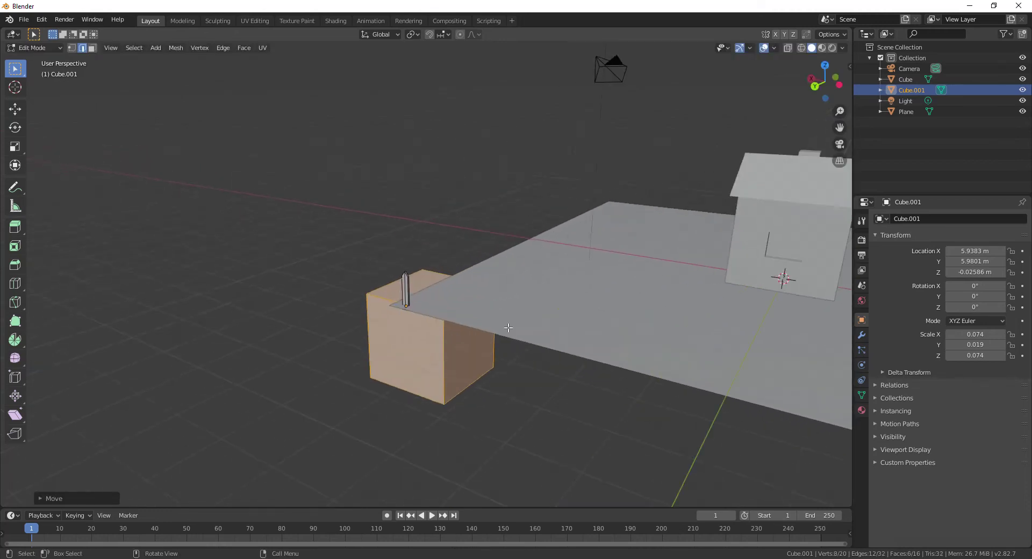
{"action": "key", "text": "s"}
{"action": "left_click", "coordinate": [452, 359]}
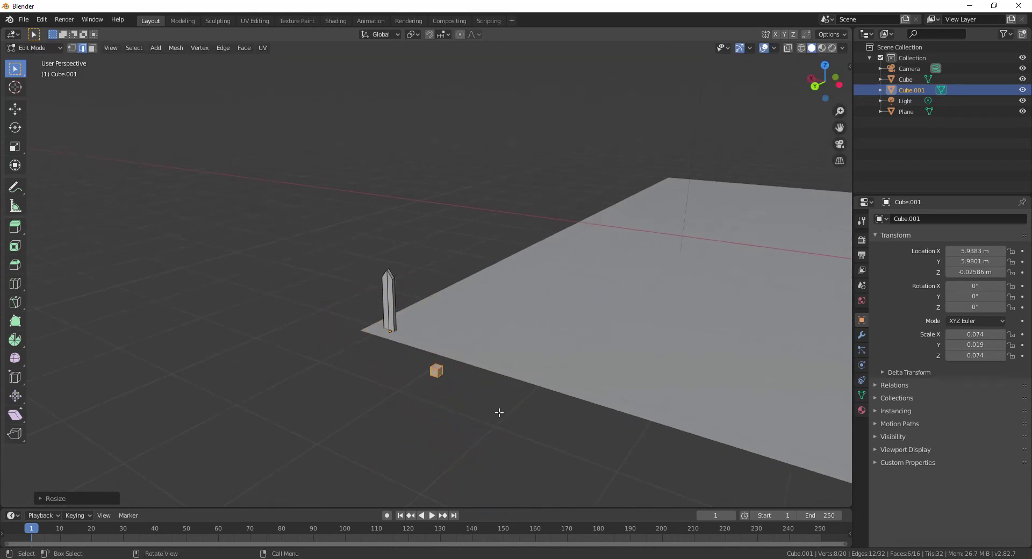
Step: Position the small block against the lower front face of the fence board
{"action": "key", "text": "g"}
{"action": "left_click", "coordinate": [478, 295]}
{"action": "middle_click_drag", "start_coordinate": [452, 374], "coordinate": [549, 283]}
{"action": "key", "text": "g"}
{"action": "left_click", "coordinate": [564, 385]}
{"action": "key", "text": "Tab"}
{"action": "scroll", "coordinate": [451, 364], "scroll_direction": "up", "scroll_amount": 5}
{"action": "scroll", "coordinate": [549, 283], "scroll_direction": "up", "scroll_amount": 5}
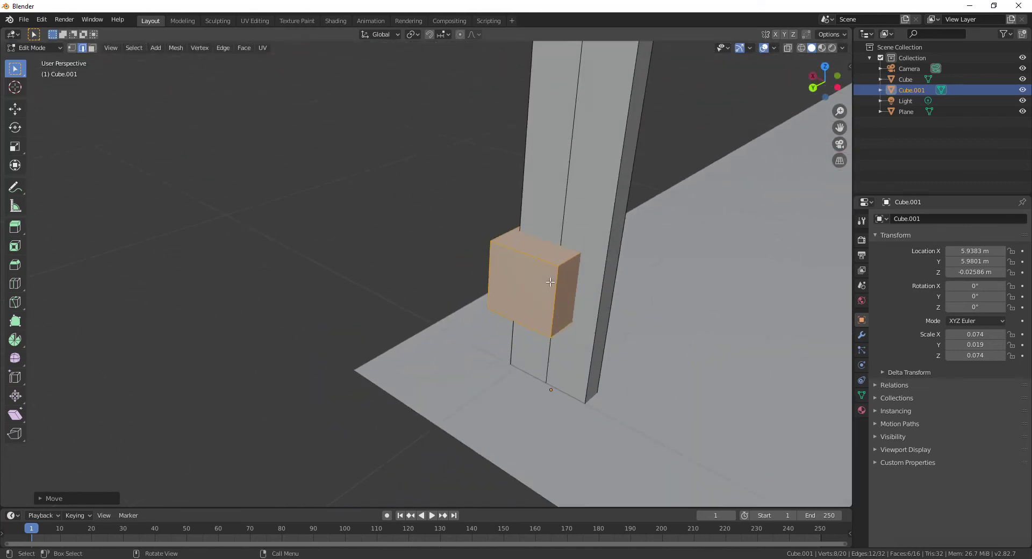
{"action": "scroll", "coordinate": [549, 283], "scroll_direction": "down", "scroll_amount": 3}
{"action": "scroll", "coordinate": [549, 283], "scroll_direction": "down", "scroll_amount": 3}
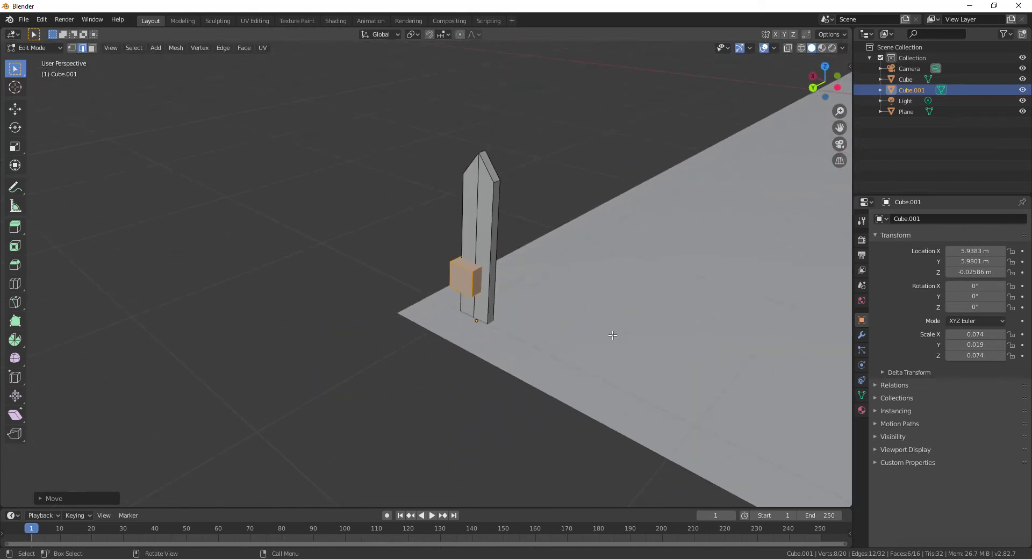
Step: Reduce the block's height along Z and thin it along Y to a scale of about 0.52
{"action": "key", "text": "s"}
{"action": "key", "text": "z"}
{"action": "left_click", "coordinate": [574, 323]}
{"action": "middle_click_drag", "start_coordinate": [574, 323], "coordinate": [512, 340]}
{"action": "key", "text": "s"}
{"action": "key", "text": "x"}
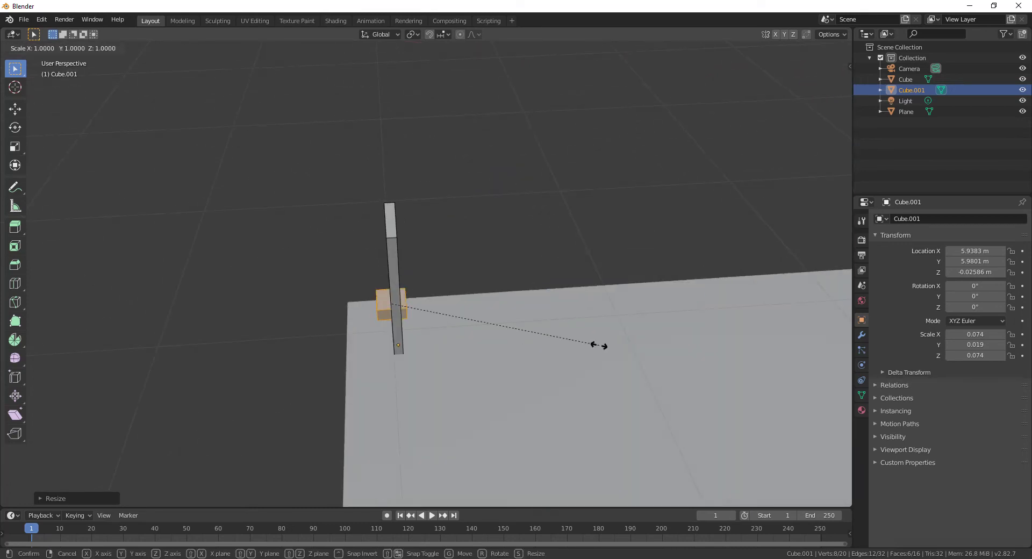
{"action": "key", "text": "y"}
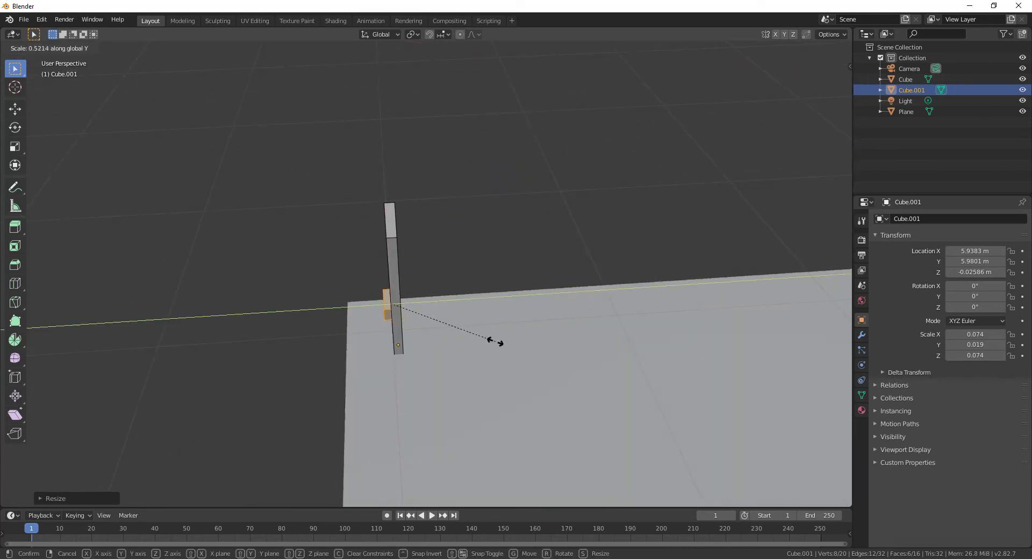
{"action": "left_click", "coordinate": [491, 341]}
Step: Nudge the thinned block into position against the face of the fence board
{"action": "key", "text": "g"}
{"action": "key", "text": "x"}
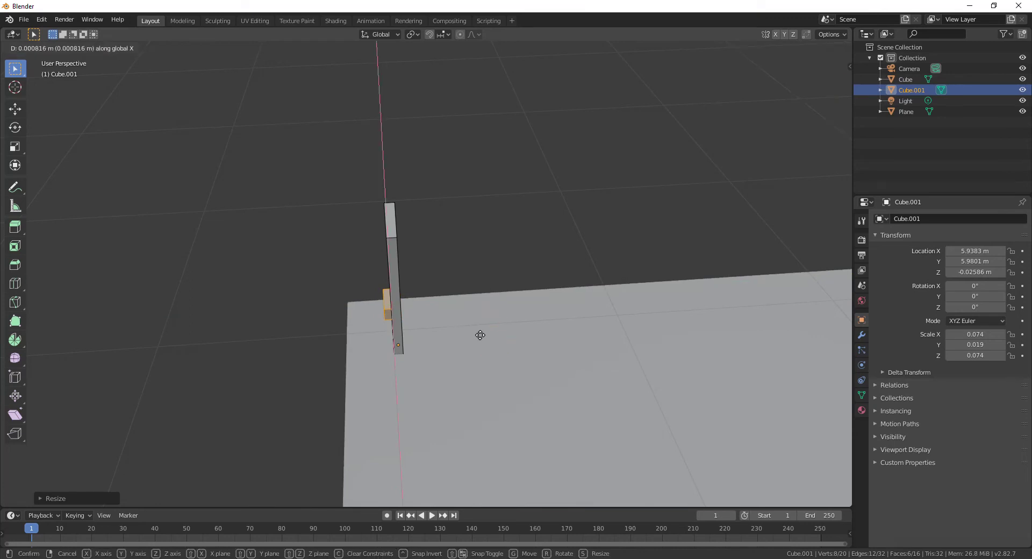
{"action": "left_click", "coordinate": [498, 344]}
{"action": "middle_click_drag", "start_coordinate": [495, 344], "coordinate": [612, 260]}
{"action": "middle_click_drag", "start_coordinate": [609, 285], "coordinate": [569, 306]}
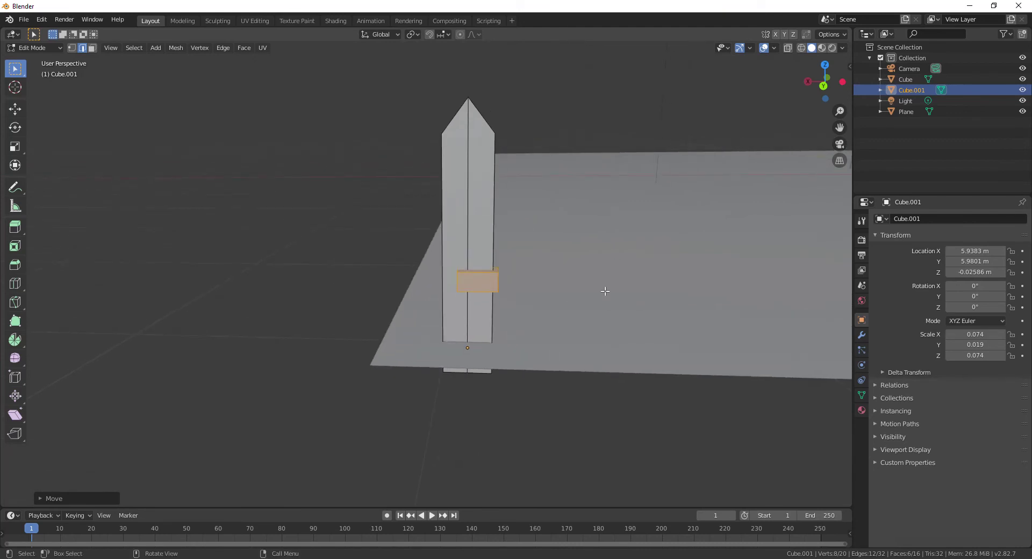
Step: Adjust the block's depth along Y and stretch it along X into a horizontal rail extending past both sides of the board
{"action": "key", "text": "s"}
{"action": "key", "text": "y"}
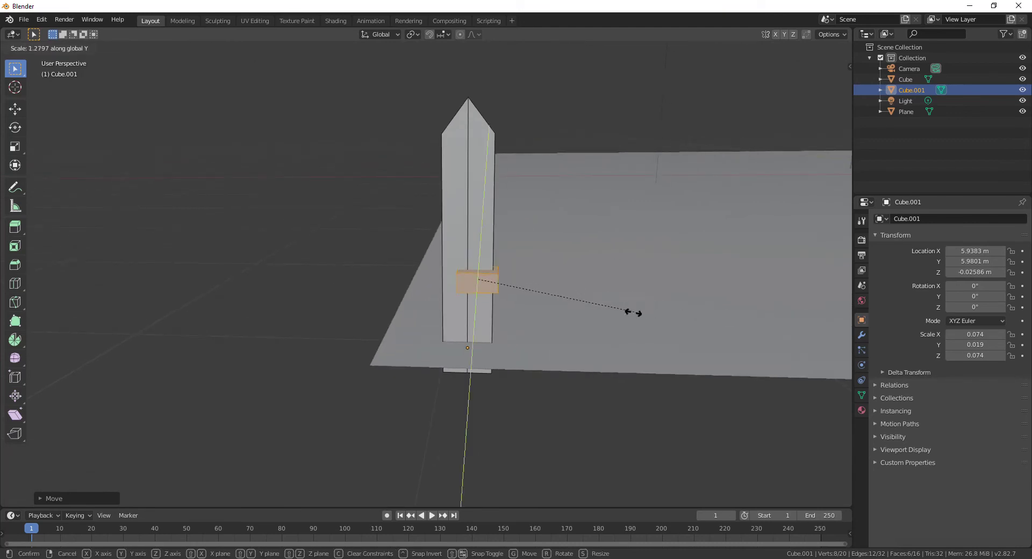
{"action": "left_click", "coordinate": [595, 308]}
{"action": "key", "text": "s"}
{"action": "key", "text": "x"}
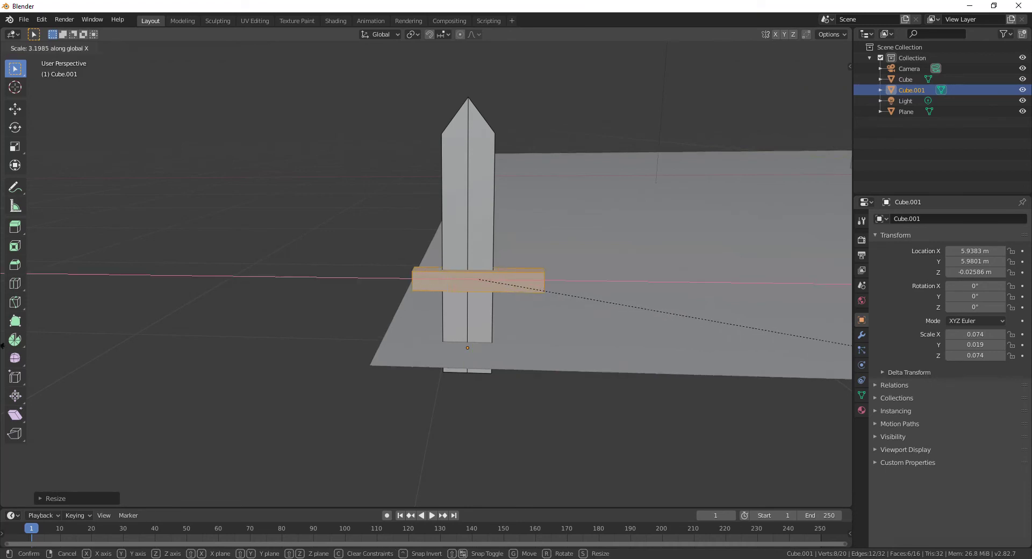
{"action": "left_click", "coordinate": [802, 339]}
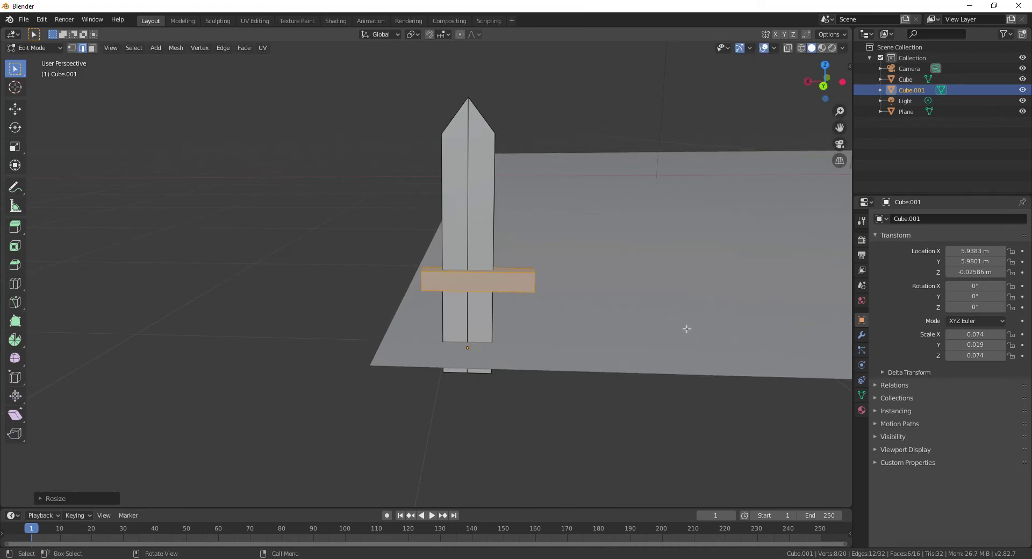
Step: In front view, raise the rail about 0.26 m to the board's upper part, centred on it, and lengthen it along X
{"action": "key", "text": "KP_1"}
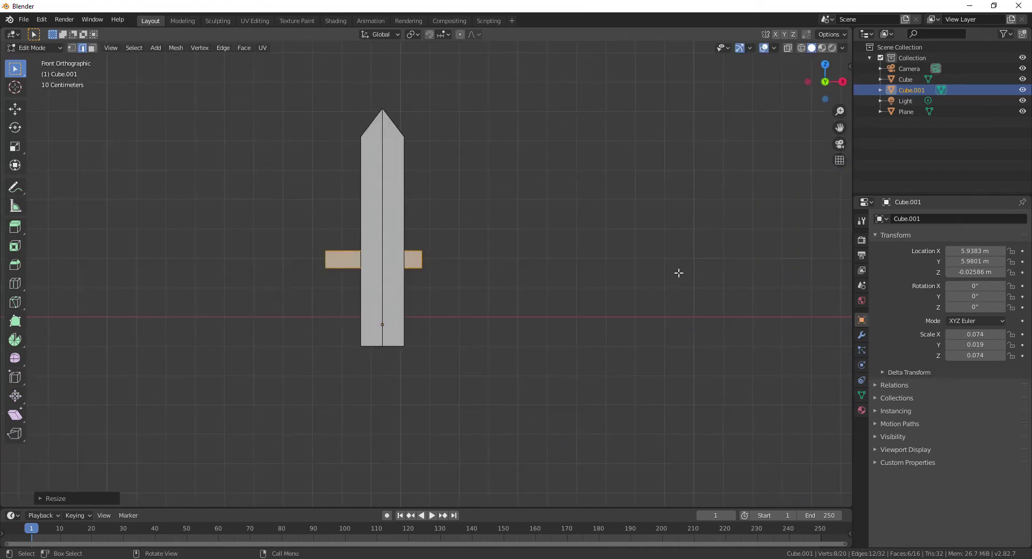
{"action": "key", "text": "g"}
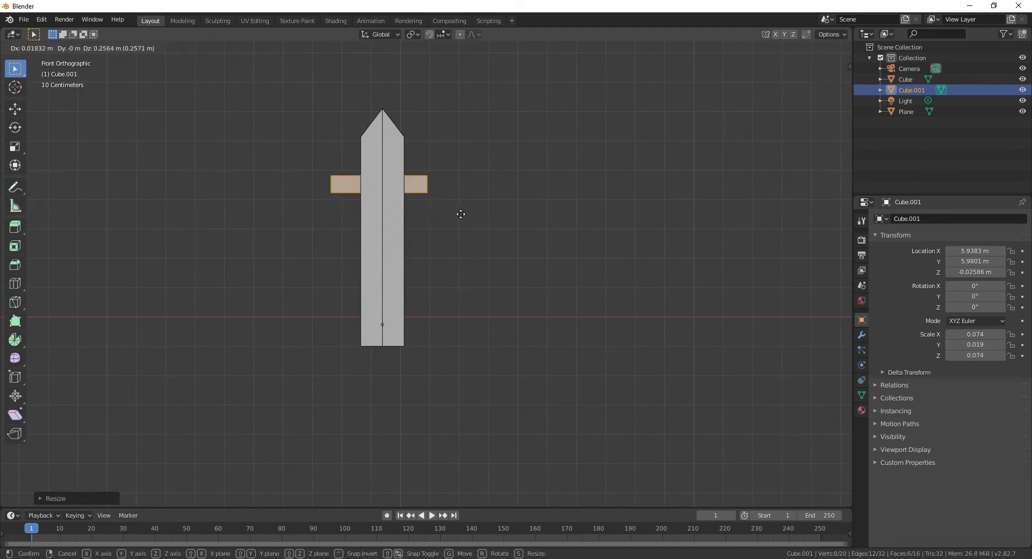
{"action": "left_click", "coordinate": [464, 213]}
{"action": "key", "text": "s"}
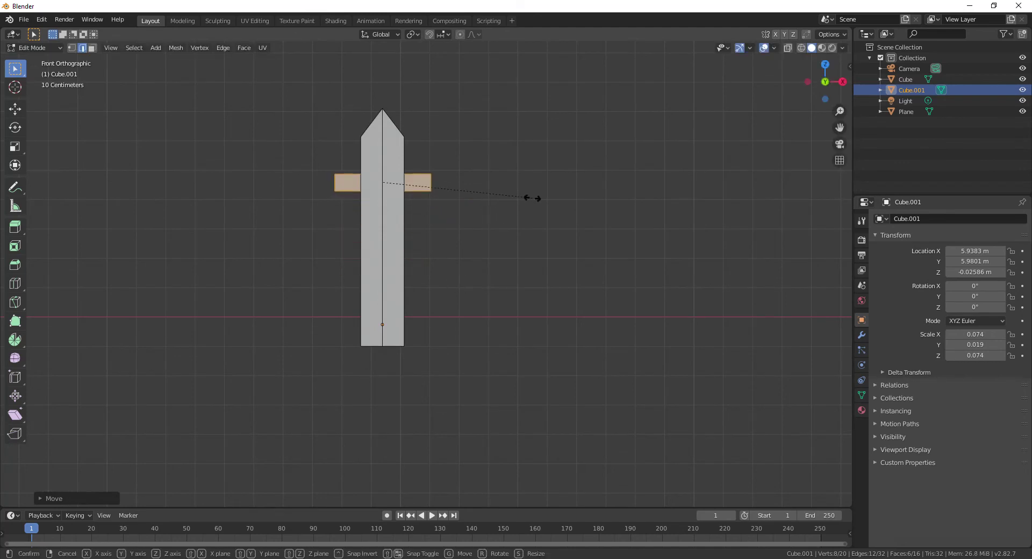
{"action": "key", "text": "x"}
{"action": "left_click", "coordinate": [567, 199]}
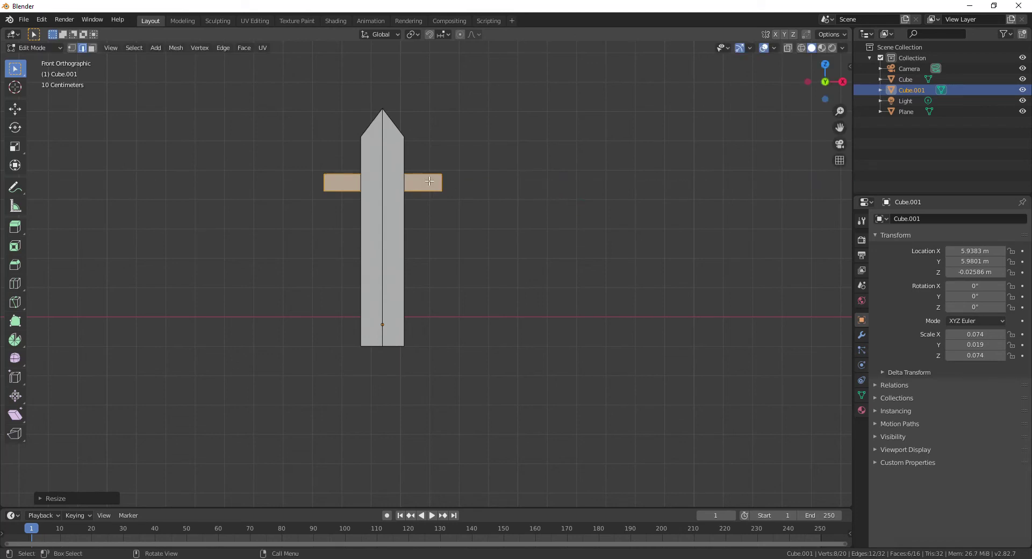
Step: Duplicate the rail straight down along Z to the lower part of the board and return to Object Mode
{"action": "key", "text": "shift+d"}
{"action": "key", "text": "z"}
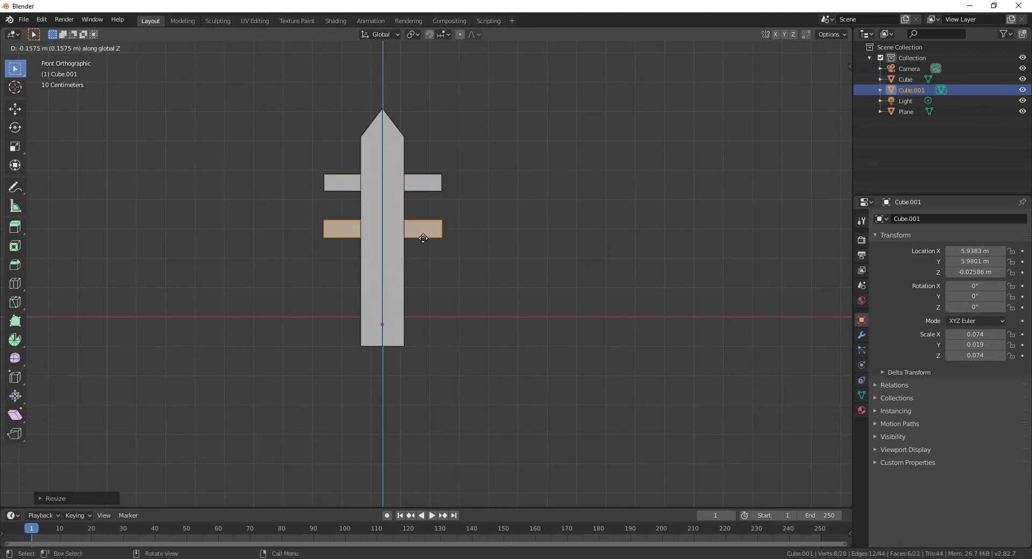
{"action": "left_click", "coordinate": [421, 271]}
{"action": "middle_click_drag", "start_coordinate": [467, 237], "coordinate": [654, 274]}
{"action": "left_click", "coordinate": [615, 238]}
{"action": "key", "text": "Tab"}
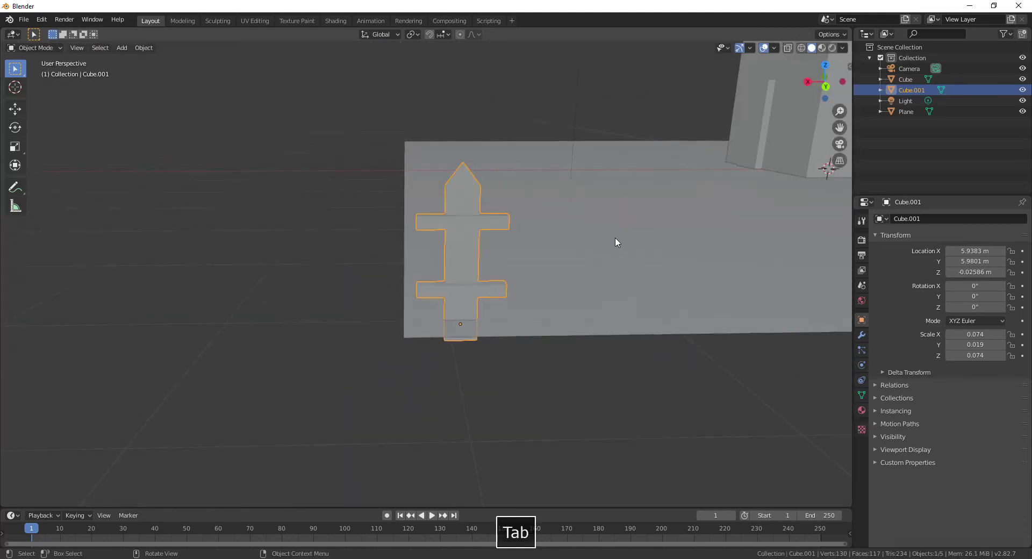
Step: Raise the fence segment along the Z axis to a Z location of about 0.033 m
{"action": "middle_click_drag", "start_coordinate": [615, 238], "coordinate": [573, 221]}
{"action": "scroll", "coordinate": [569, 223], "scroll_direction": "down", "scroll_amount": 3}
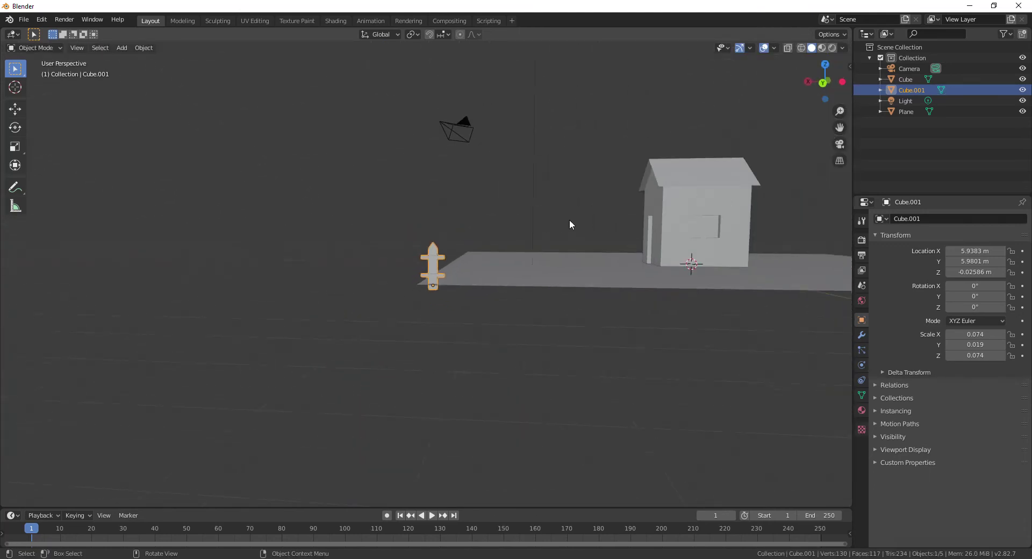
{"action": "scroll", "coordinate": [570, 224], "scroll_direction": "up", "scroll_amount": 3}
{"action": "scroll", "coordinate": [434, 223], "scroll_direction": "up", "scroll_amount": 3}
{"action": "scroll", "coordinate": [435, 223], "scroll_direction": "up", "scroll_amount": 1}
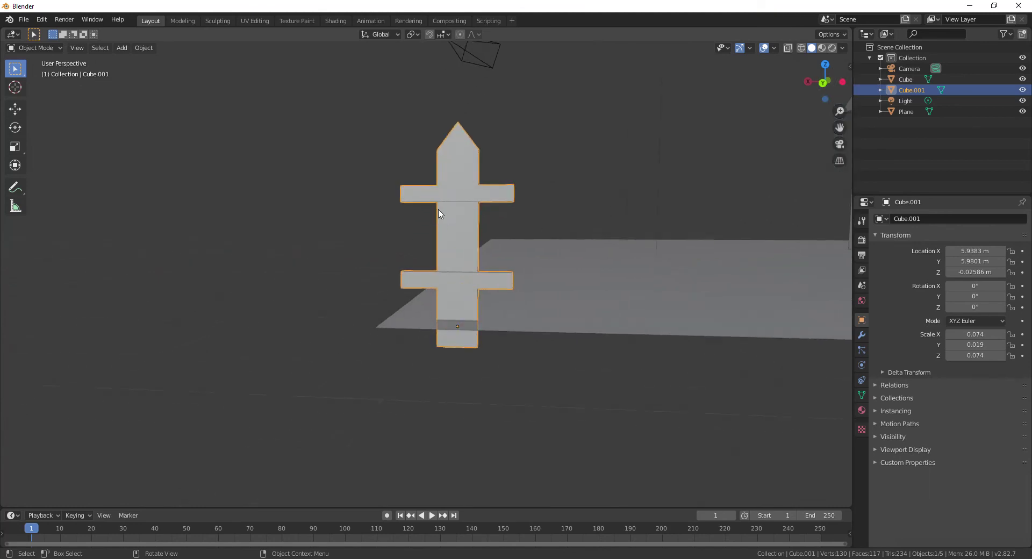
{"action": "key", "text": "g"}
{"action": "key", "text": "z"}
{"action": "left_click", "coordinate": [462, 231]}
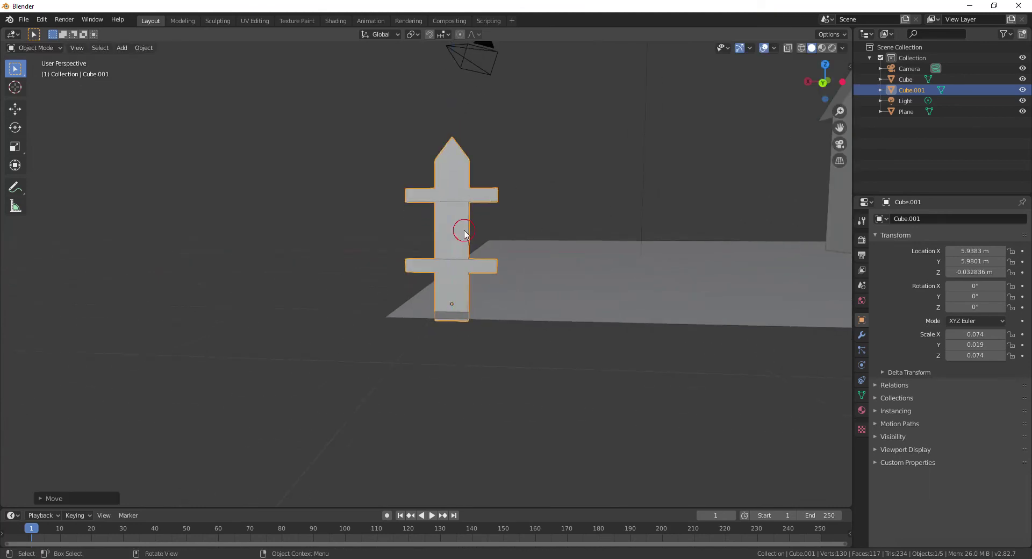
{"action": "middle_click_drag", "start_coordinate": [461, 231], "coordinate": [530, 225]}
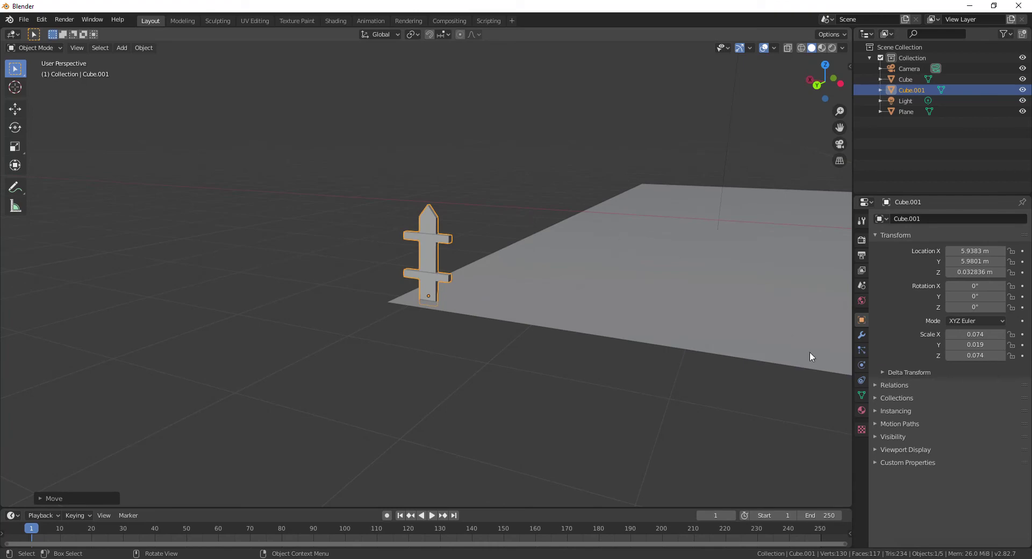
Step: Add an Array modifier to the fence segment
{"action": "left_click", "coordinate": [862, 335]}
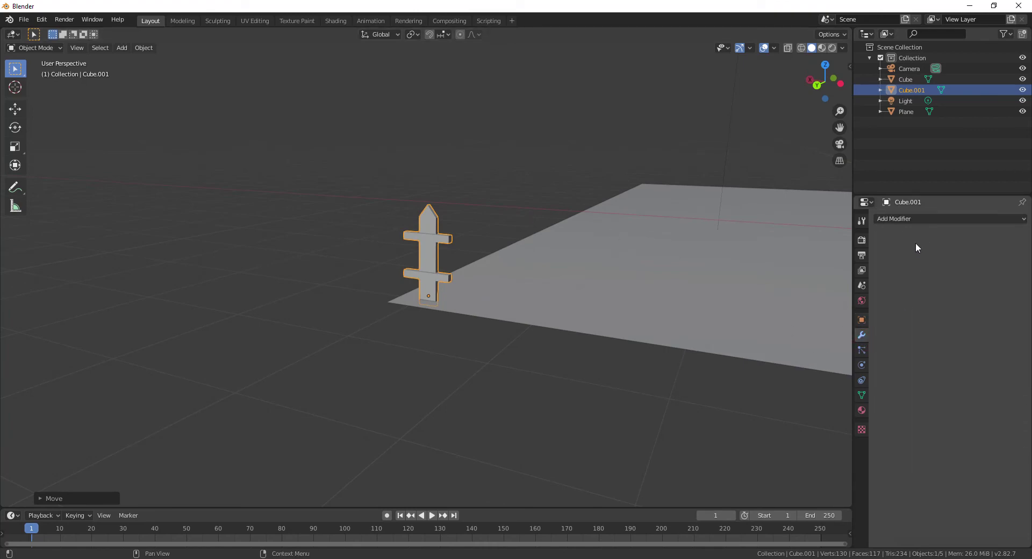
{"action": "left_click", "coordinate": [922, 219]}
{"action": "left_click", "coordinate": [797, 245]}
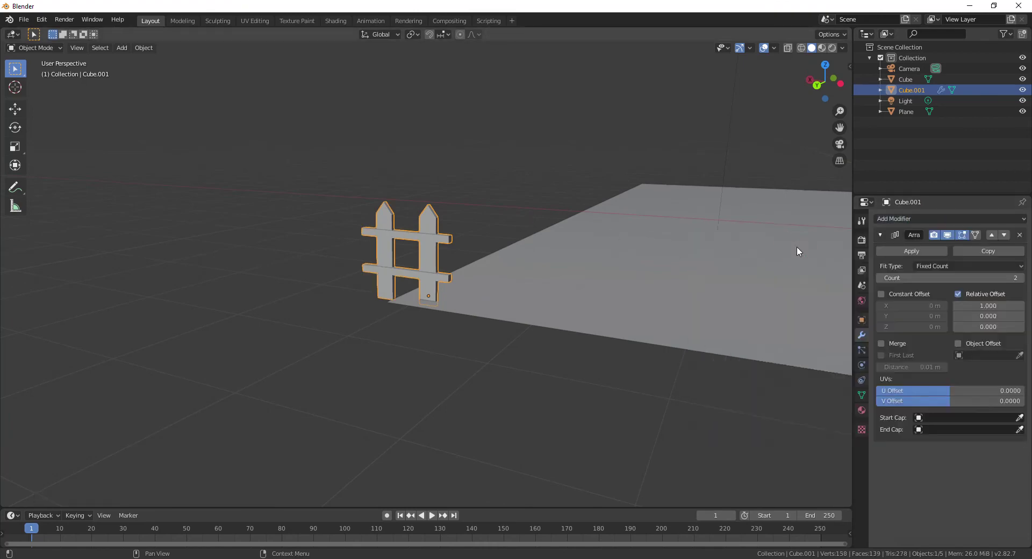
{"action": "mouse_move", "coordinate": [797, 246]}
{"action": "middle_mouse_down"}
{"action": "mouse_move", "coordinate": [636, 255]}
{"action": "mouse_move", "coordinate": [798, 255]}
{"action": "middle_mouse_up"}
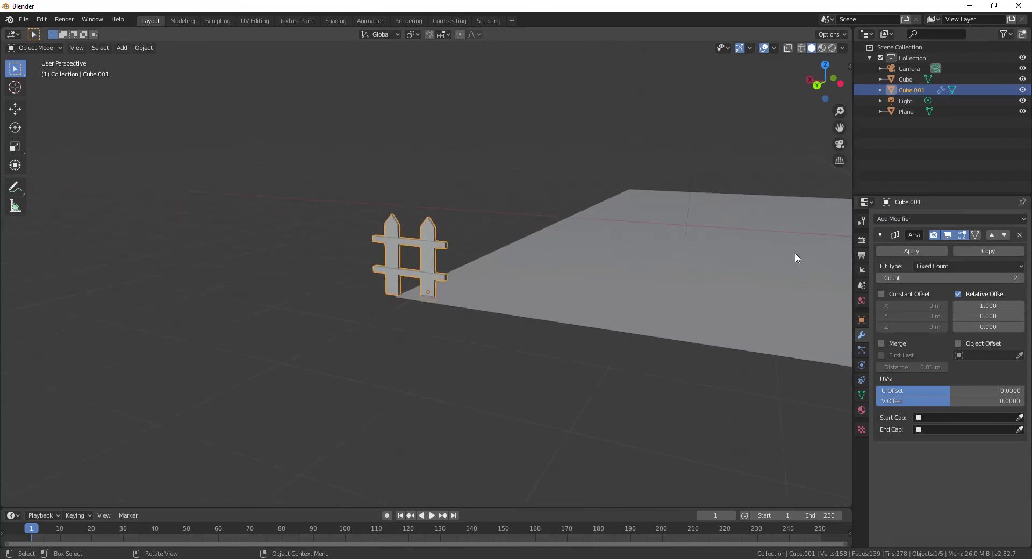
Step: Set the fence array's relative X offset to -1 and its count to 31, filling one edge of the ground plane
{"action": "left_click_drag", "start_coordinate": [991, 308], "coordinate": [946, 309]}
{"action": "left_click", "coordinate": [998, 308]}
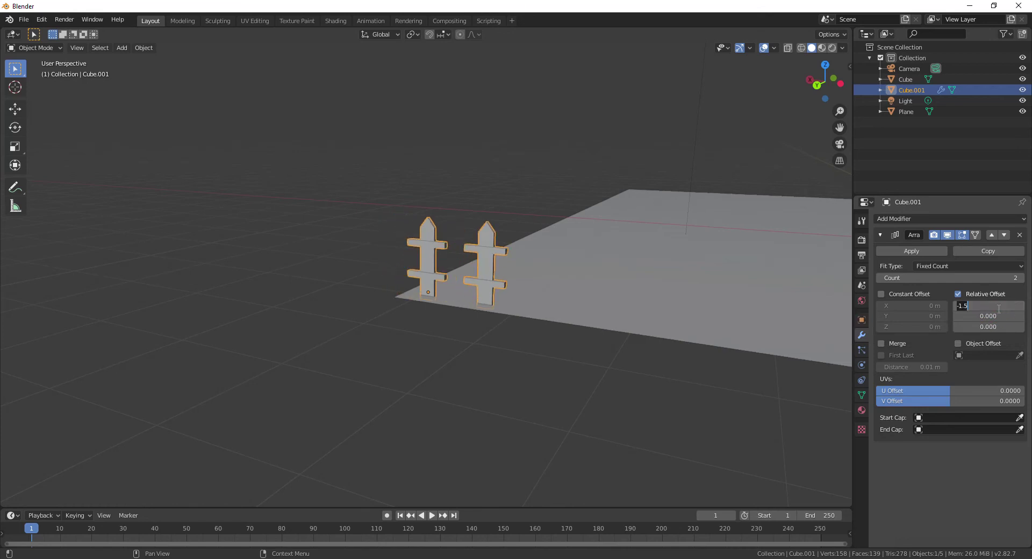
{"action": "type", "text": "-1"}
{"action": "key", "text": "Return"}
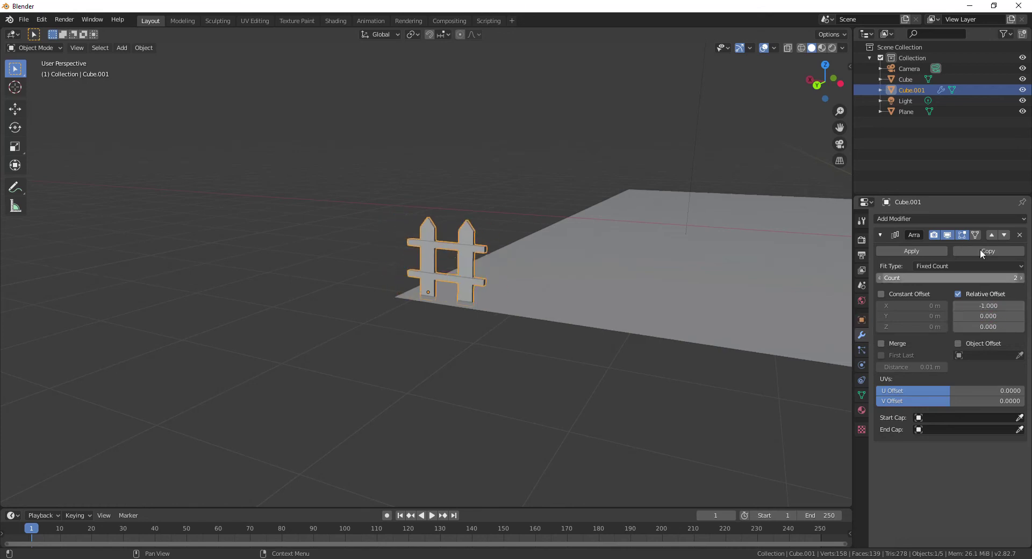
{"action": "scroll", "coordinate": [688, 293], "scroll_direction": "down", "scroll_amount": 6}
{"action": "left_click_drag", "start_coordinate": [947, 278], "coordinate": [1011, 278]}
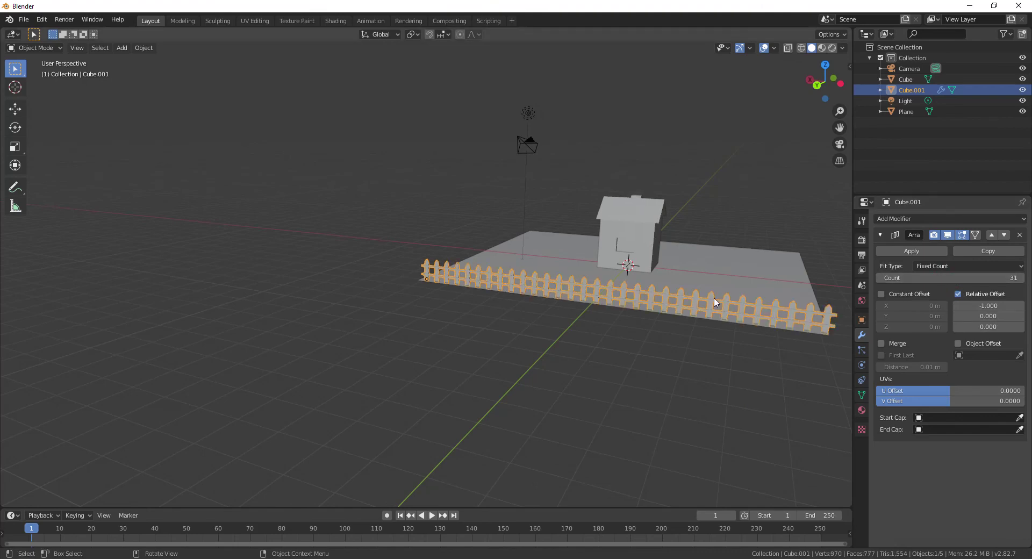
Step: Examine how the arrayed fence row fits along the edge of the ground plane
{"action": "scroll", "coordinate": [705, 333], "scroll_direction": "down", "scroll_amount": 1}
{"action": "middle_click_drag", "start_coordinate": [627, 342], "coordinate": [532, 288]}
{"action": "scroll", "coordinate": [592, 234], "scroll_direction": "down", "scroll_amount": 4}
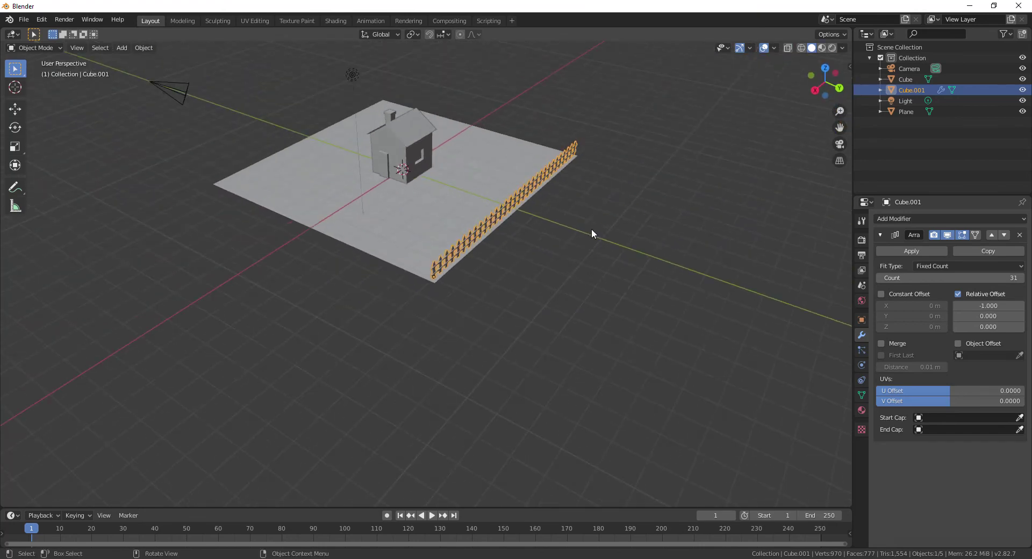
{"action": "middle_click_drag", "start_coordinate": [576, 228], "coordinate": [593, 205]}
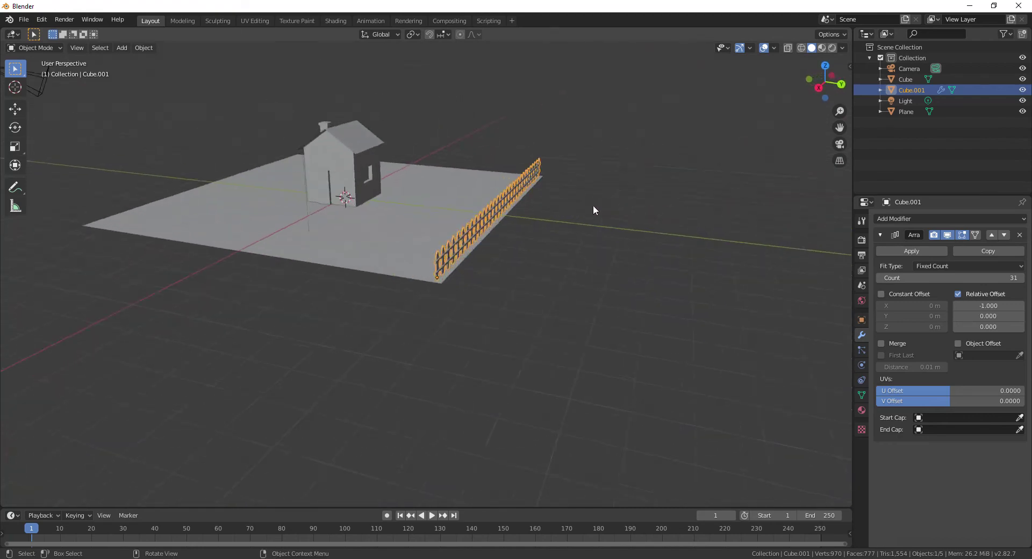
{"action": "scroll", "coordinate": [593, 205], "scroll_direction": "up", "scroll_amount": 3}
{"action": "key", "text": "Tab"}
{"action": "key", "text": "Tab"}
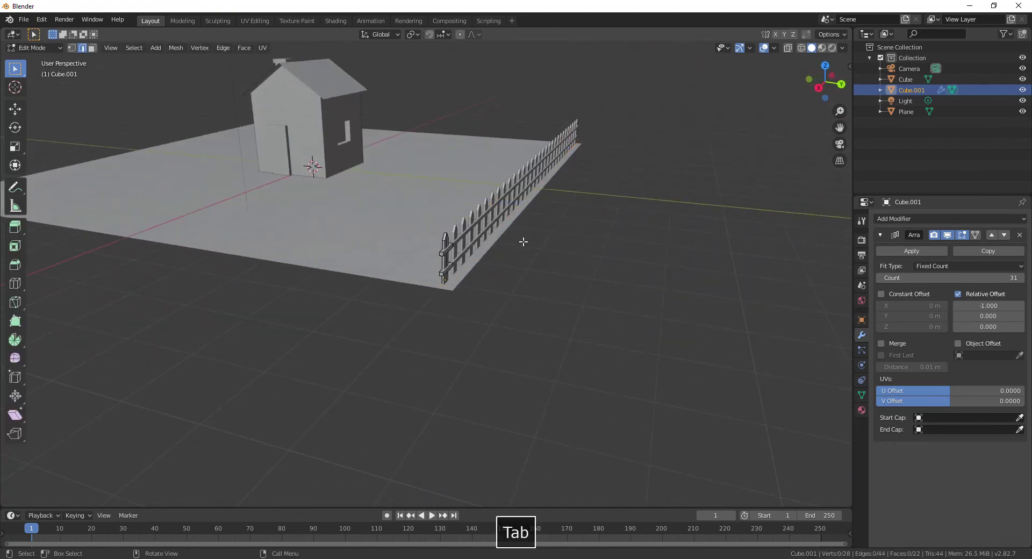
{"action": "left_click", "coordinate": [473, 246]}
{"action": "left_click", "coordinate": [472, 246]}
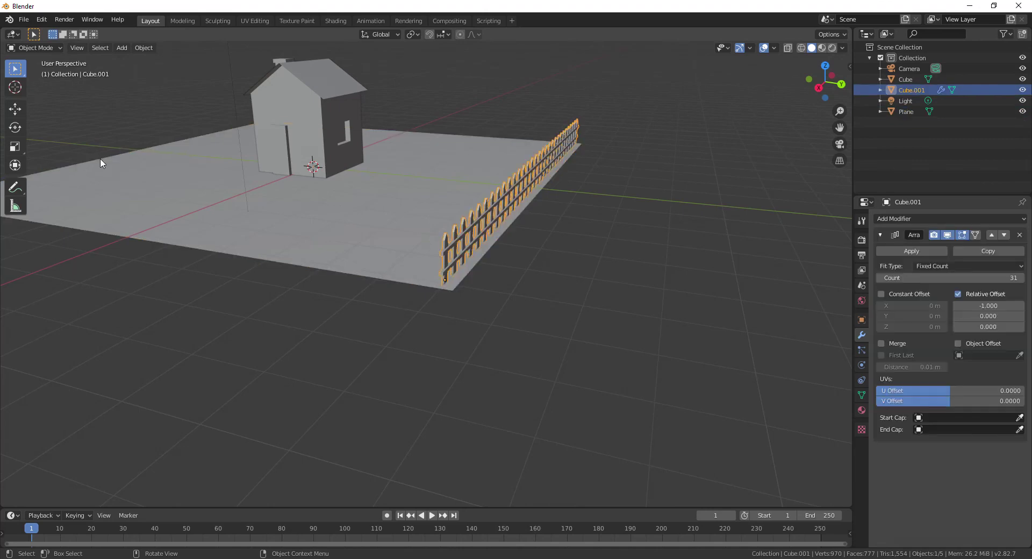
{"action": "scroll", "coordinate": [608, 241], "scroll_direction": "down", "scroll_amount": 3}
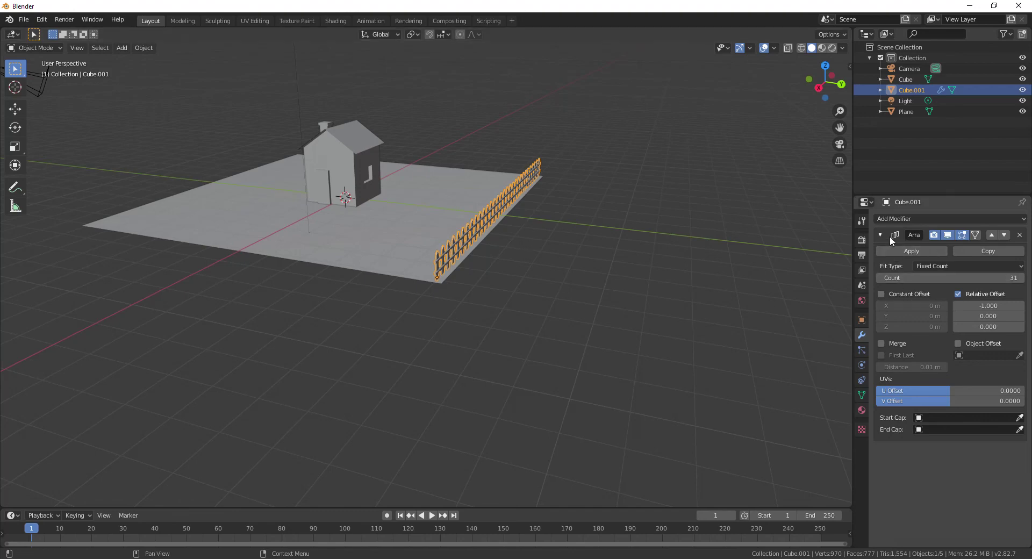
Step: Add a Mirror modifier to the fence with the ground plane as mirror object, mirroring across the Y axis only
{"action": "left_click", "coordinate": [891, 219]}
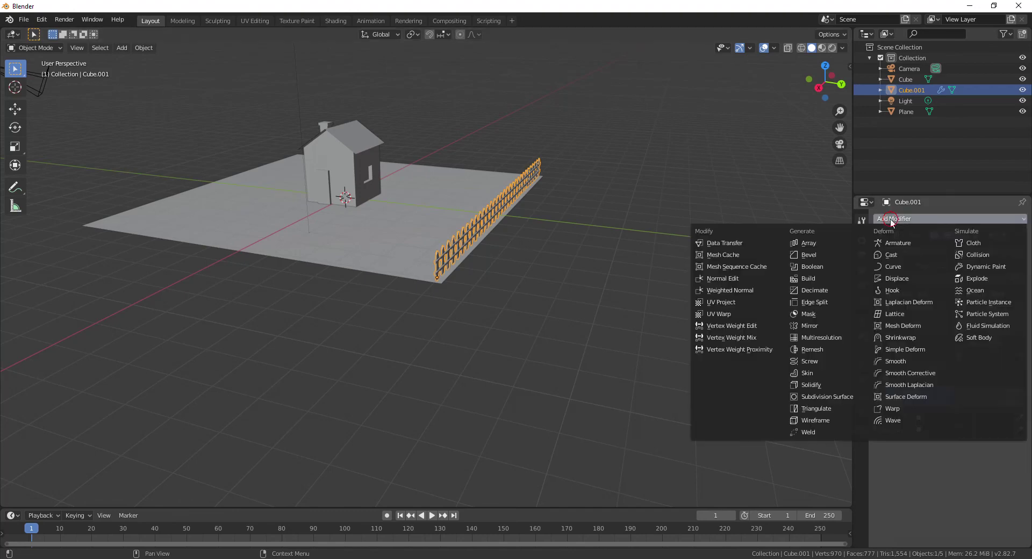
{"action": "left_click", "coordinate": [842, 325]}
{"action": "scroll", "coordinate": [943, 399], "scroll_direction": "down", "scroll_amount": 5}
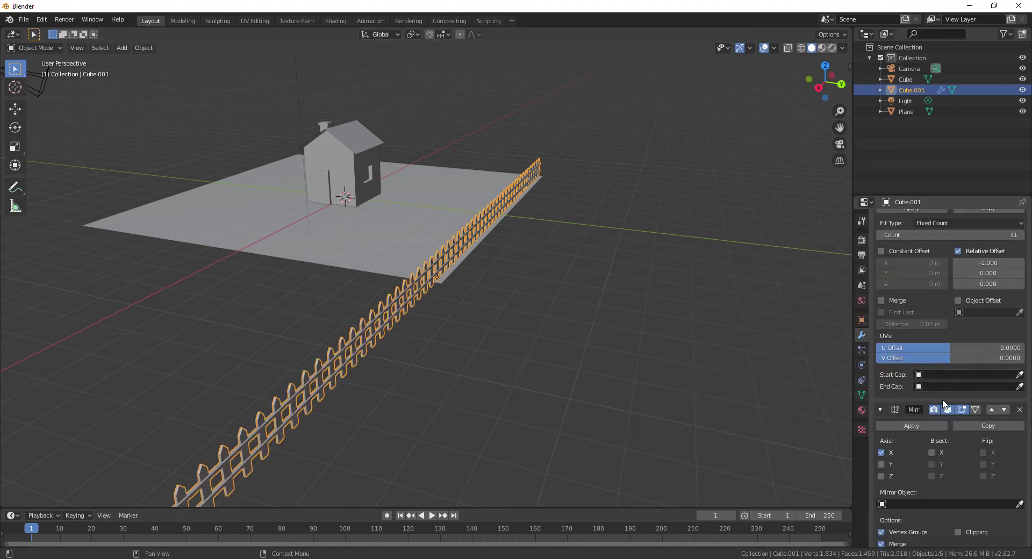
{"action": "scroll", "coordinate": [537, 362], "scroll_direction": "down", "scroll_amount": 5}
{"action": "scroll", "coordinate": [516, 358], "scroll_direction": "up", "scroll_amount": 5}
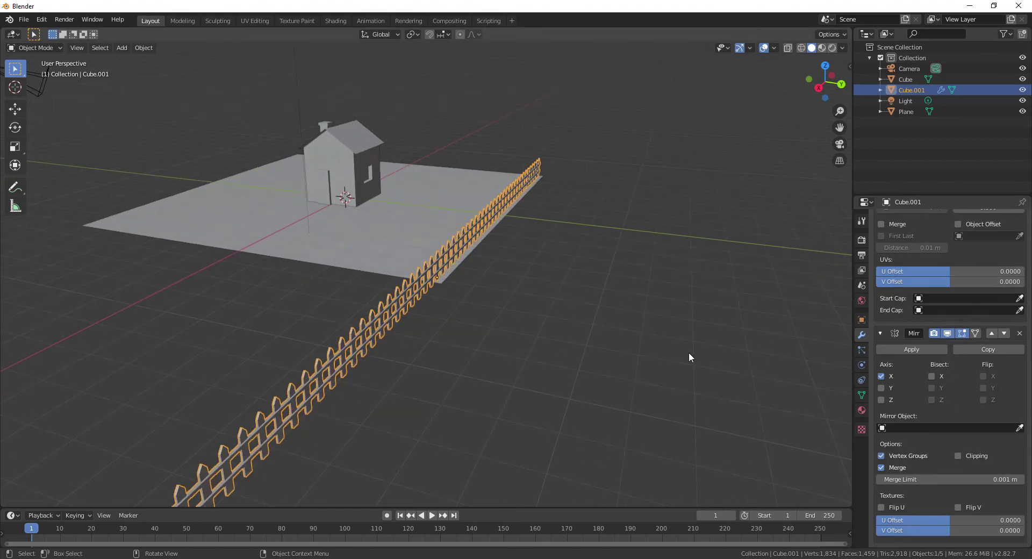
{"action": "left_click", "coordinate": [1020, 429]}
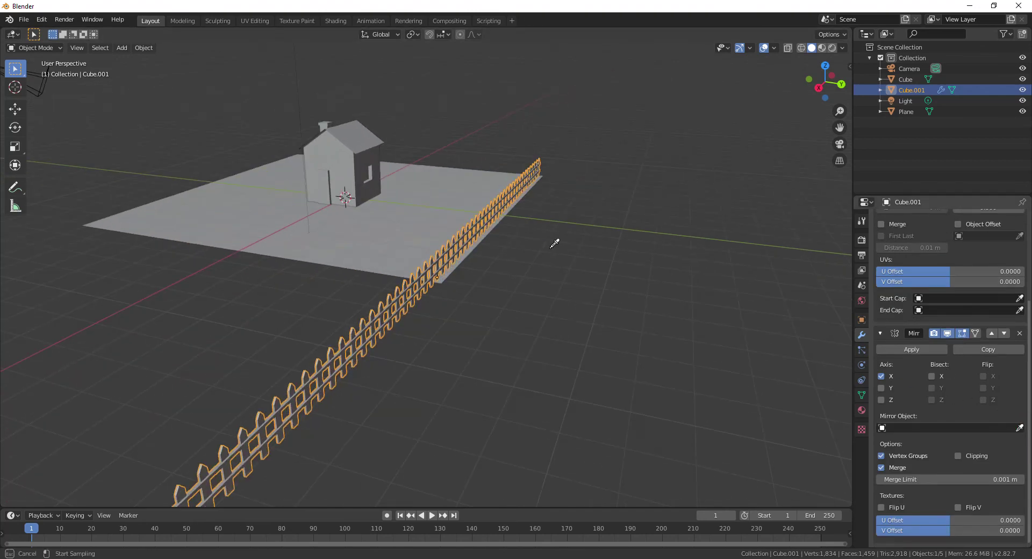
{"action": "left_click", "coordinate": [394, 228]}
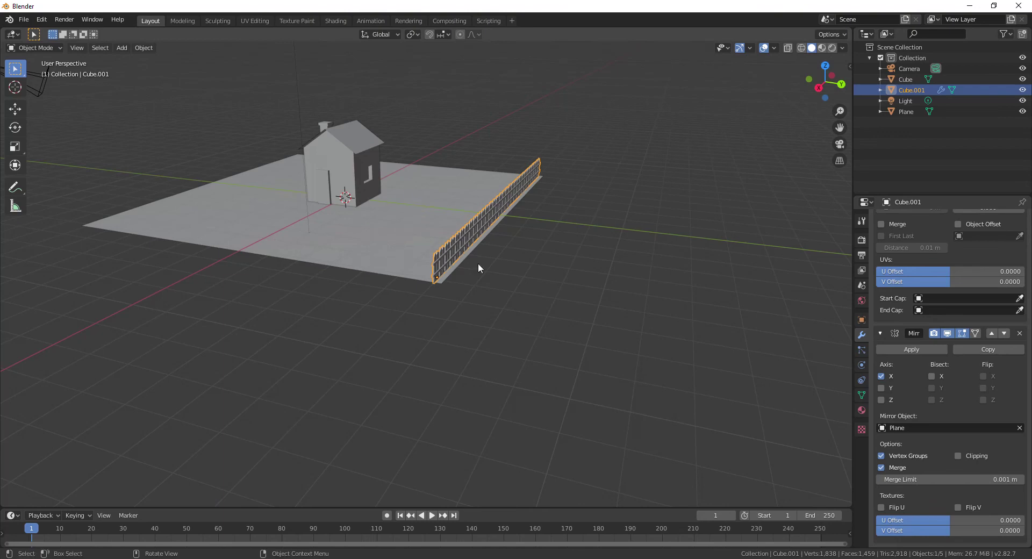
{"action": "left_click", "coordinate": [881, 388]}
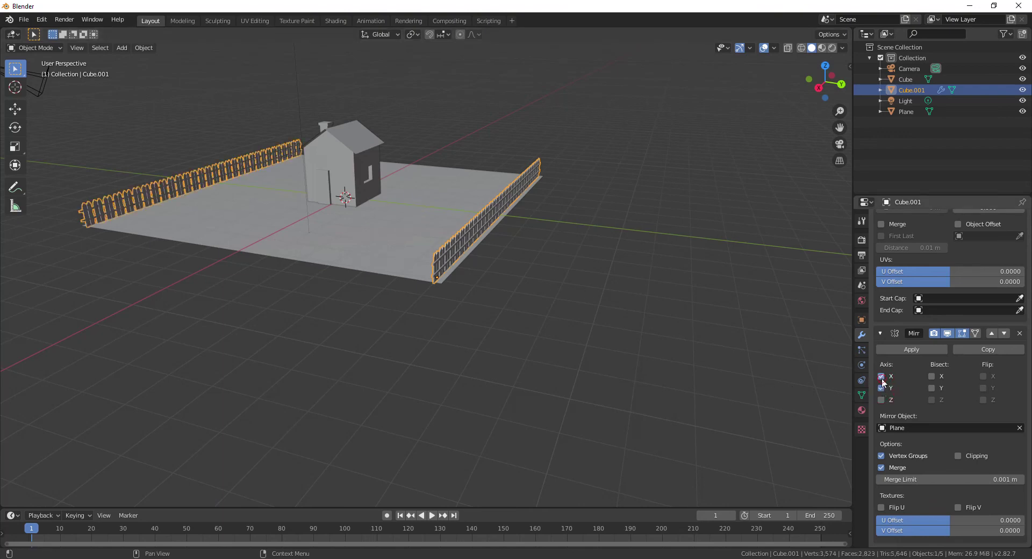
{"action": "left_click", "coordinate": [881, 376]}
Step: Duplicate the mirrored fence object in place, leaving the copy at the original position
{"action": "middle_click_drag", "start_coordinate": [338, 307], "coordinate": [520, 327]}
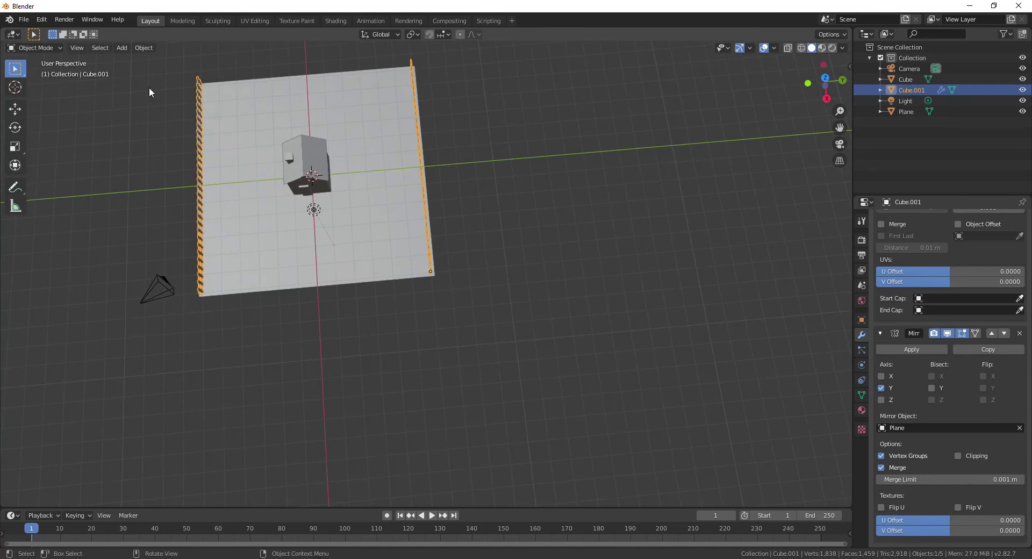
{"action": "scroll", "coordinate": [213, 165], "scroll_direction": "up", "scroll_amount": 3}
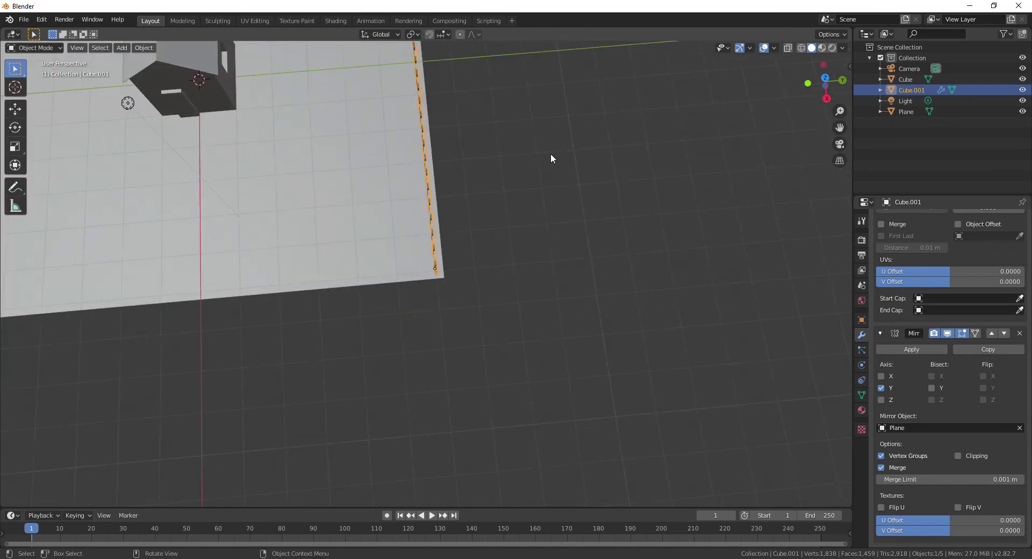
{"action": "scroll", "coordinate": [551, 153], "scroll_direction": "down", "scroll_amount": 5}
{"action": "scroll", "coordinate": [551, 150], "scroll_direction": "down", "scroll_amount": 1}
{"action": "scroll", "coordinate": [406, 200], "scroll_direction": "up", "scroll_amount": 2}
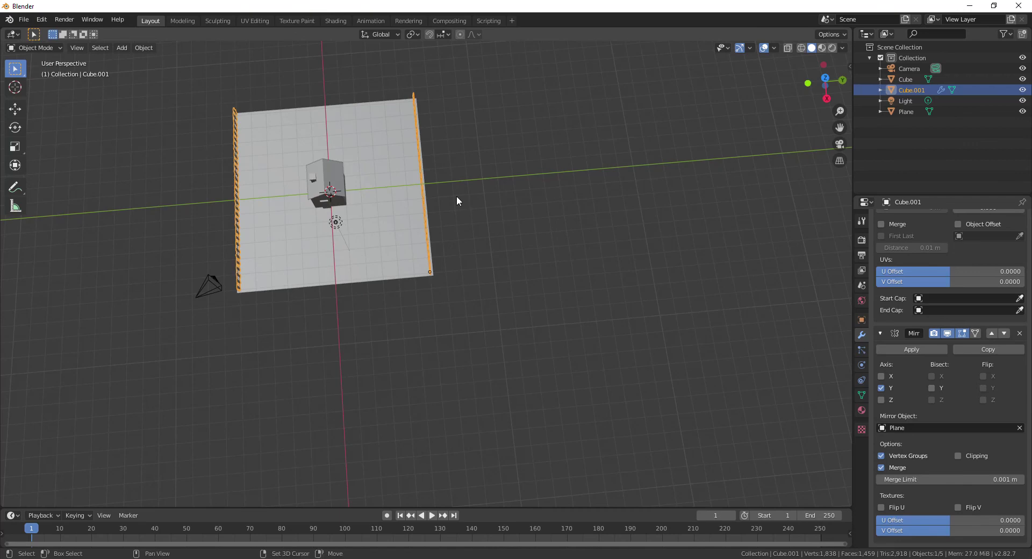
{"action": "key", "text": "shift+d"}
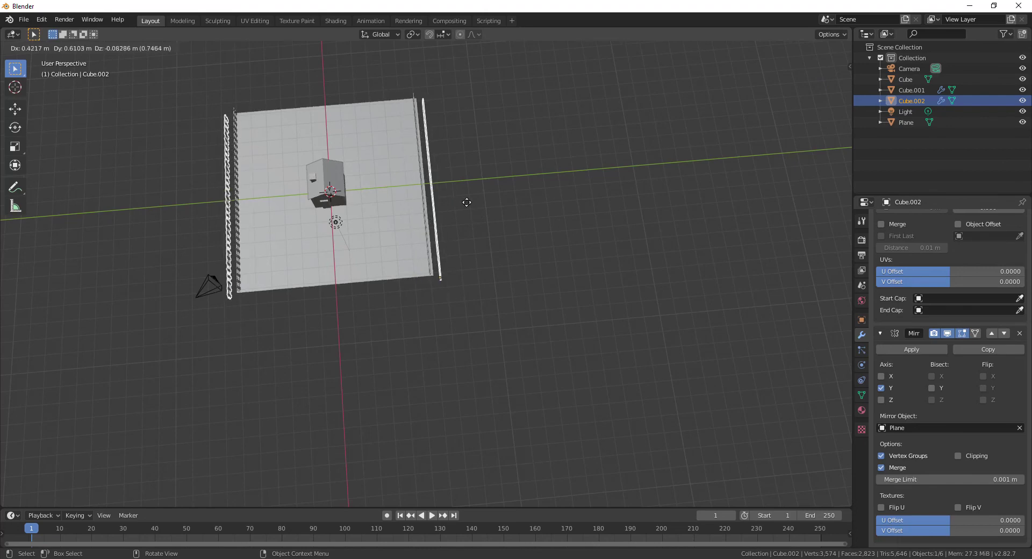
{"action": "right_click", "coordinate": [467, 202]}
Step: Rotate the duplicated fence 90° about the global Z axis
{"action": "key", "text": "r"}
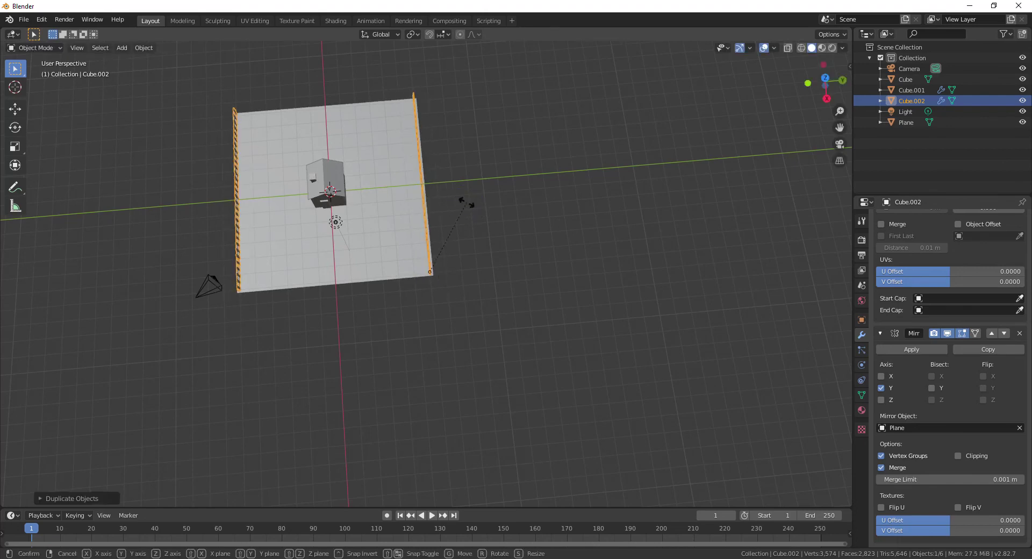
{"action": "type", "text": "z"}
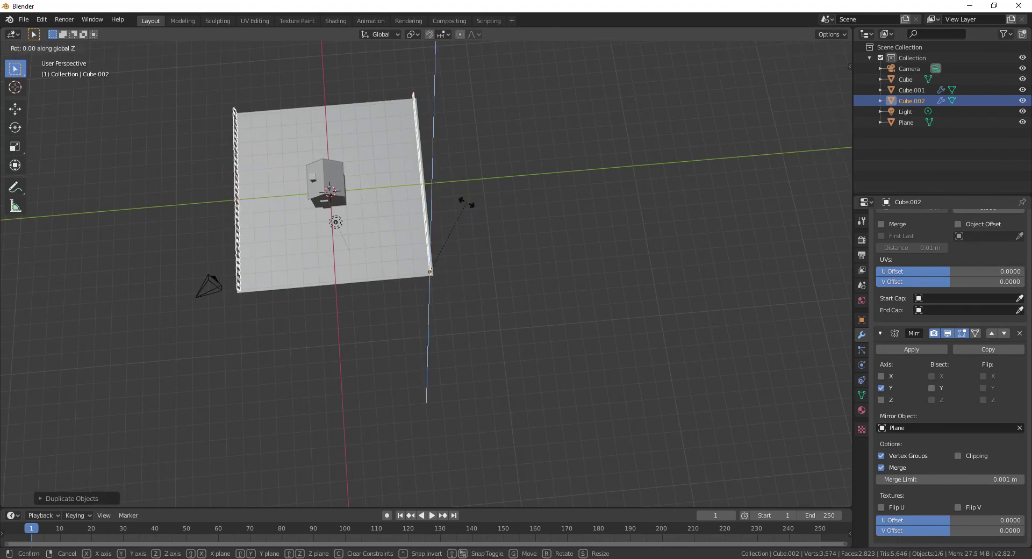
{"action": "type", "text": "180"}
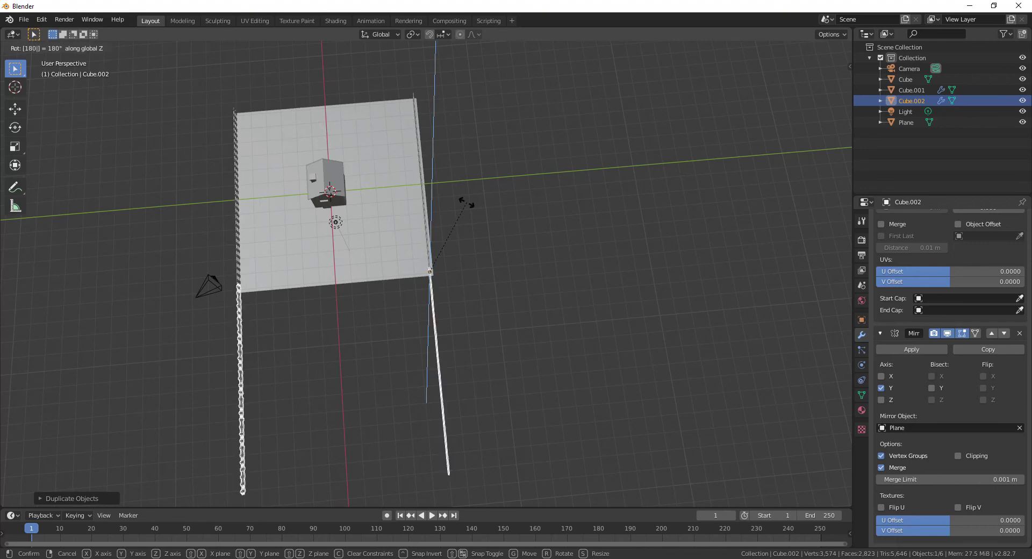
{"action": "key", "text": "BackSpace"}
{"action": "key", "text": "BackSpace"}
{"action": "key", "text": "BackSpace"}
{"action": "type", "text": "90"}
{"action": "key", "text": "Return"}
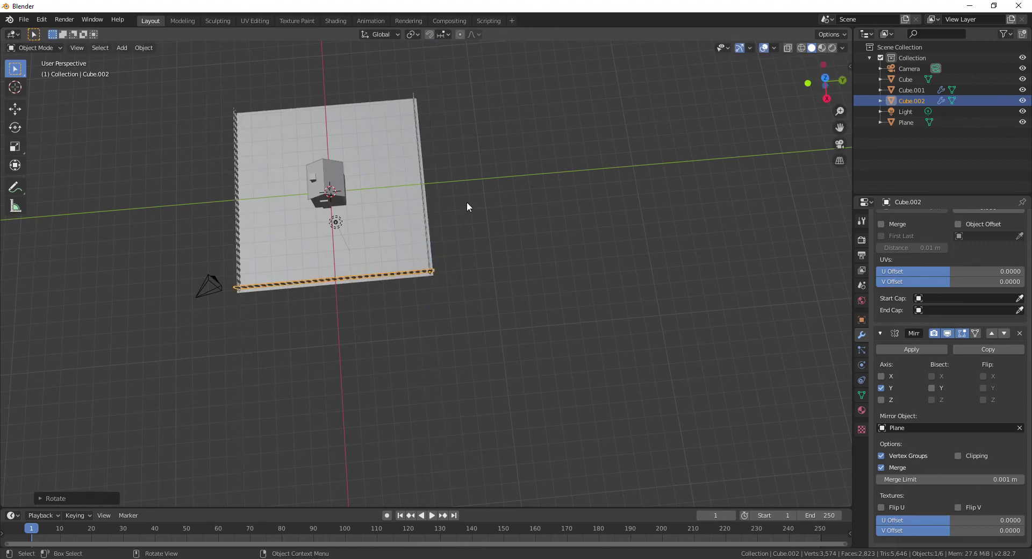
Step: Change the duplicated fence's mirror axis from Y to X to fence the remaining opposite side
{"action": "middle_click_drag", "start_coordinate": [381, 353], "coordinate": [537, 290]}
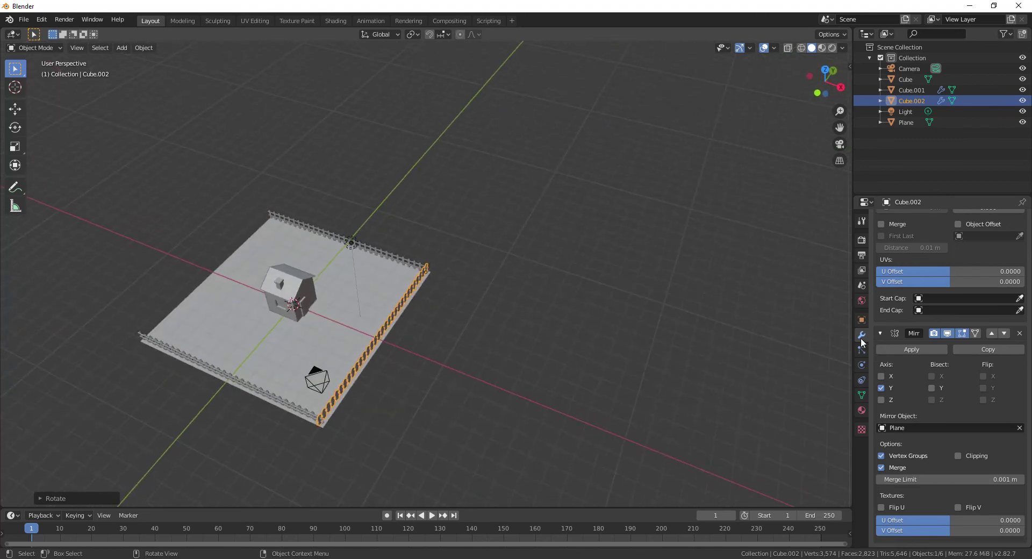
{"action": "left_click", "coordinate": [881, 377]}
{"action": "left_click", "coordinate": [886, 388]}
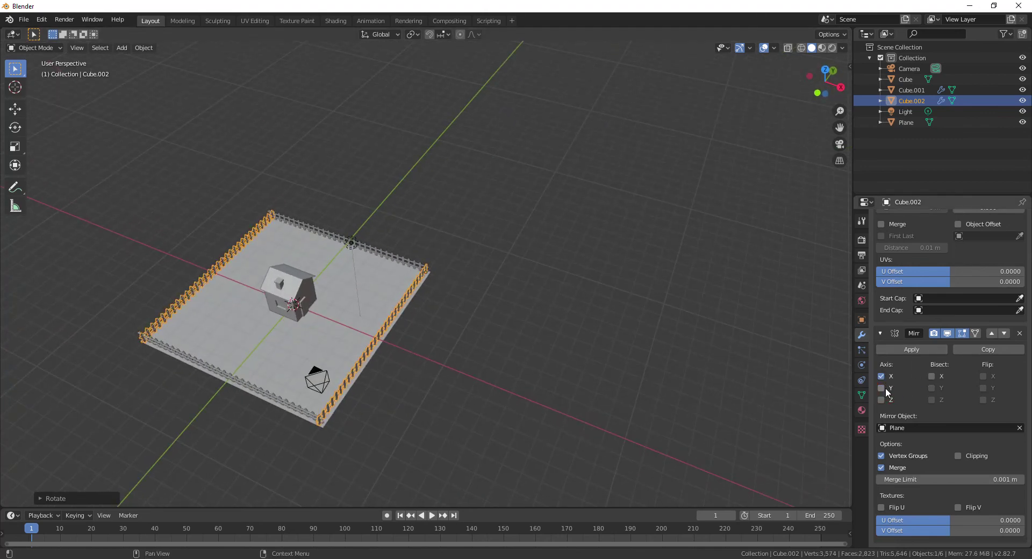
Step: Deselect everything and examine the fence corners, the house and the whole enclosure from several angles
{"action": "middle_click_drag", "start_coordinate": [692, 396], "coordinate": [540, 352]}
{"action": "key", "text": "Tab"}
{"action": "scroll", "coordinate": [479, 263], "scroll_direction": "up", "scroll_amount": 6}
{"action": "key", "text": "Tab"}
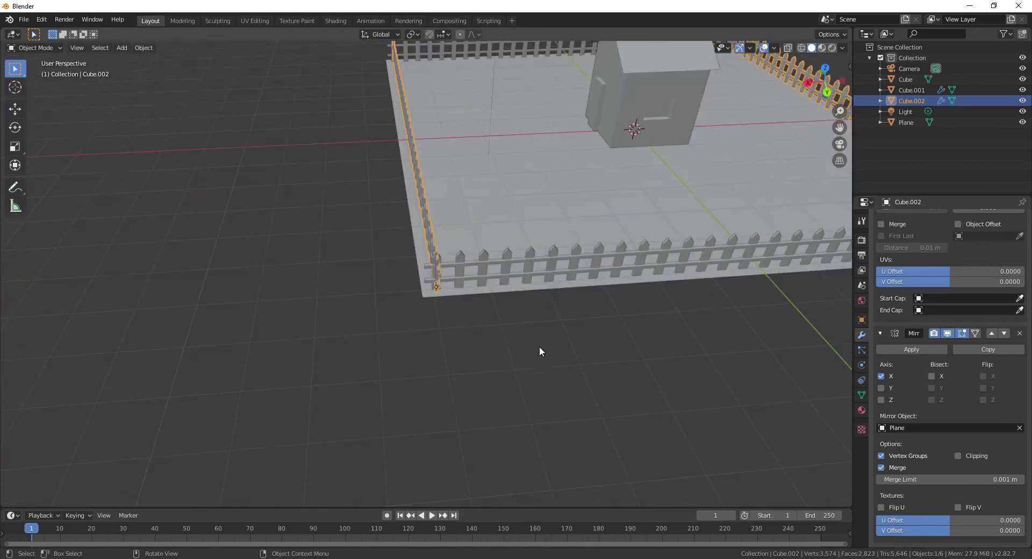
{"action": "left_click", "coordinate": [540, 352]}
{"action": "scroll", "coordinate": [540, 351], "scroll_direction": "down", "scroll_amount": 4}
{"action": "middle_click_drag", "start_coordinate": [364, 256], "coordinate": [774, 279]}
{"action": "scroll", "coordinate": [409, 186], "scroll_direction": "up", "scroll_amount": 4}
{"action": "middle_click_drag", "start_coordinate": [560, 213], "coordinate": [514, 400], "text": "shift"}
{"action": "middle_click_drag", "start_coordinate": [636, 310], "coordinate": [471, 298]}
{"action": "scroll", "coordinate": [473, 299], "scroll_direction": "down", "scroll_amount": 4}
{"action": "middle_click_drag", "start_coordinate": [605, 332], "coordinate": [505, 316], "text": "shift"}
{"action": "scroll", "coordinate": [508, 317], "scroll_direction": "up", "scroll_amount": 6}
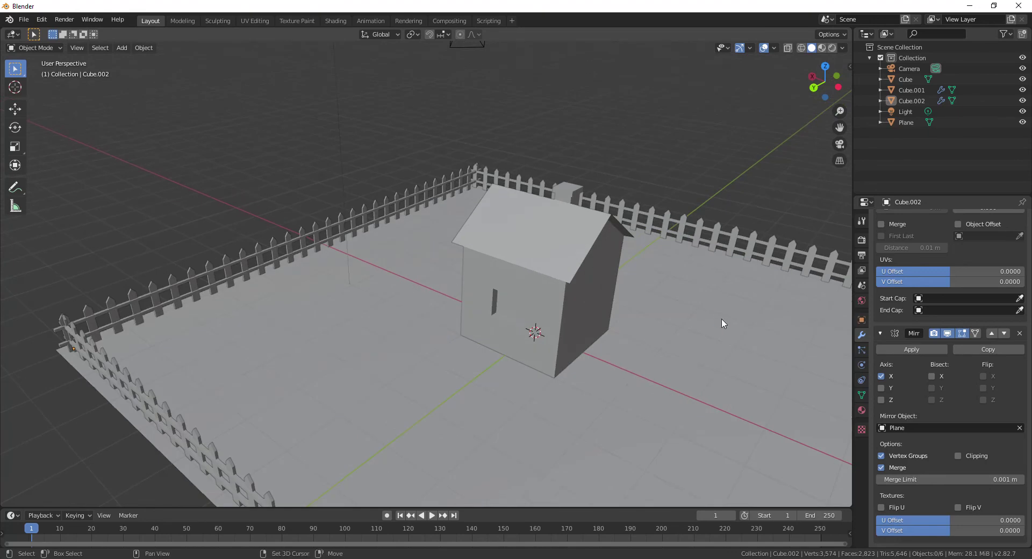
{"action": "middle_click_drag", "start_coordinate": [724, 323], "coordinate": [558, 281], "text": "shift"}
{"action": "scroll", "coordinate": [558, 281], "scroll_direction": "up", "scroll_amount": 3}
{"action": "scroll", "coordinate": [558, 280], "scroll_direction": "down", "scroll_amount": 4}
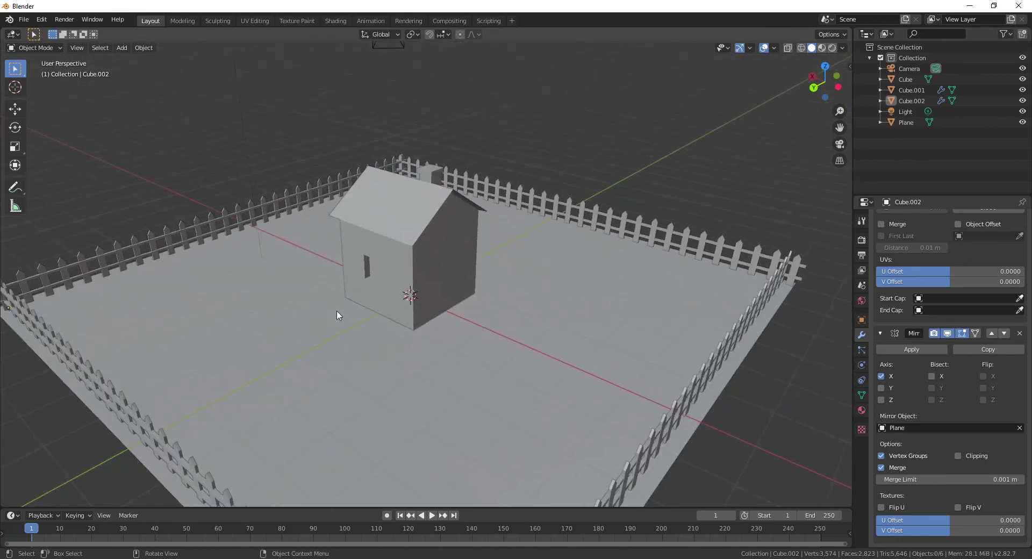
{"action": "middle_click_drag", "start_coordinate": [337, 315], "coordinate": [456, 312]}
{"action": "scroll", "coordinate": [408, 361], "scroll_direction": "down", "scroll_amount": 3}
{"action": "middle_click_drag", "start_coordinate": [408, 361], "coordinate": [515, 341]}
{"action": "scroll", "coordinate": [515, 341], "scroll_direction": "down", "scroll_amount": 3}
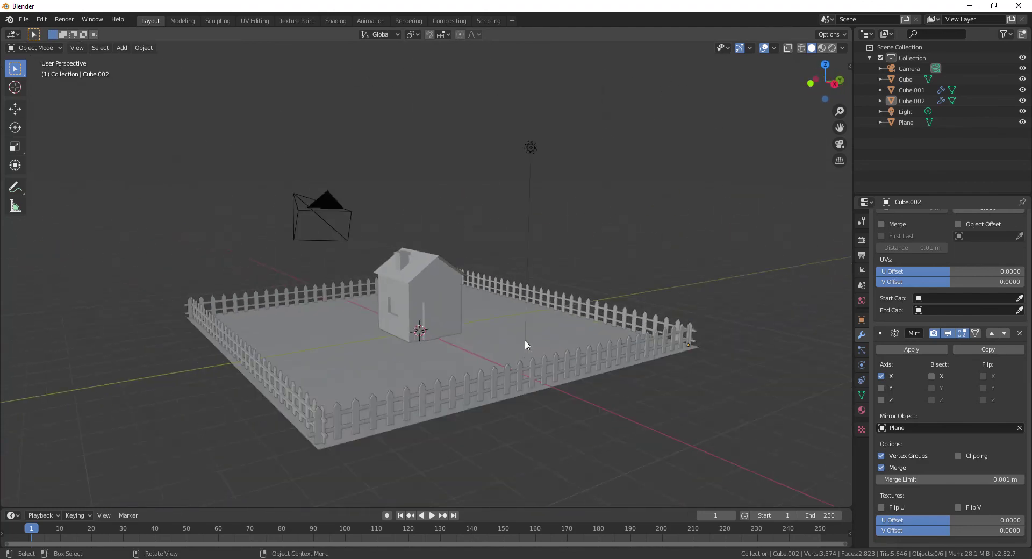